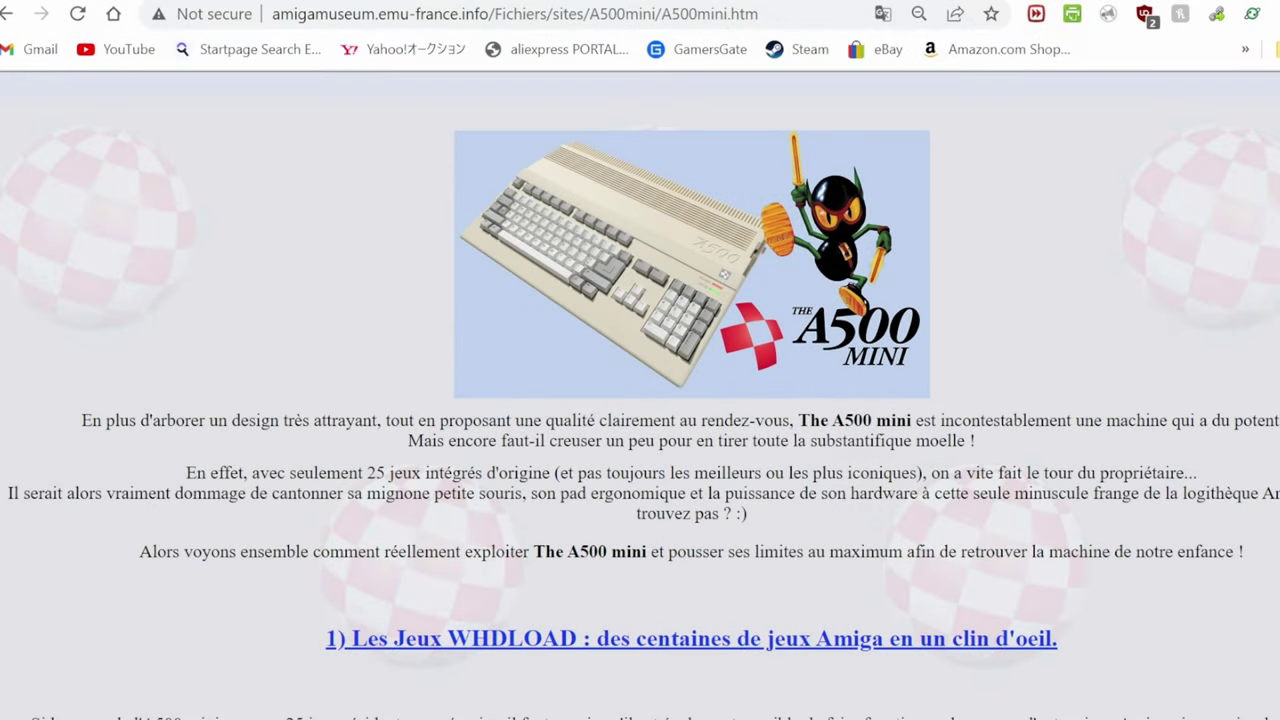
Step: Examine the A500 mini guide's WHDLoad instructions and its Workbench section with the AmigaInside download entry
scroll(640, 400, down, 5)
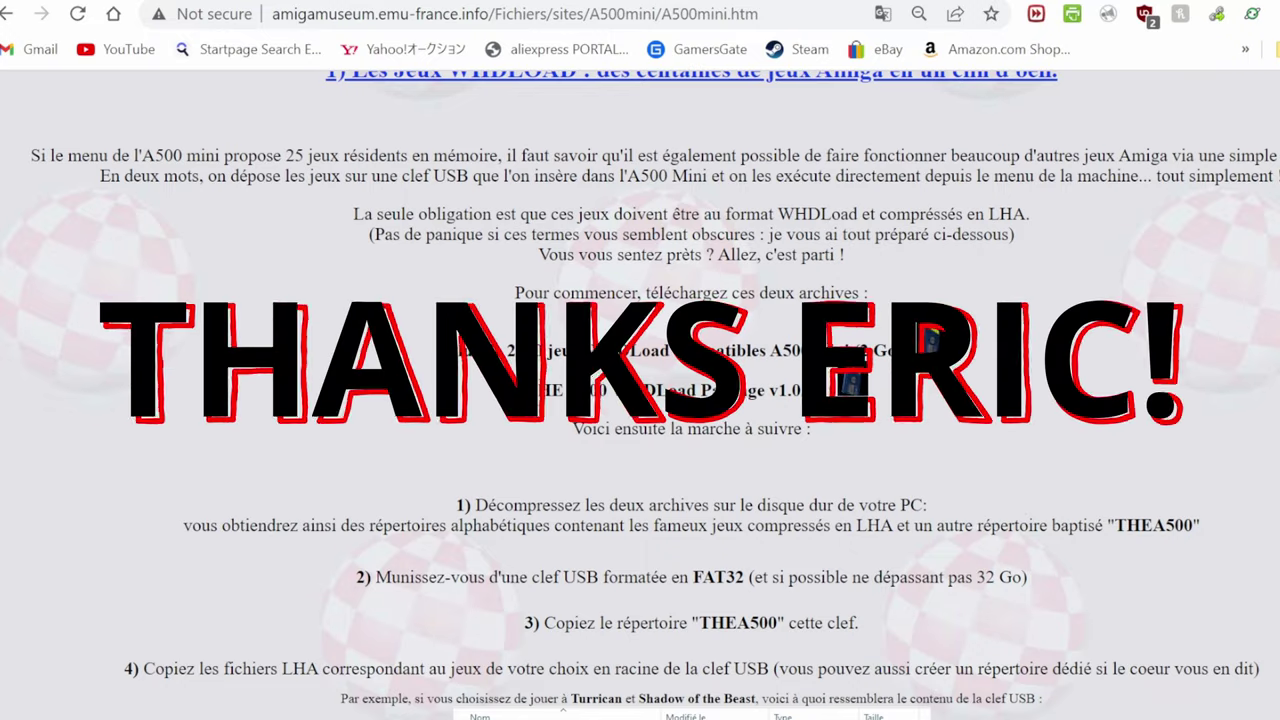
scroll(866, 446, down, 3)
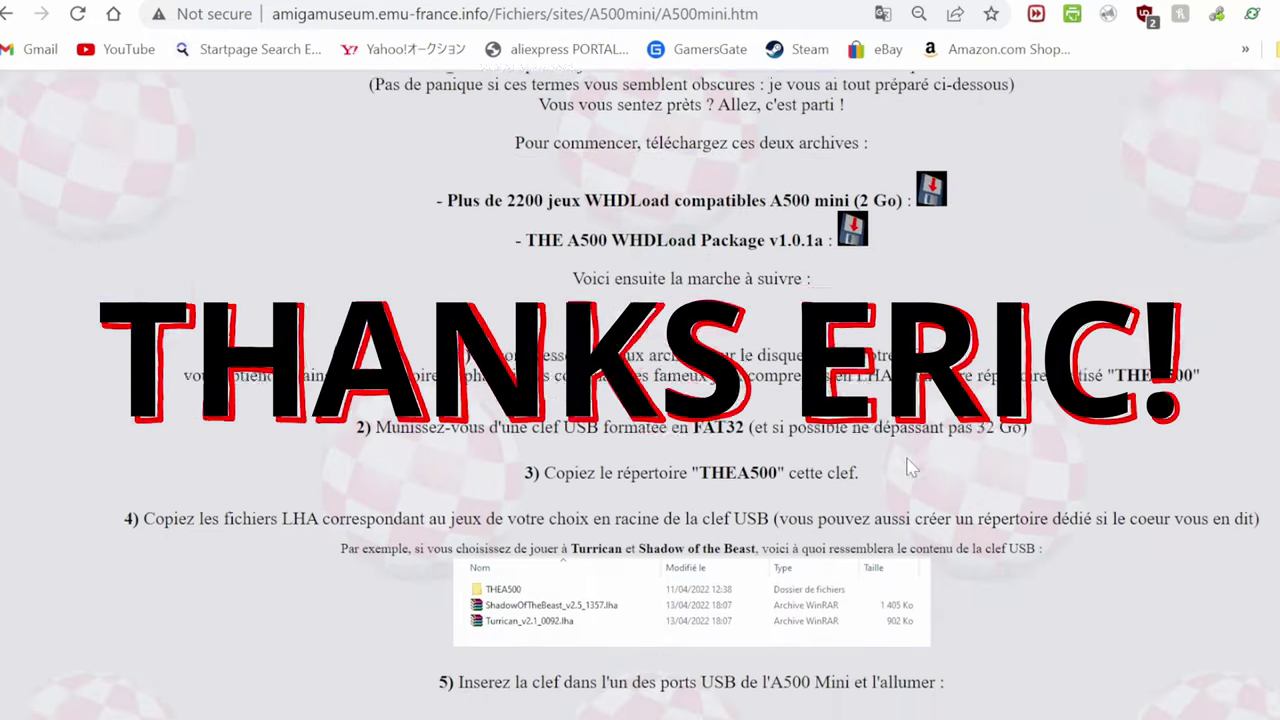
scroll(912, 453, down, 2)
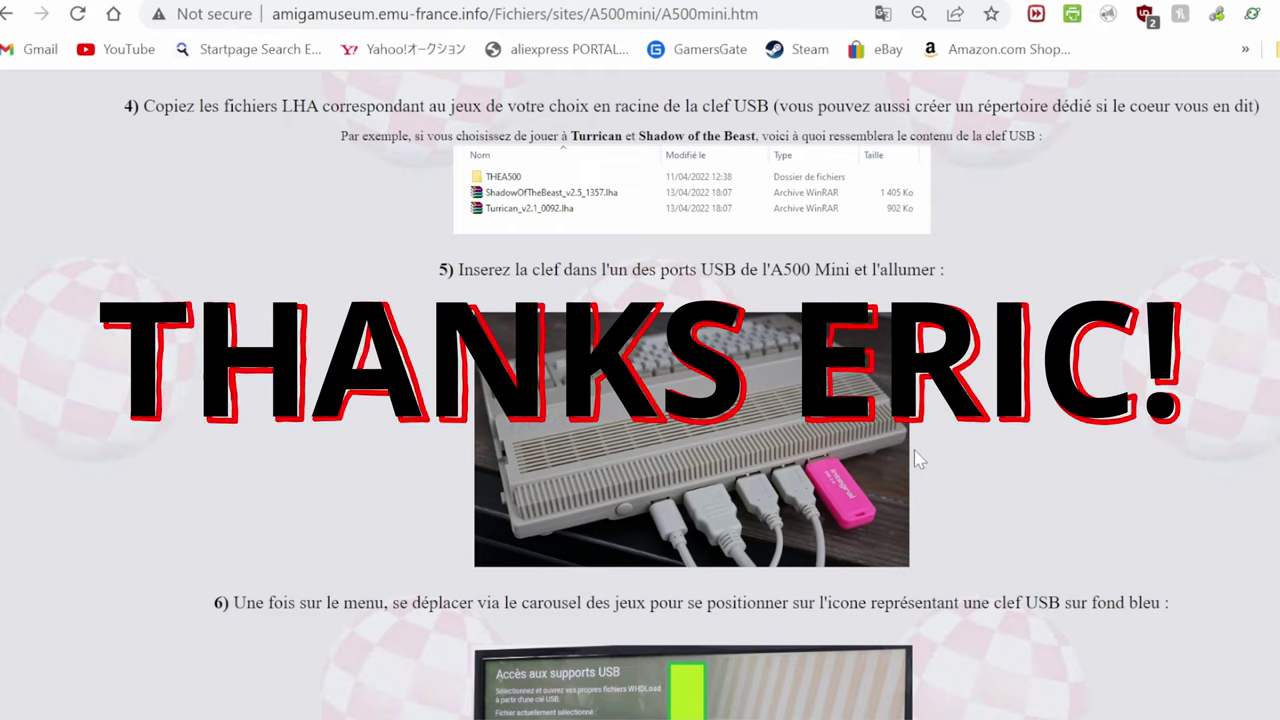
scroll(912, 453, down, 10)
scroll(916, 441, down, 6)
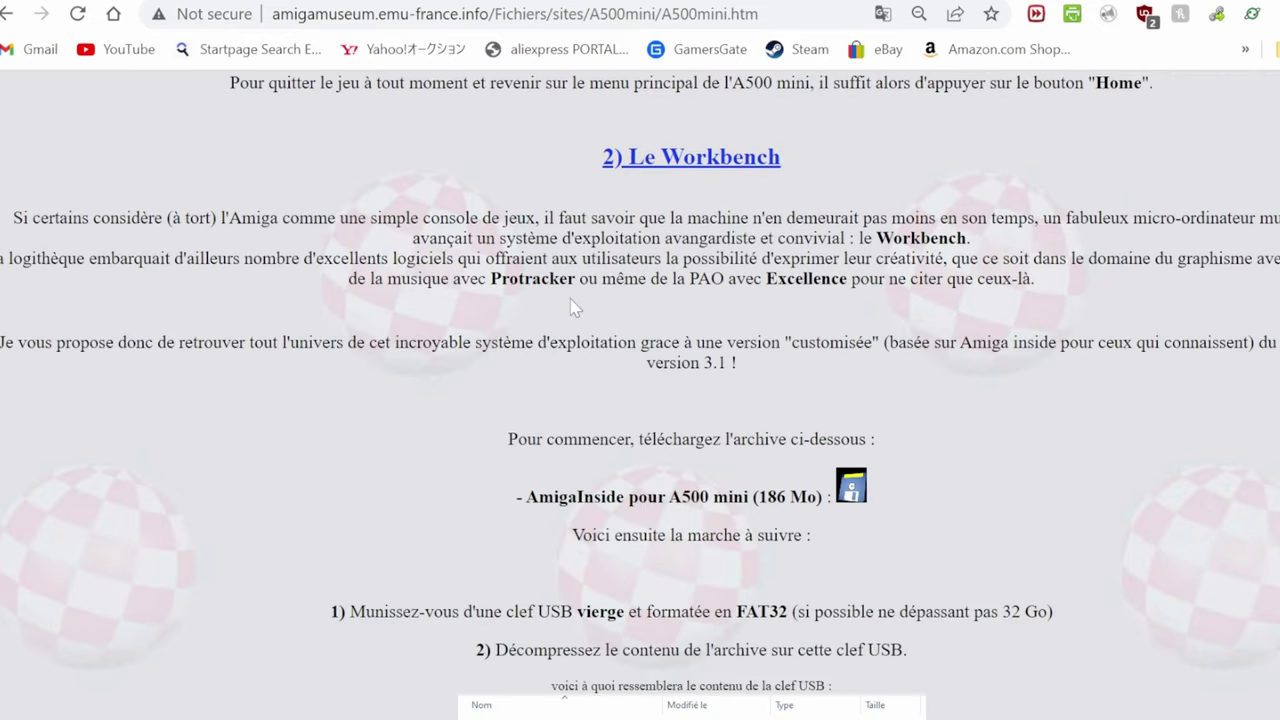
drag(522, 496, 822, 496)
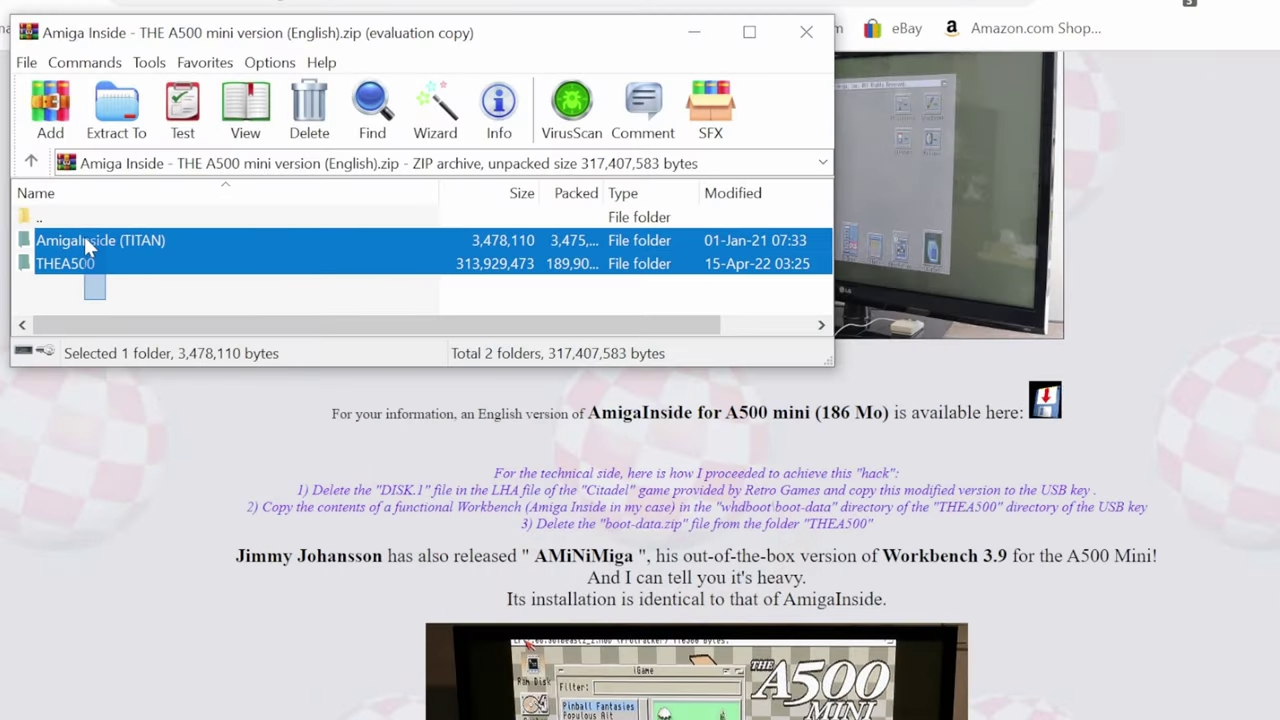
Step: Extract the AmigaInside (TITAN) and THEA500 folders from the archive onto the A500mini (L:) USB drive
shift+click(84, 264)
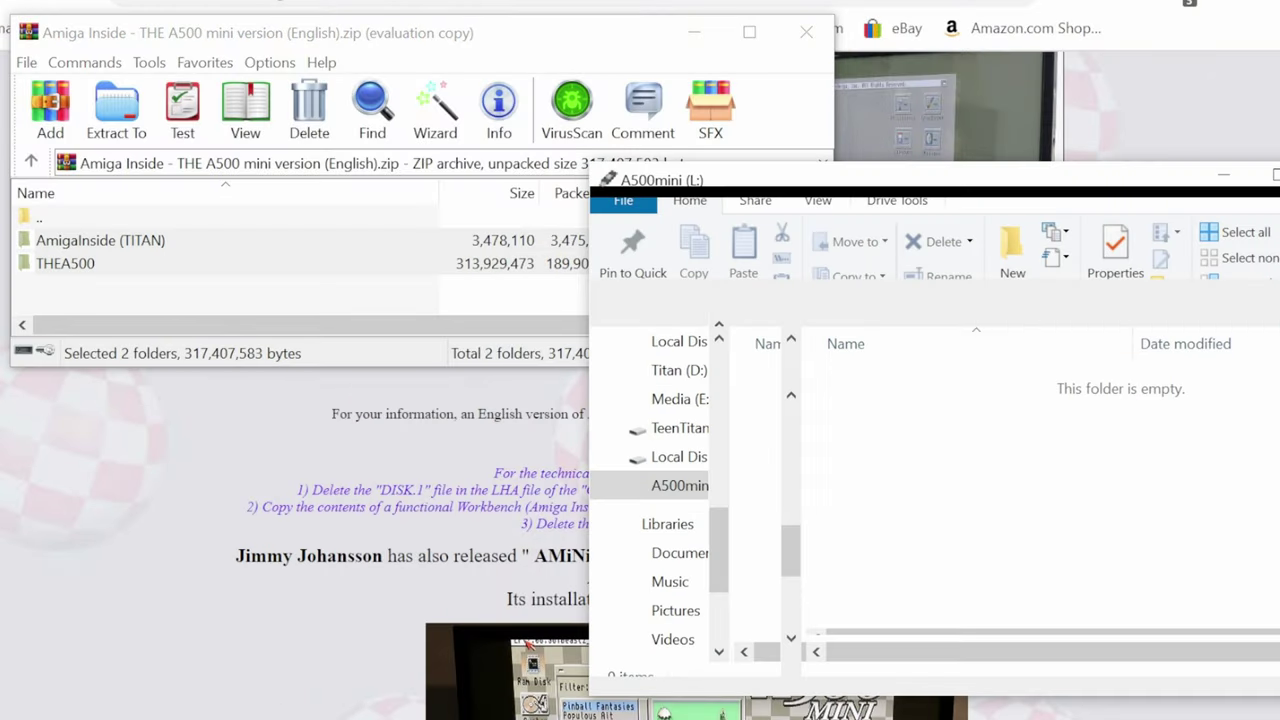
drag(73, 250, 800, 385)
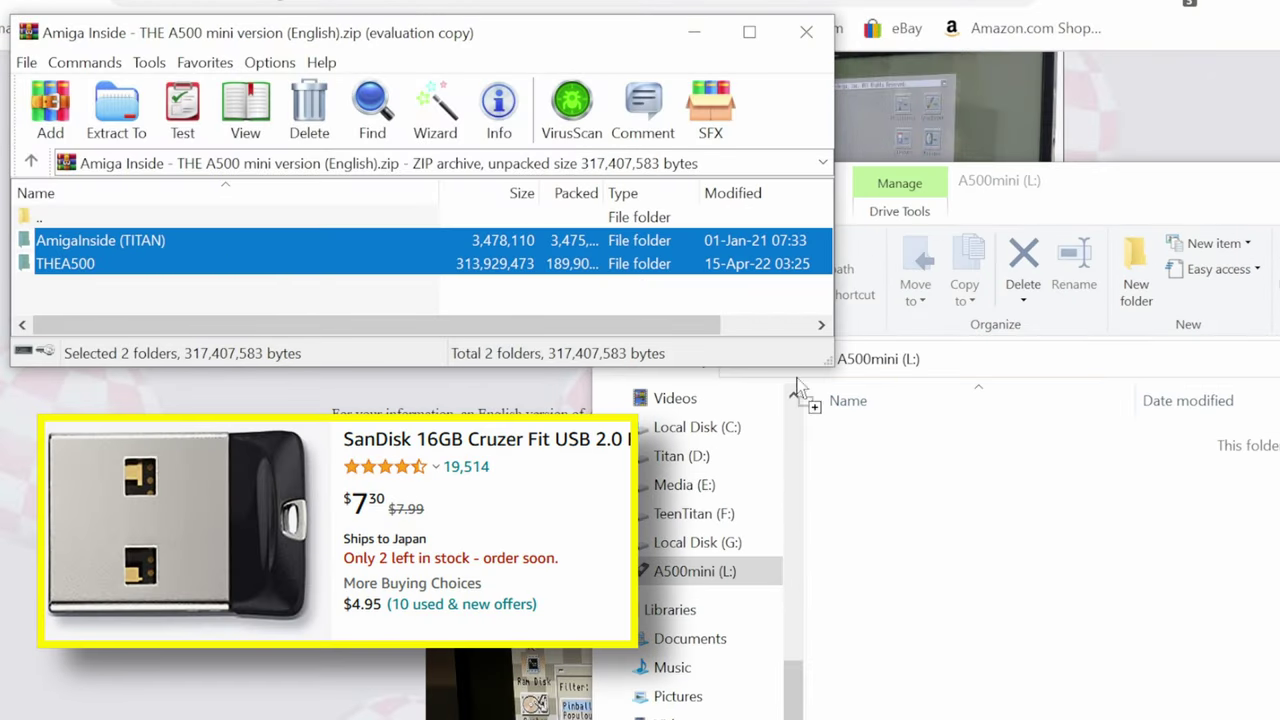
drag(958, 545, 958, 543)
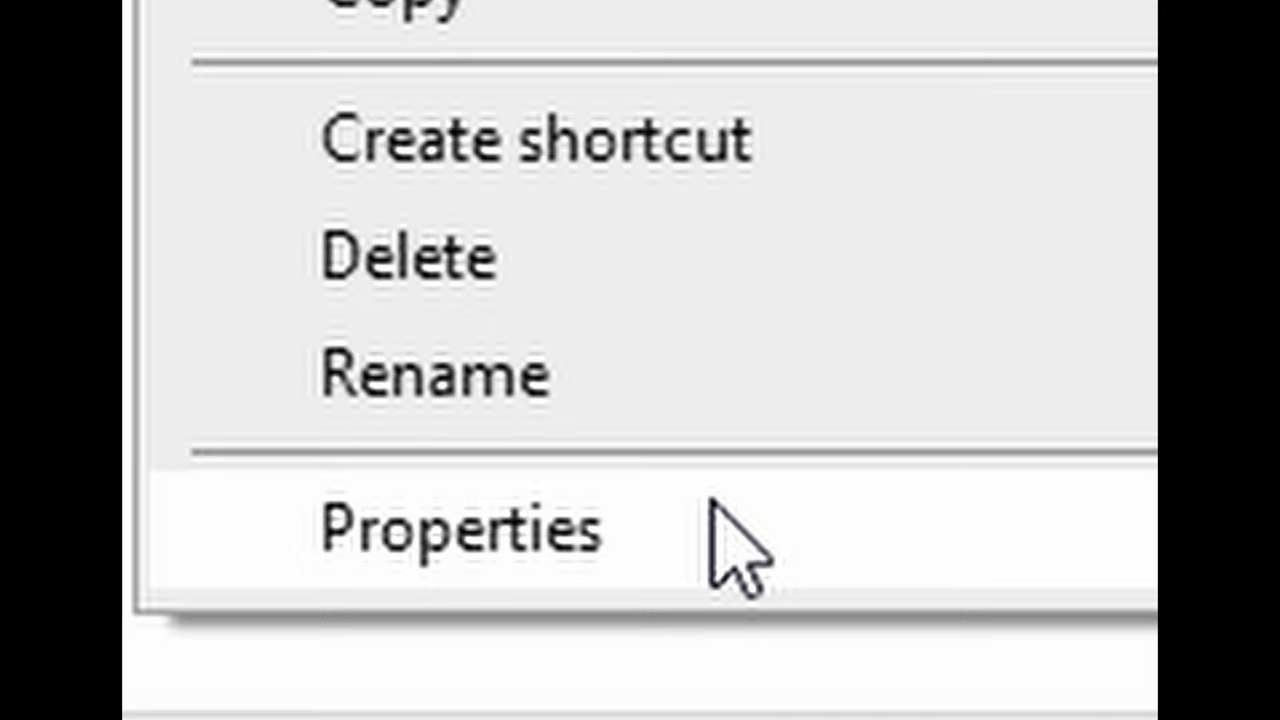
Step: Eject the A500MINI (L:) USB drive from the computer
click(712, 500)
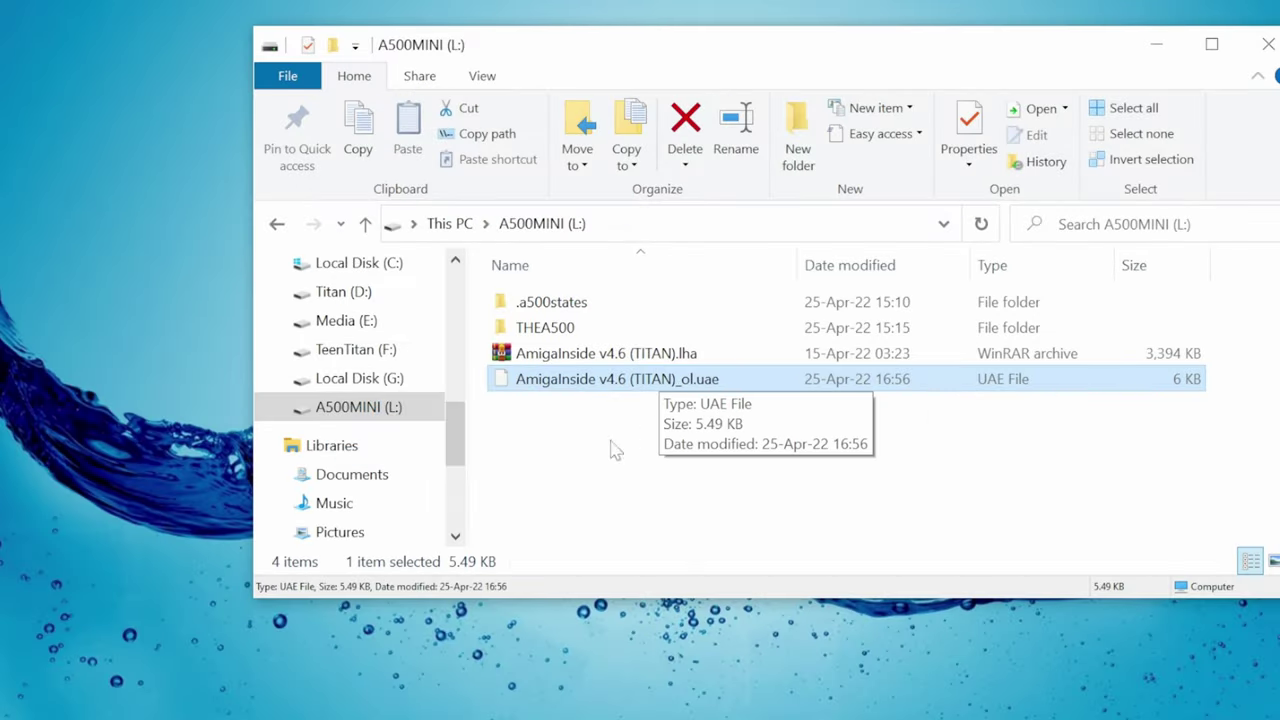
click(589, 466)
click(378, 408)
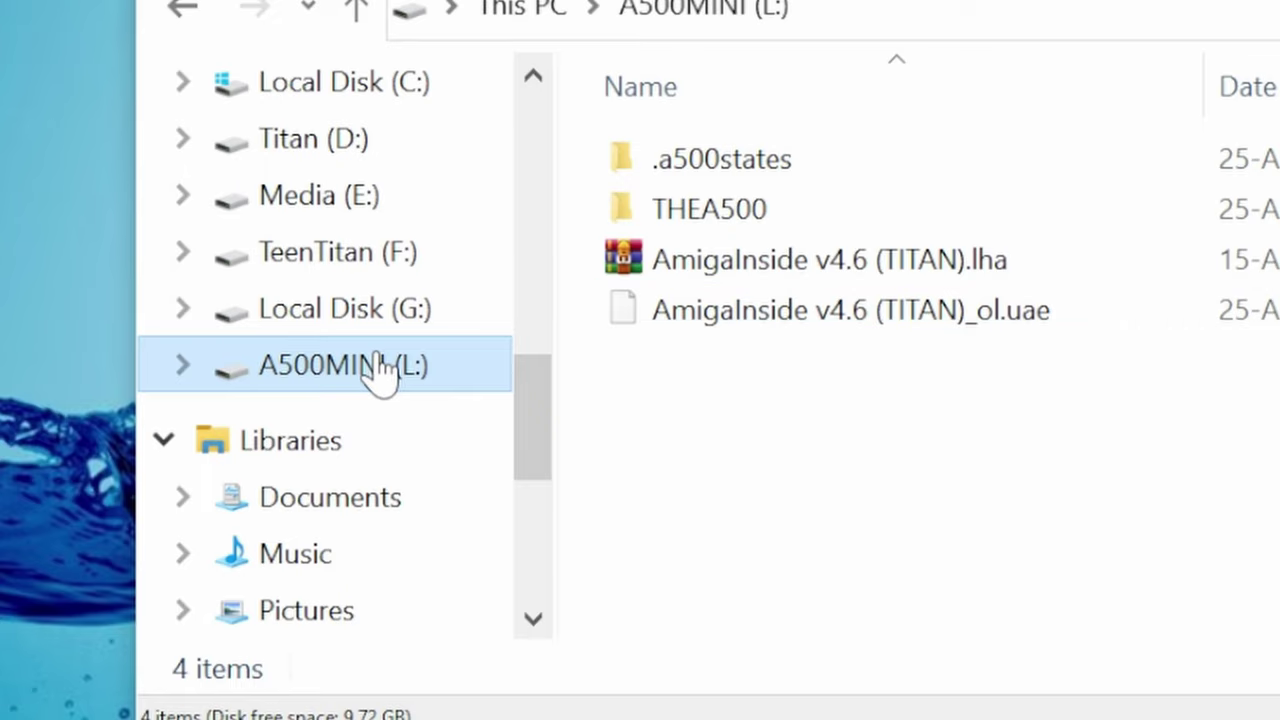
right_click(378, 366)
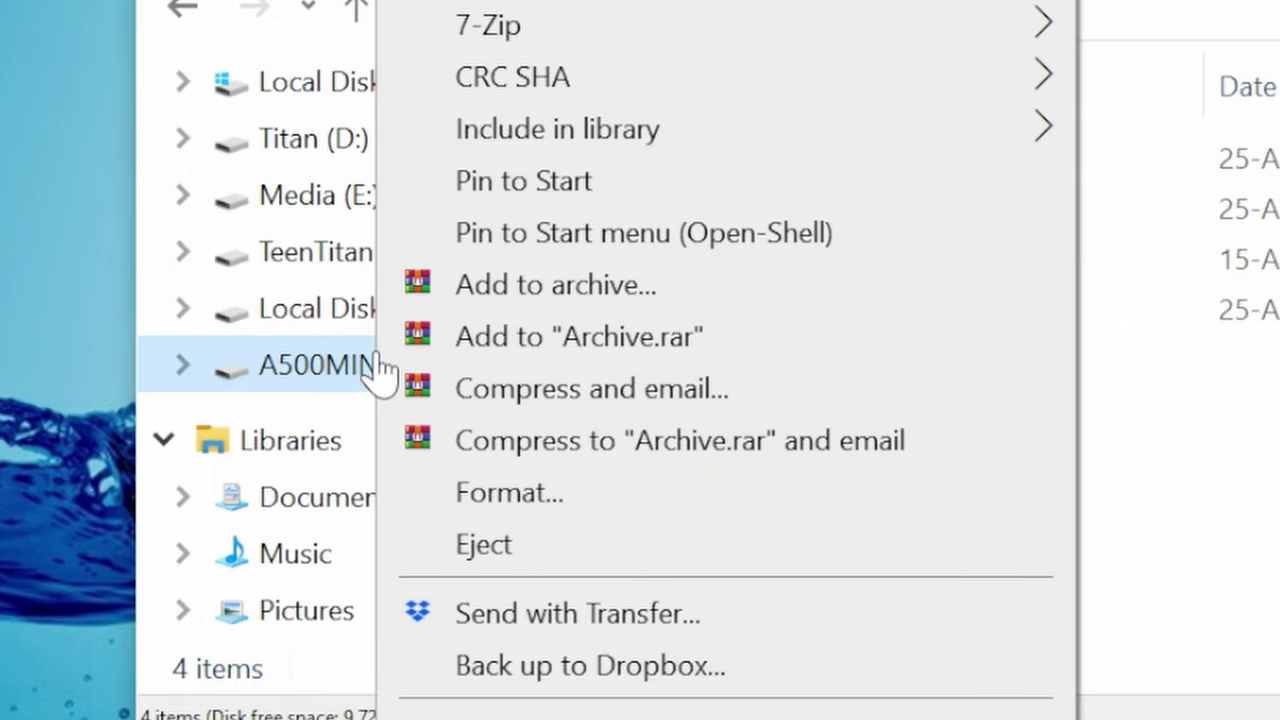
click(512, 543)
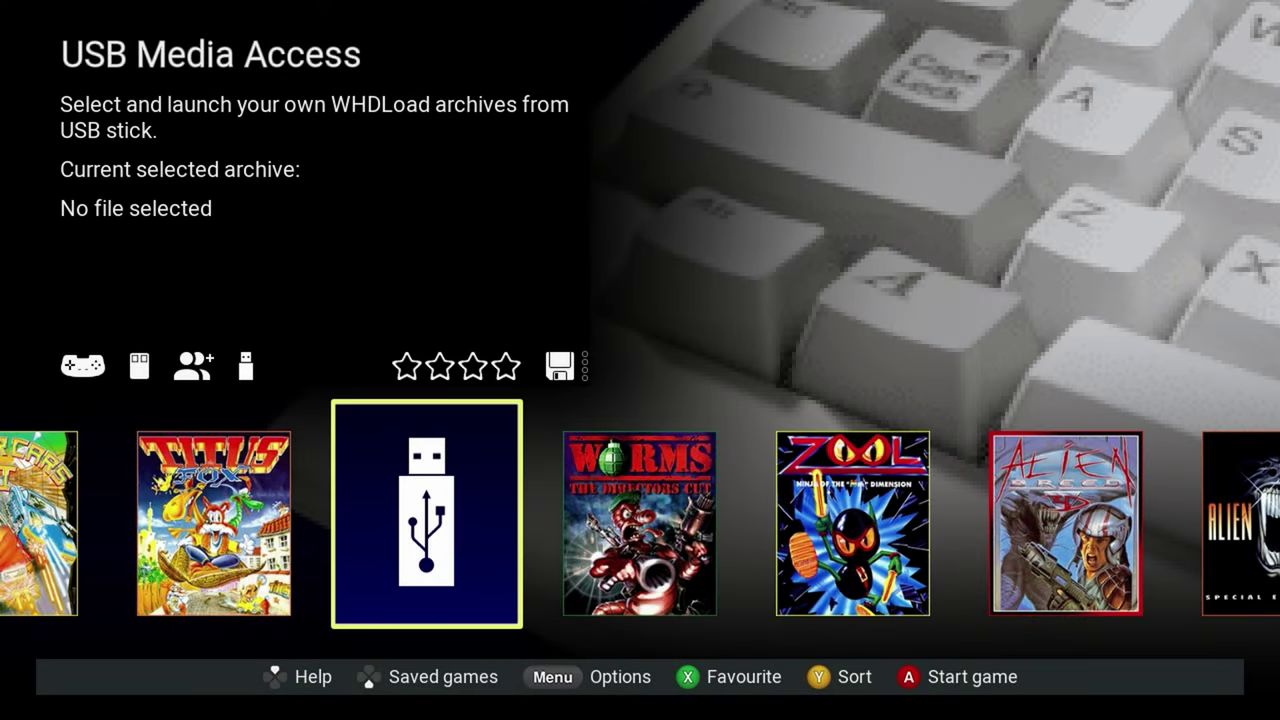
Step: On THEA500 Mini, select and launch AmigaInside v4.6 (TITAN) through USB Media Access
key(Return)
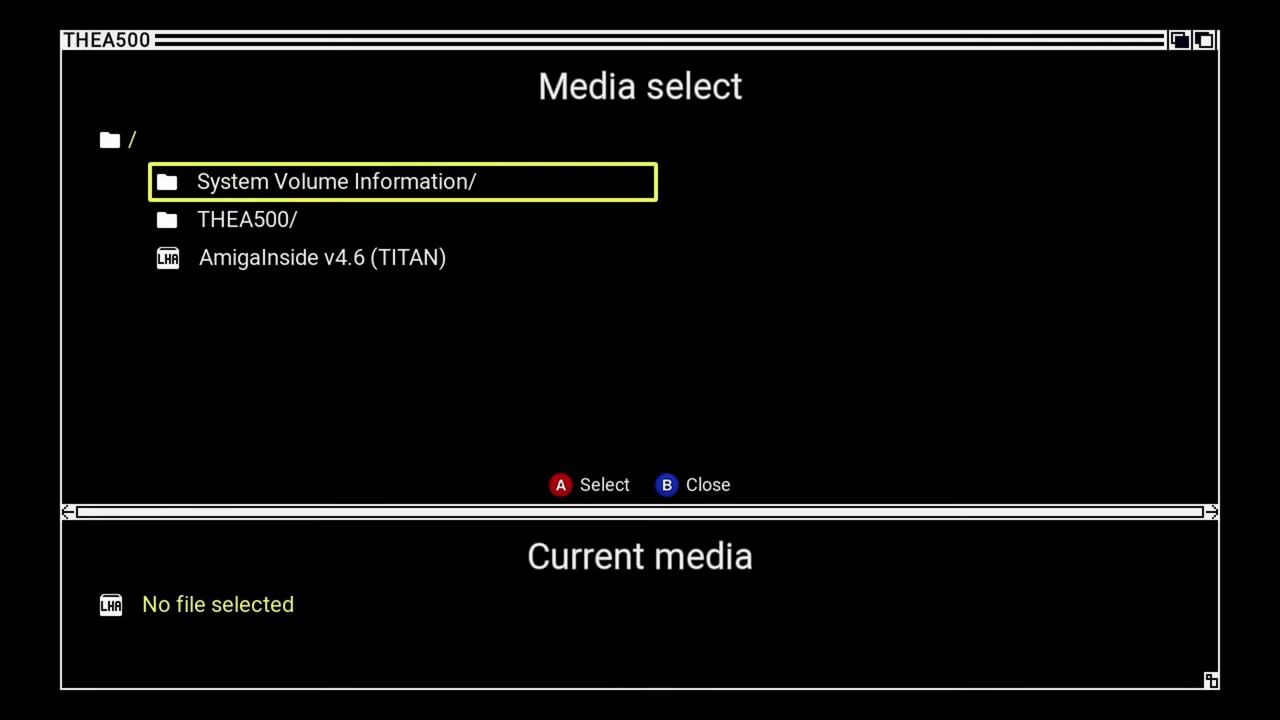
key(Down)
key(Down)
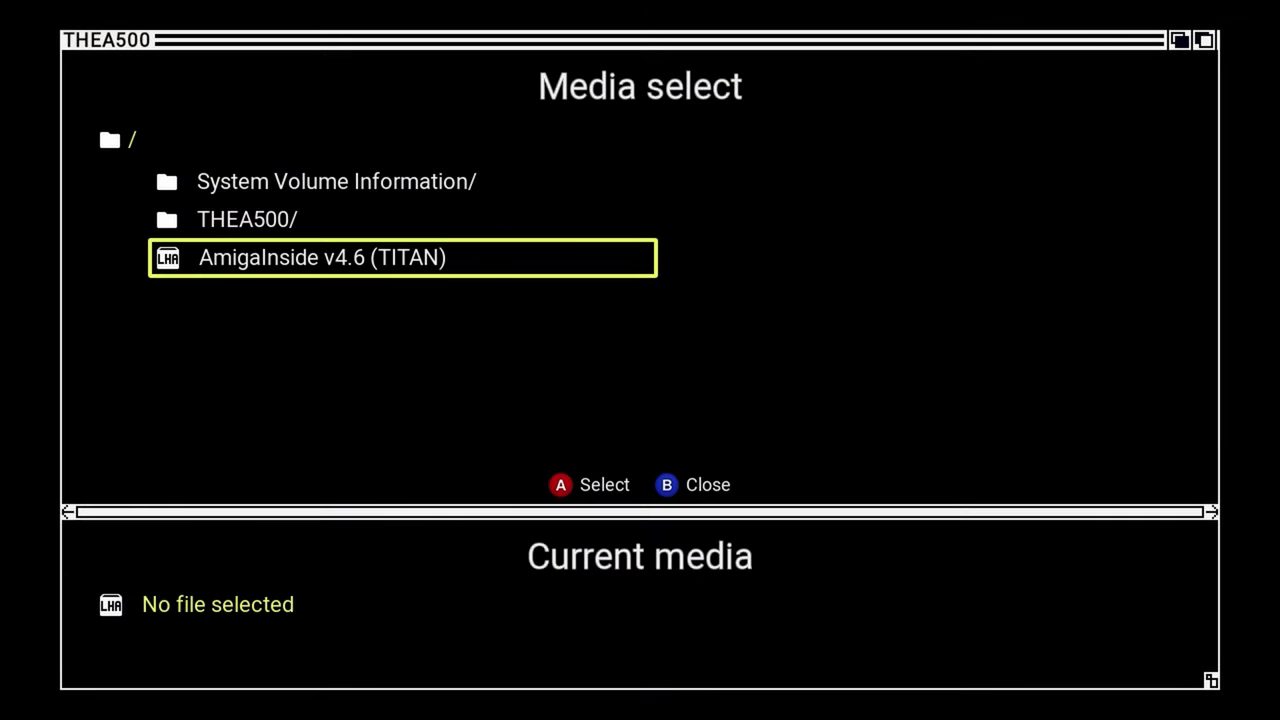
key(Return)
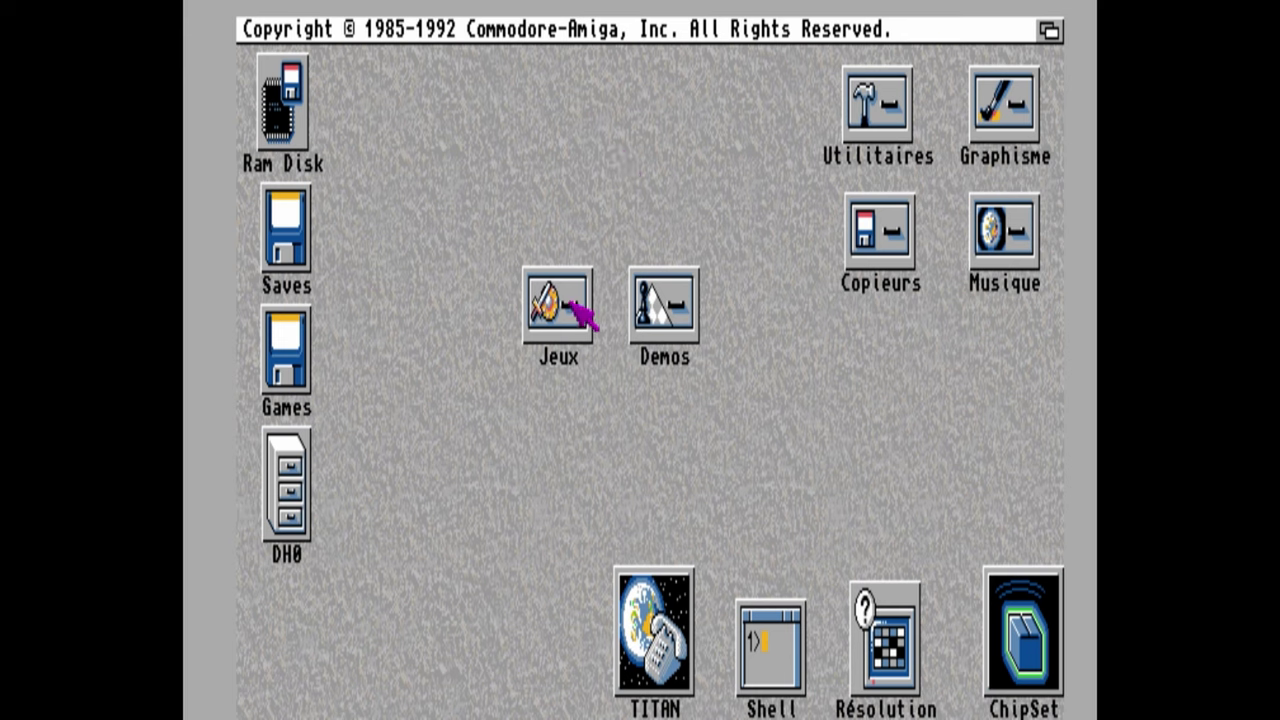
Step: Open the Locale preferences from the Prefs drawer on the DH0 drive
right_click(743, 314)
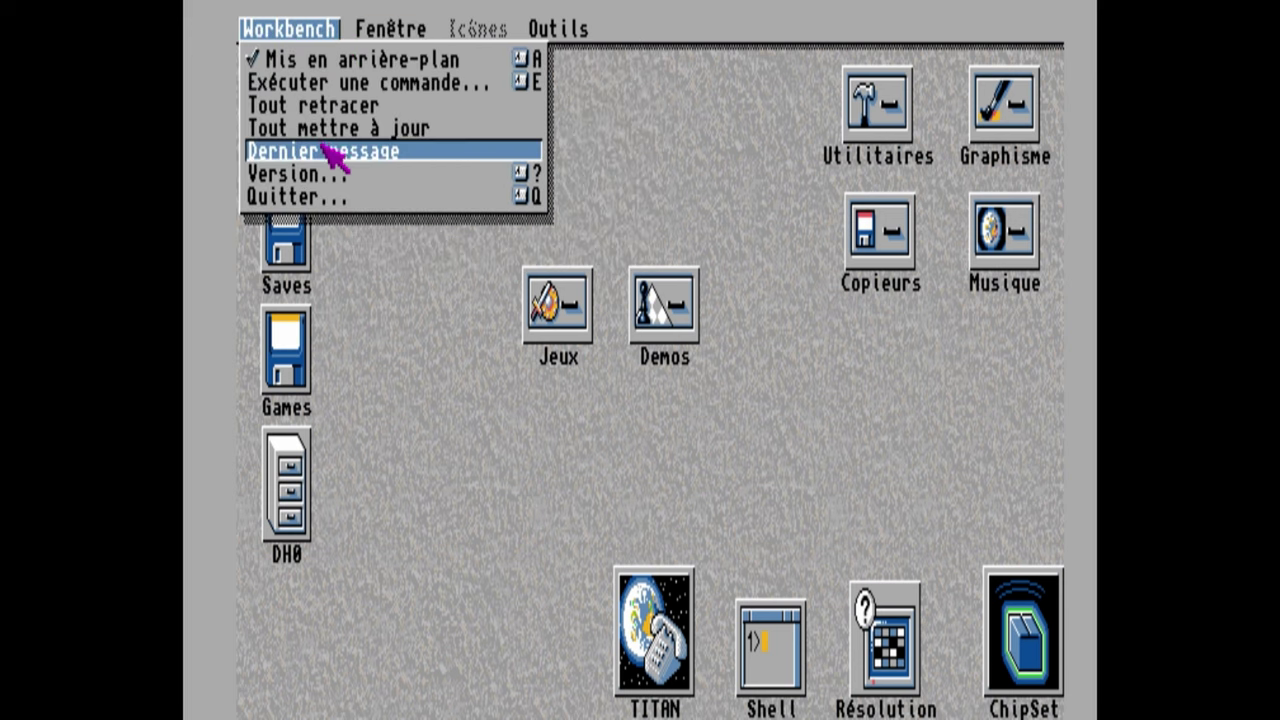
double_click(310, 458)
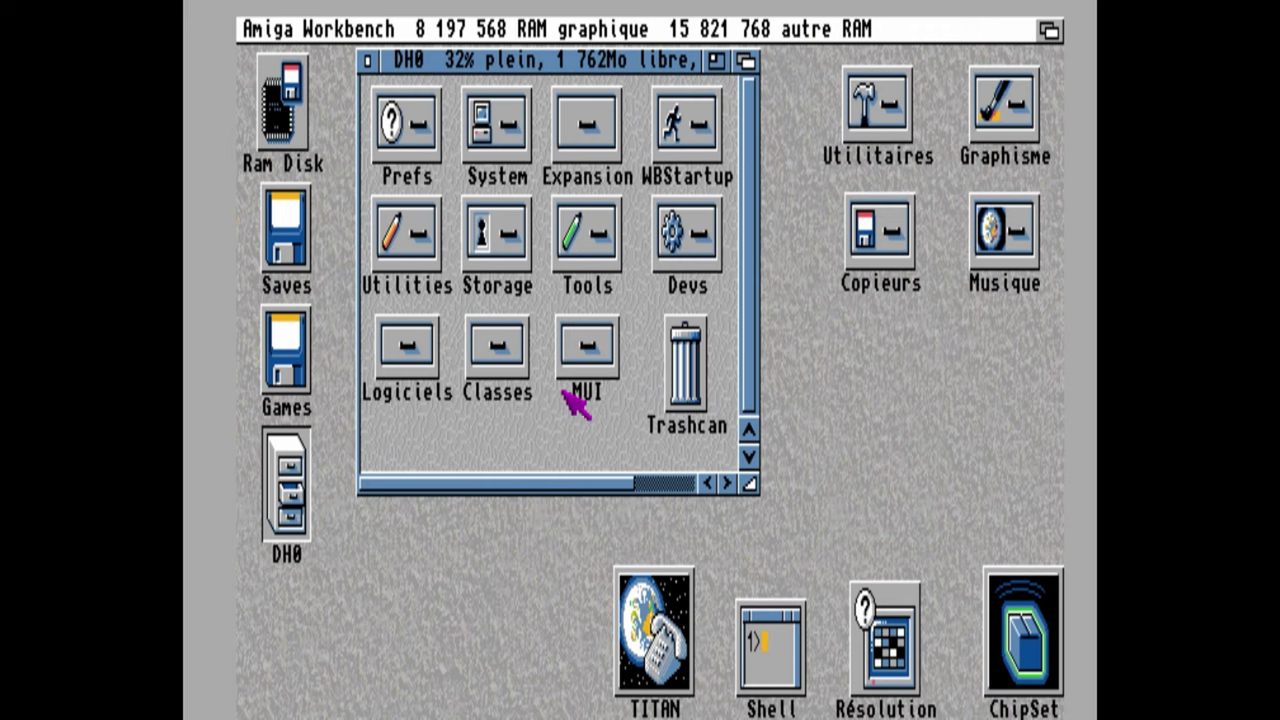
double_click(425, 150)
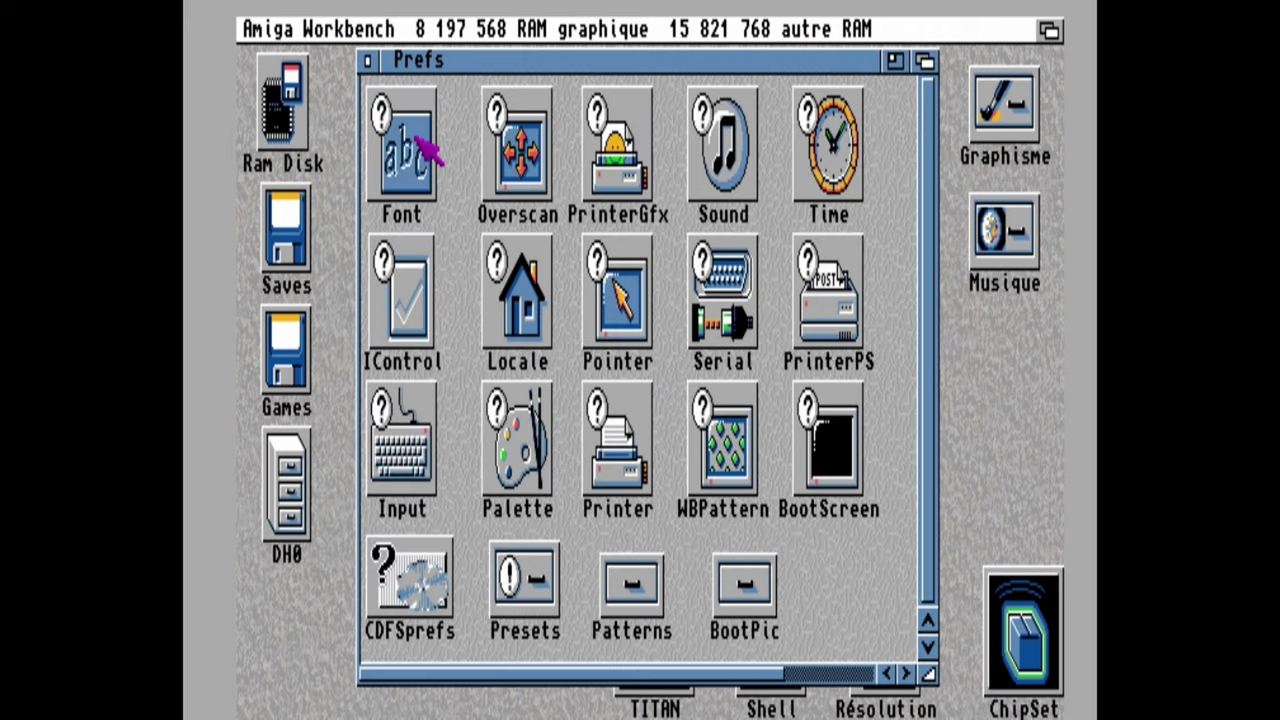
double_click(530, 338)
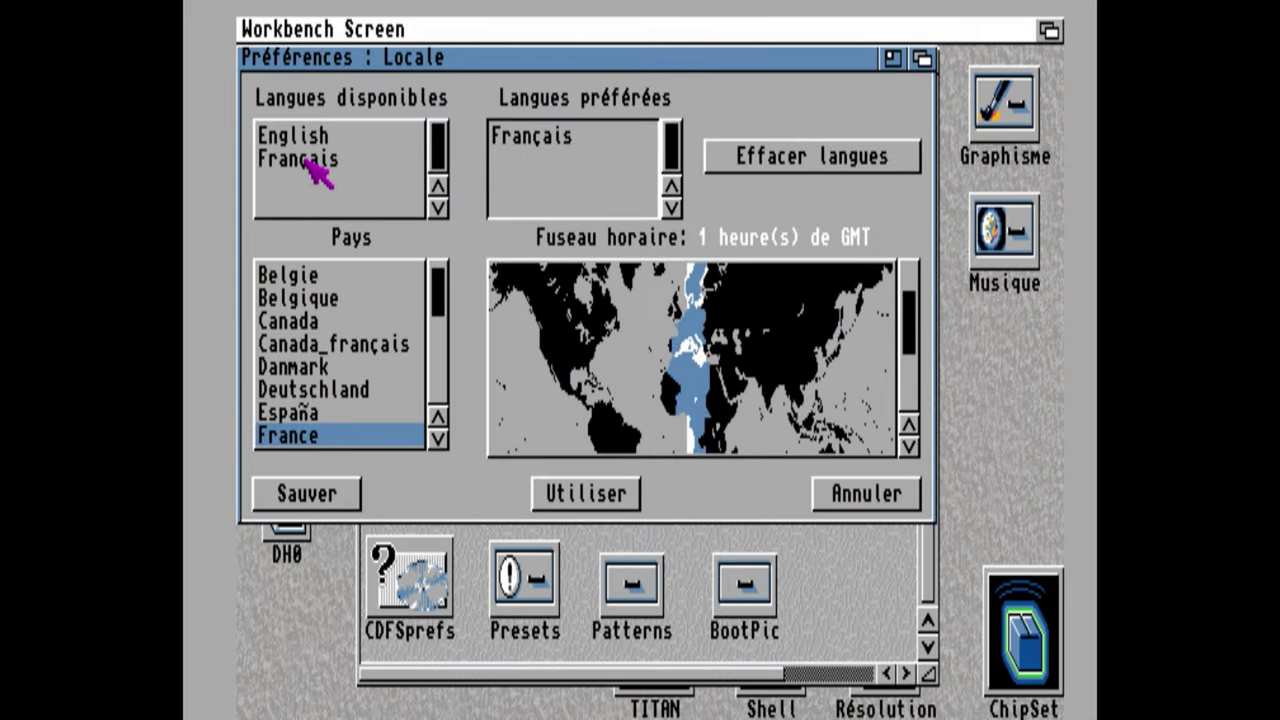
Step: Make English the only preferred language, set the country to Great_britain, and save the Locale preferences
click(305, 140)
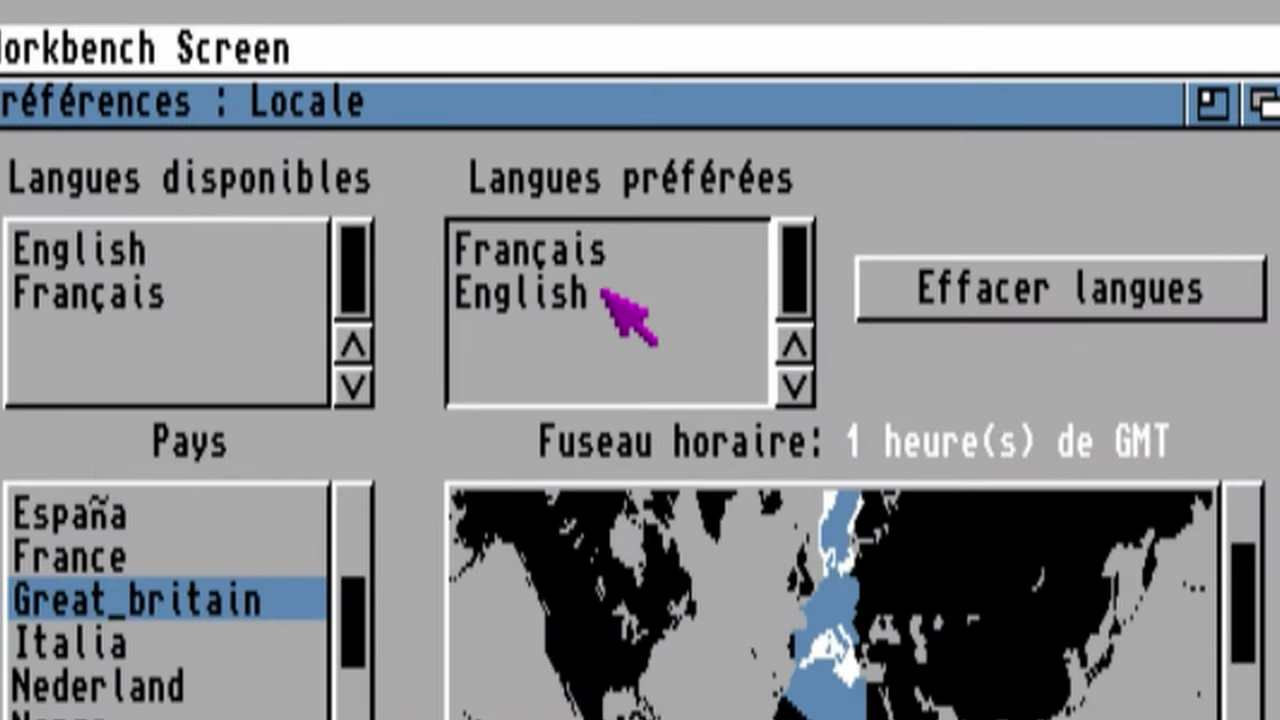
click(1062, 284)
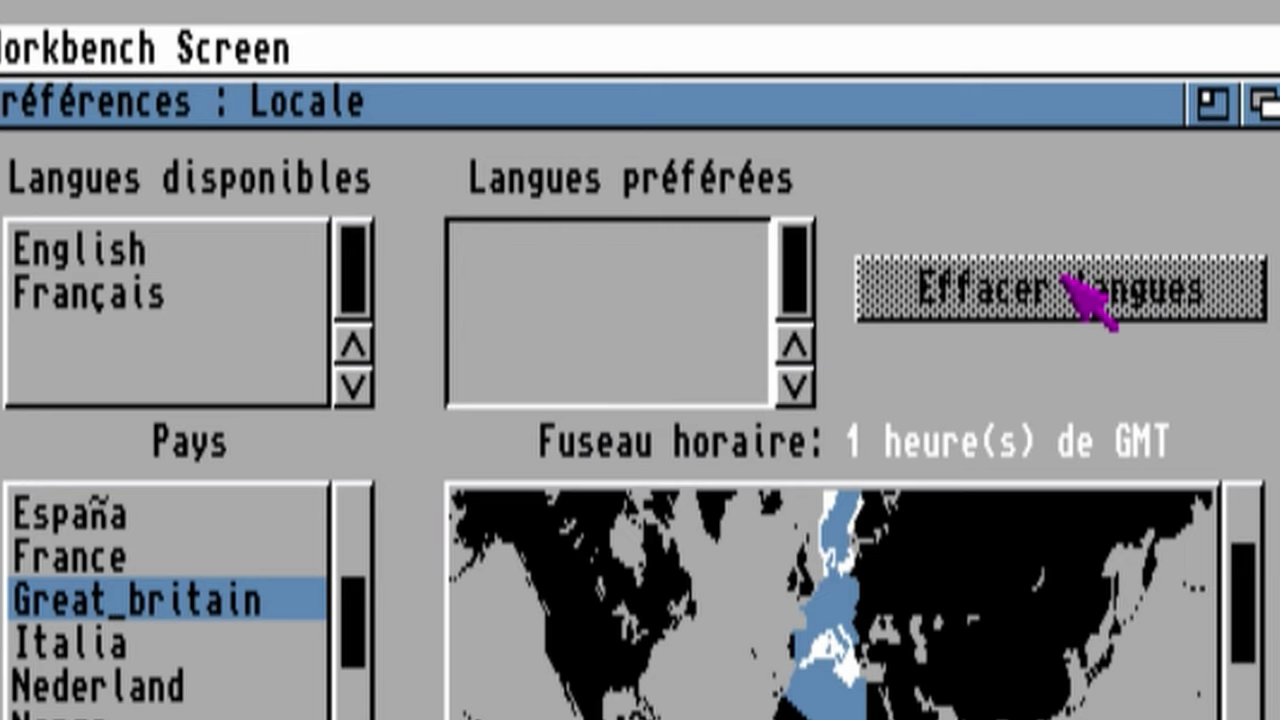
click(70, 256)
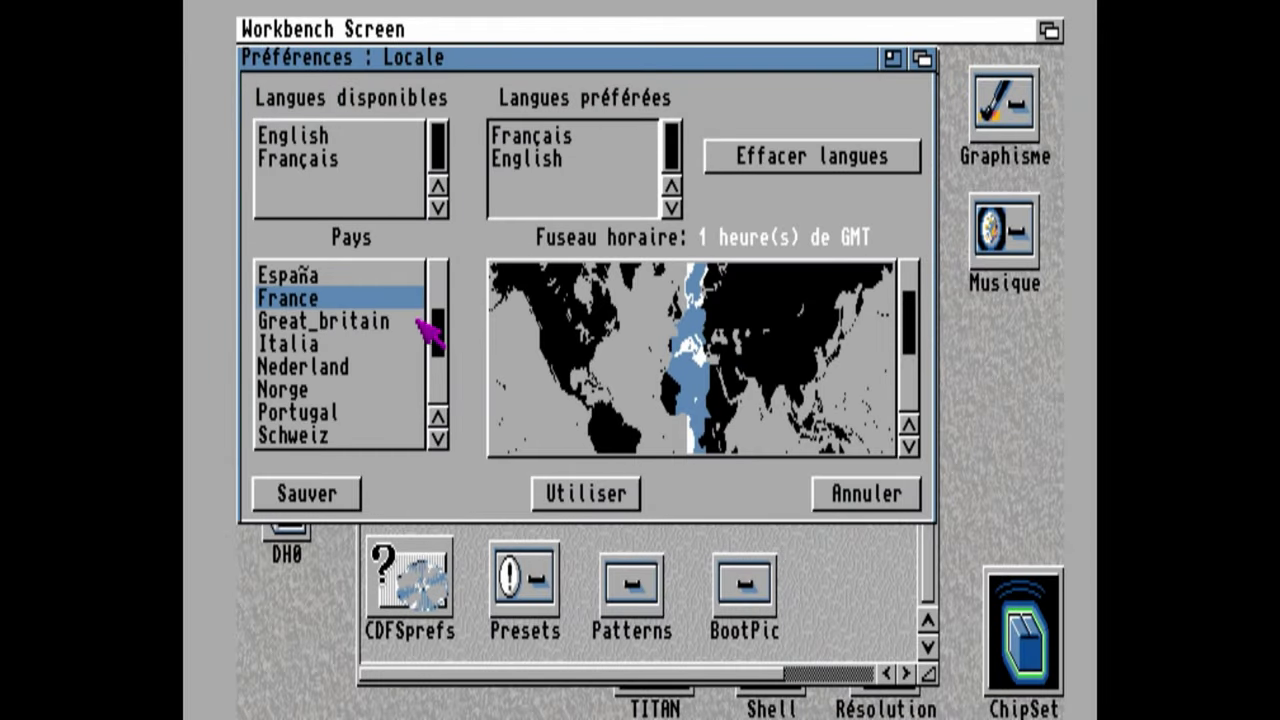
click(418, 321)
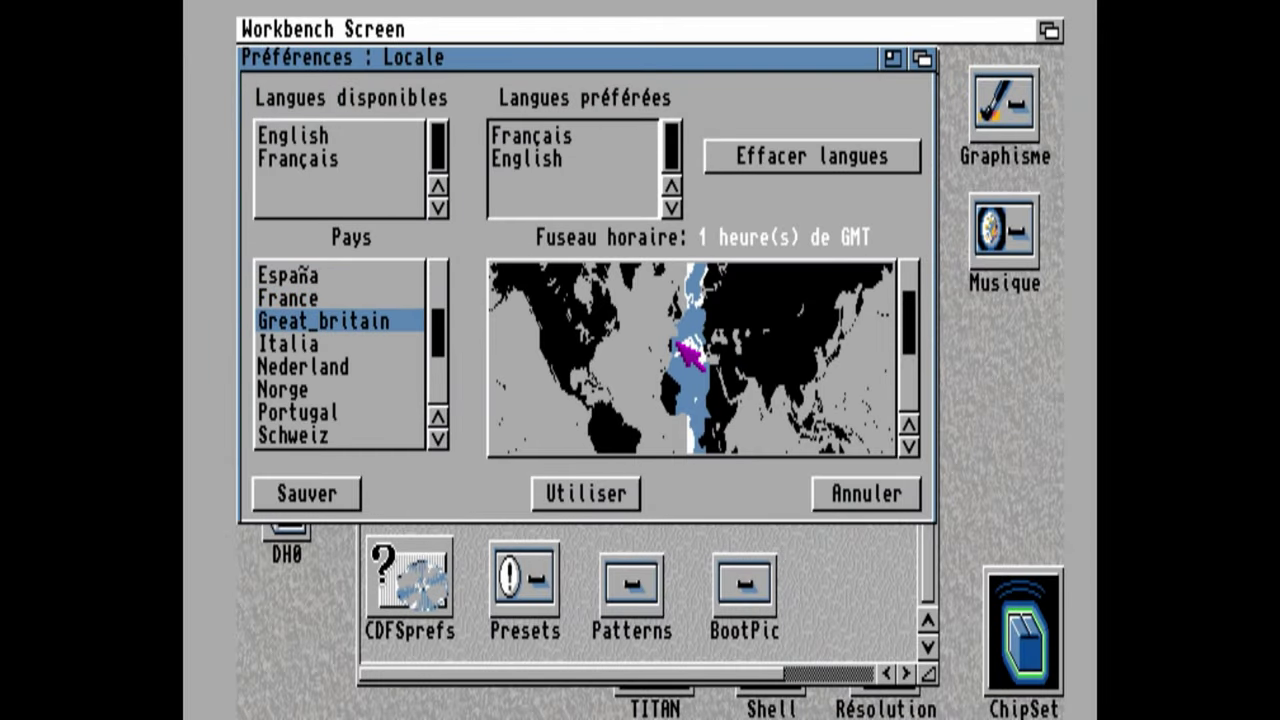
click(553, 494)
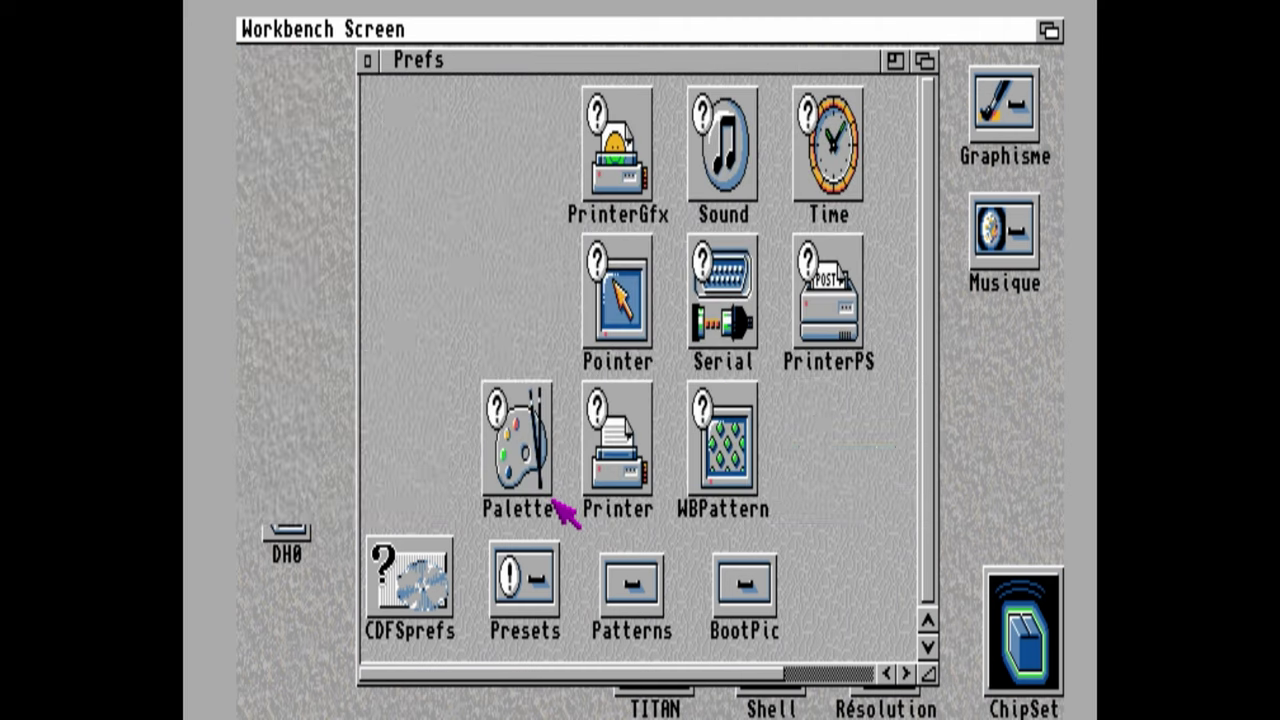
double_click(546, 285)
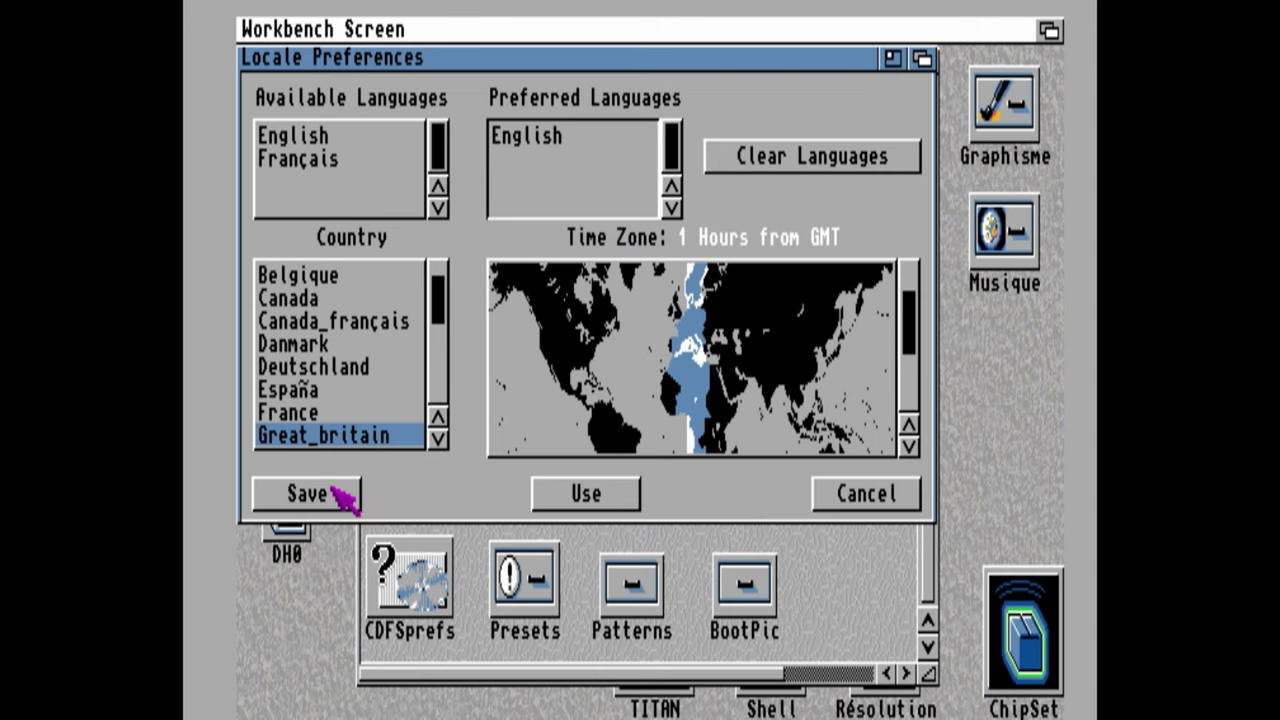
click(337, 491)
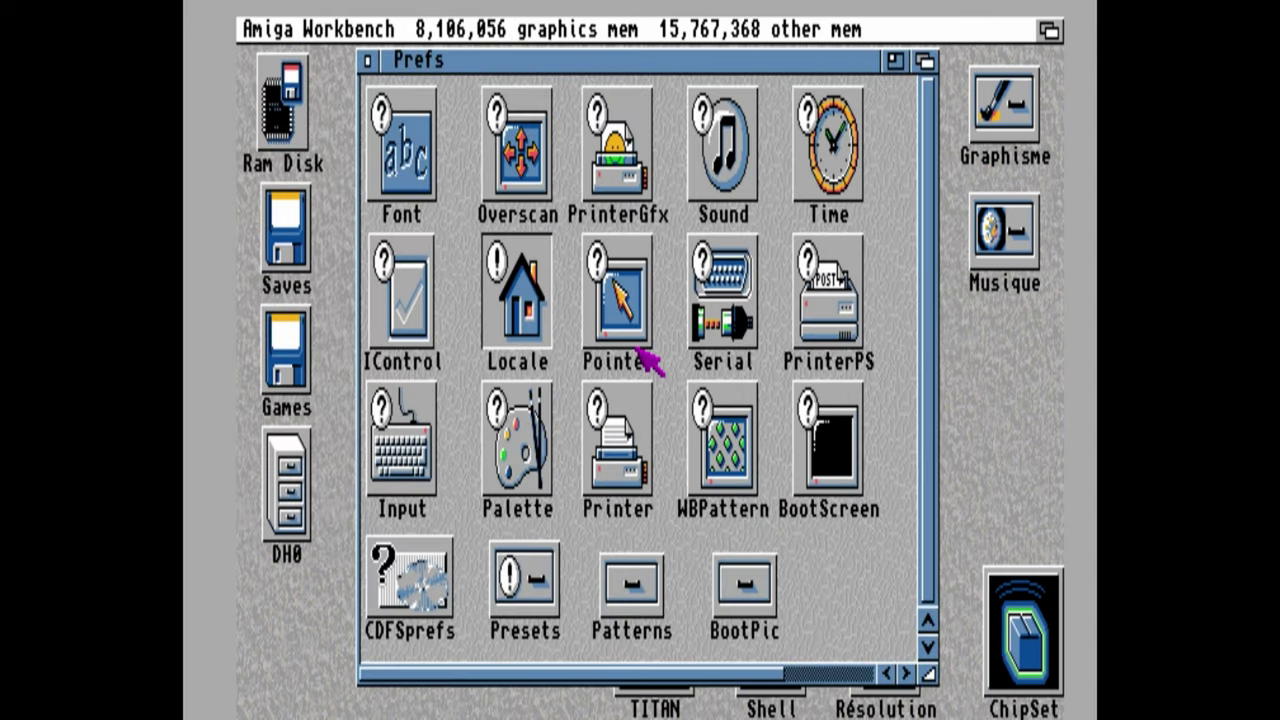
Step: Set the keyboard type to American in the Input preferences, test it with "qwert", and save
double_click(372, 492)
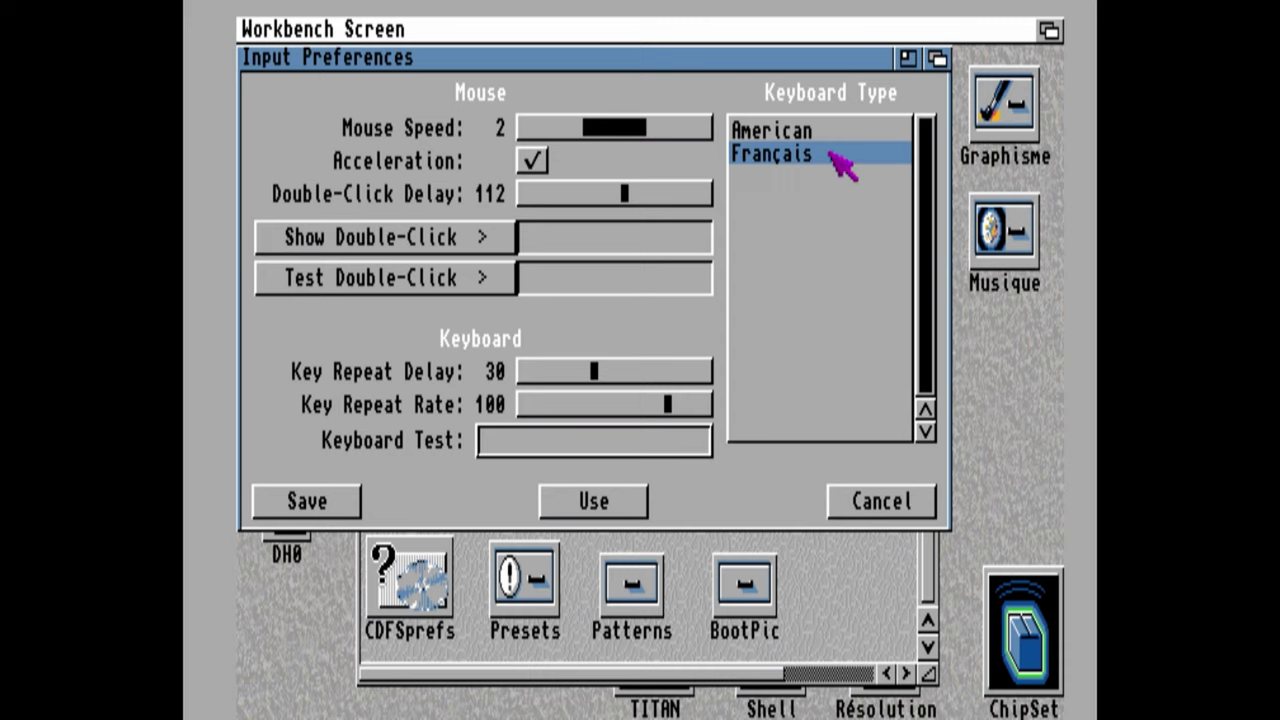
click(817, 131)
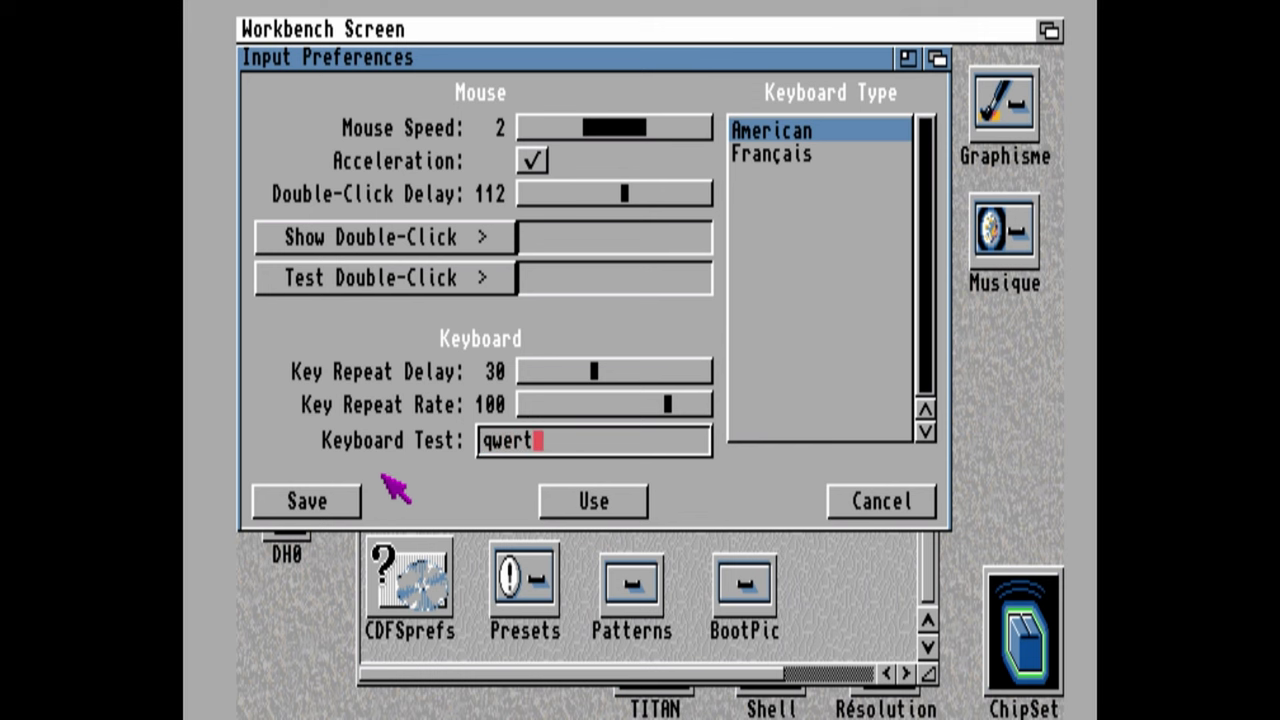
click(325, 506)
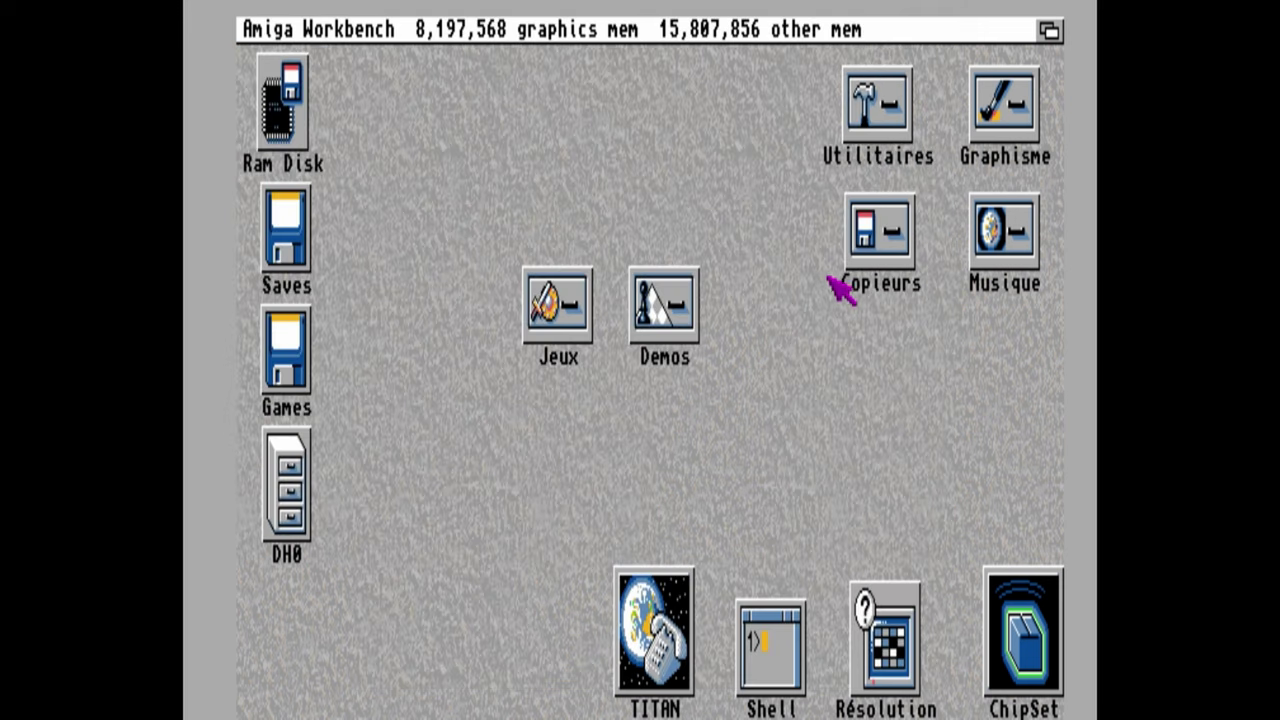
Step: Browse the Utilitaires drawer, looking into Editeurs de Secteurs and Utilitaires de CDRom
double_click(862, 90)
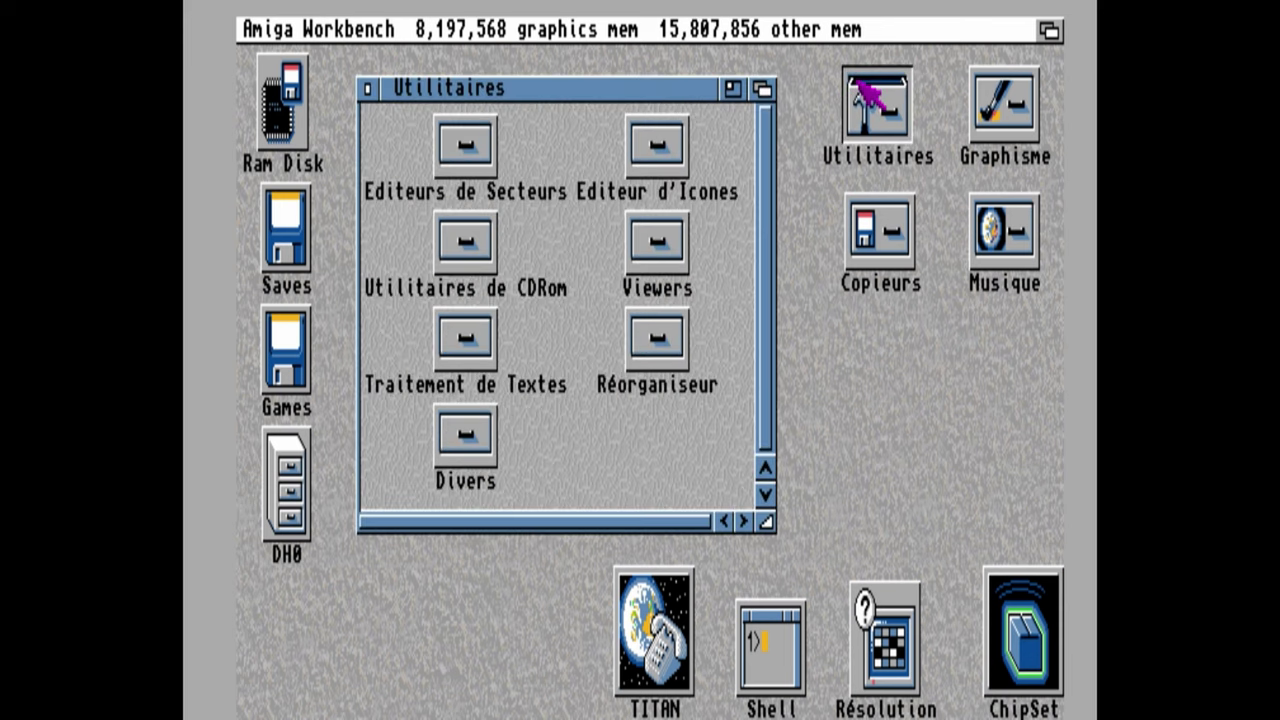
double_click(452, 167)
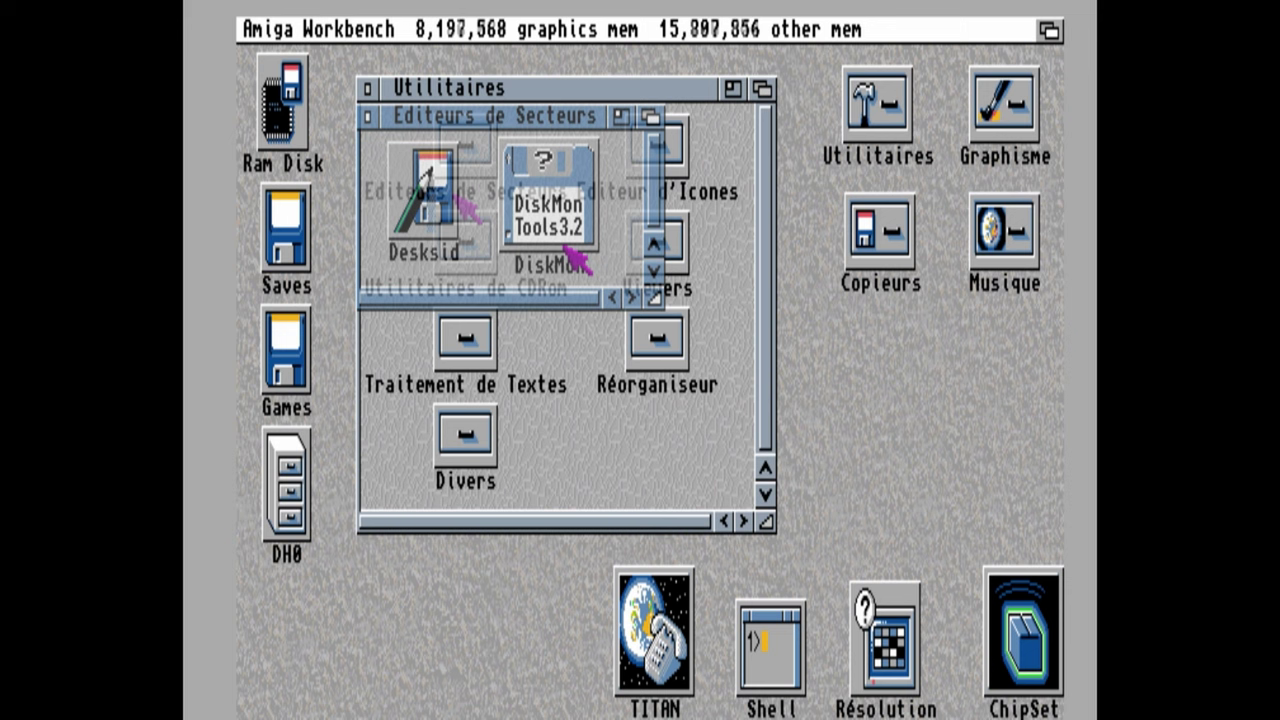
double_click(465, 230)
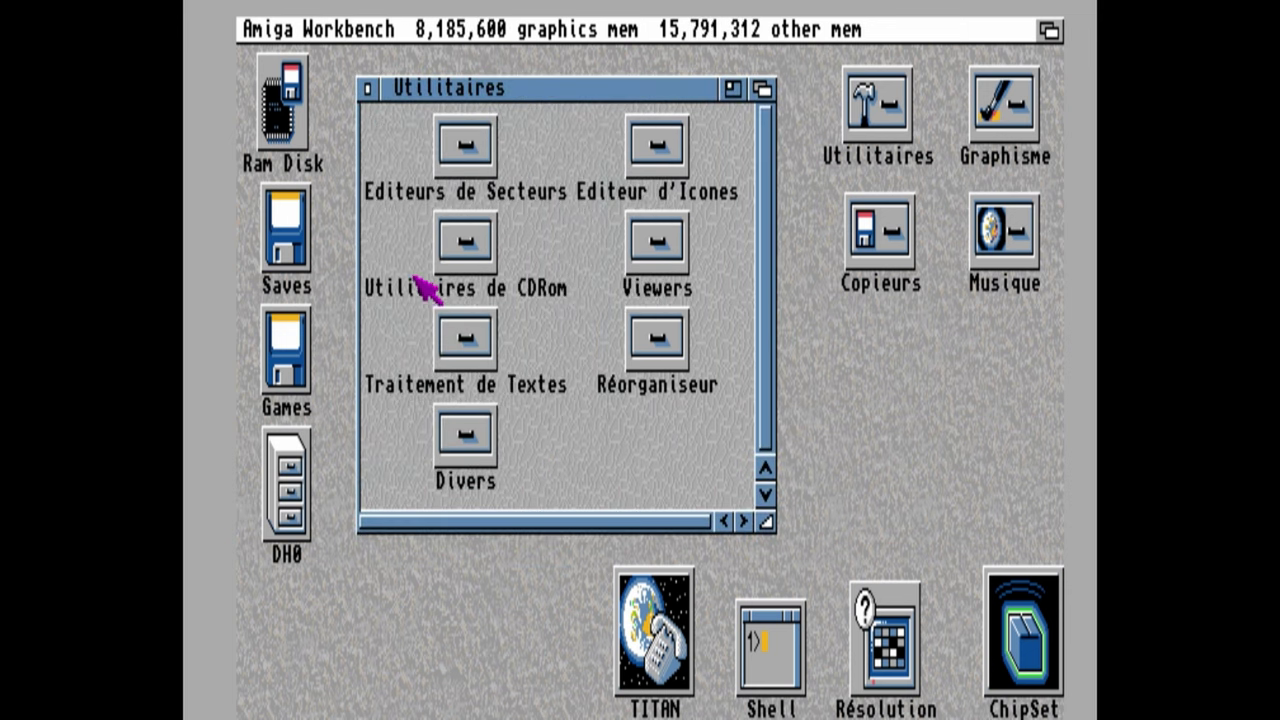
Step: Launch Final Writer v5.03 from Traitement de Textes on a new PAL: Haute résolution screen with 8 colors
double_click(457, 331)
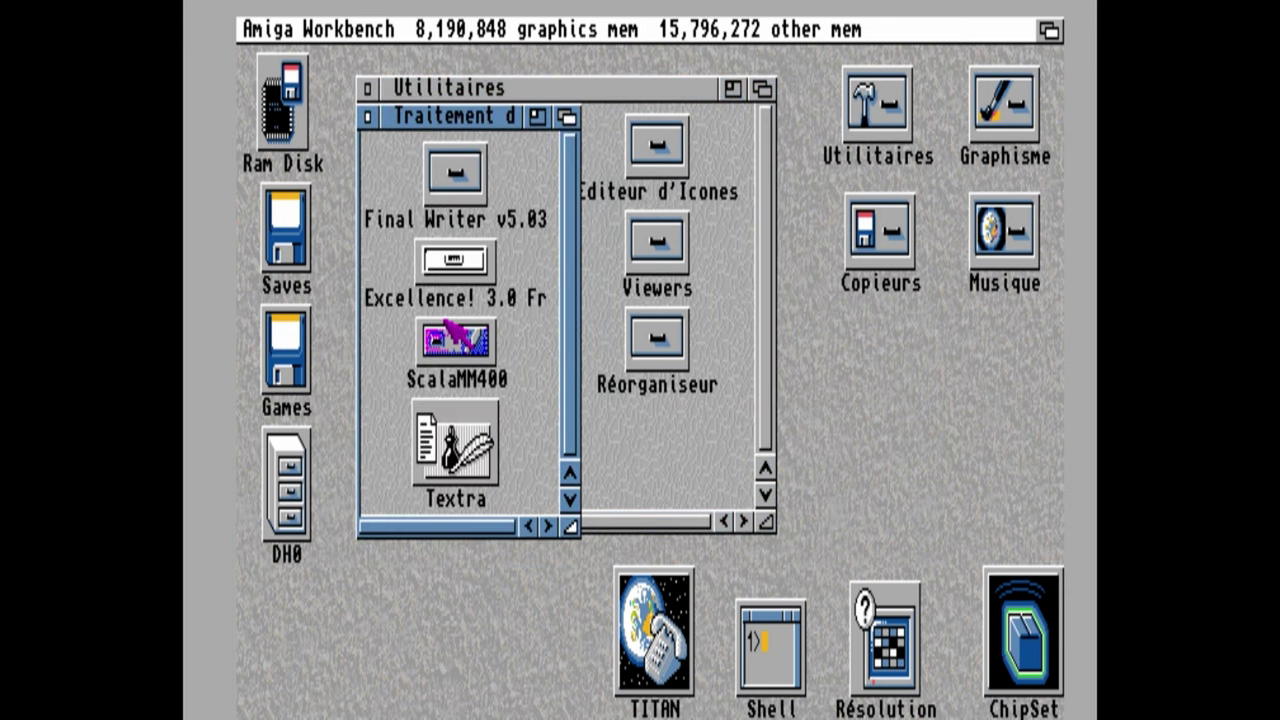
double_click(462, 190)
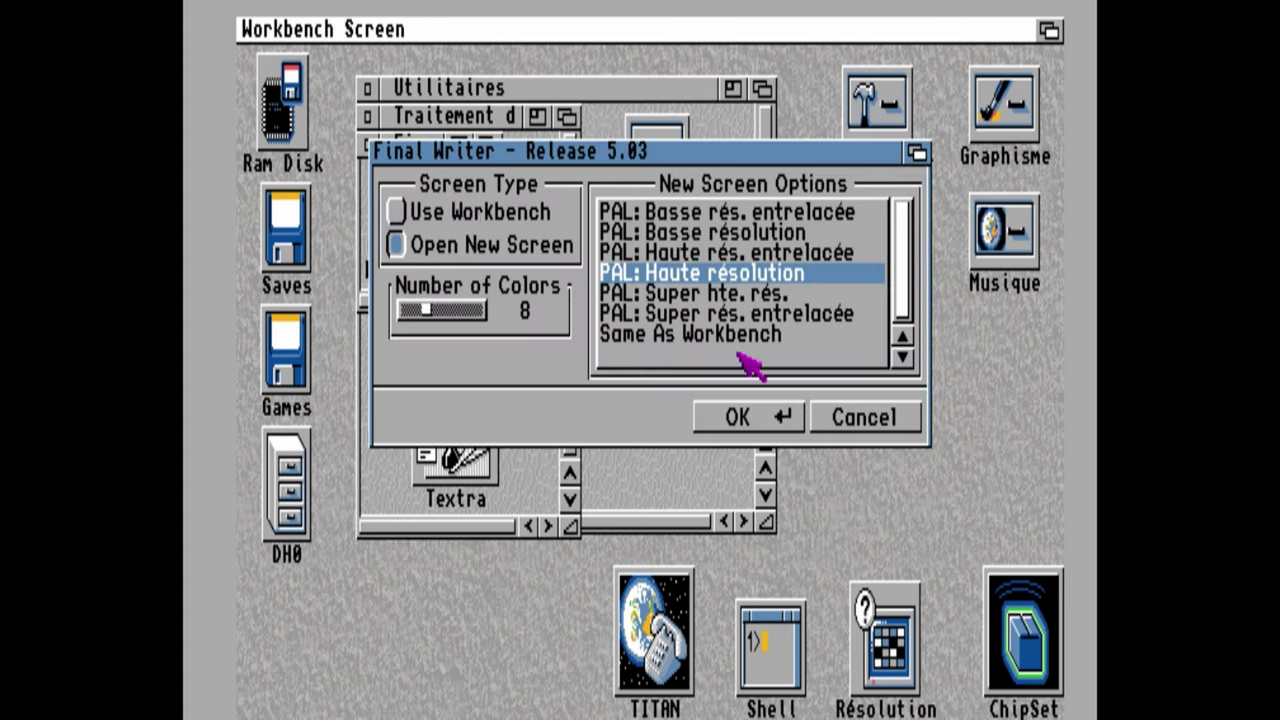
click(754, 410)
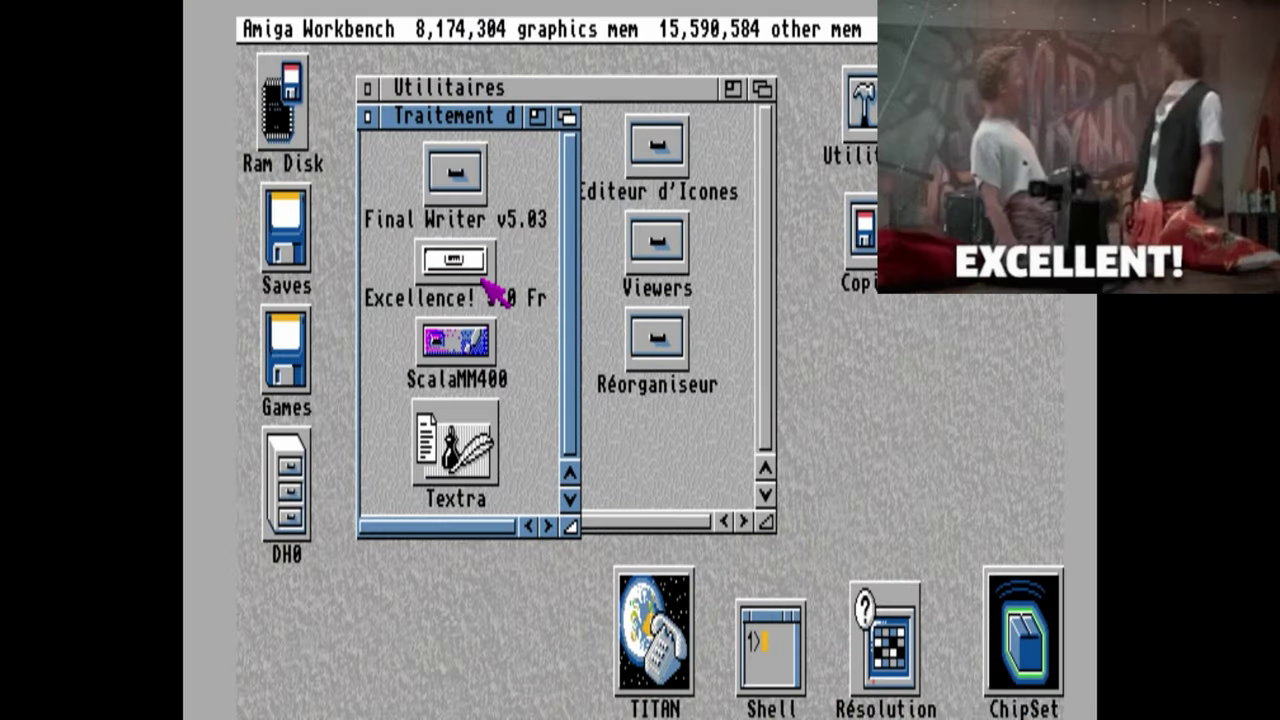
Step: Launch Excellence! 3.0 from the Traitement de Textes drawer and write a test line ending in "a champ! chomp!"
double_click(497, 288)
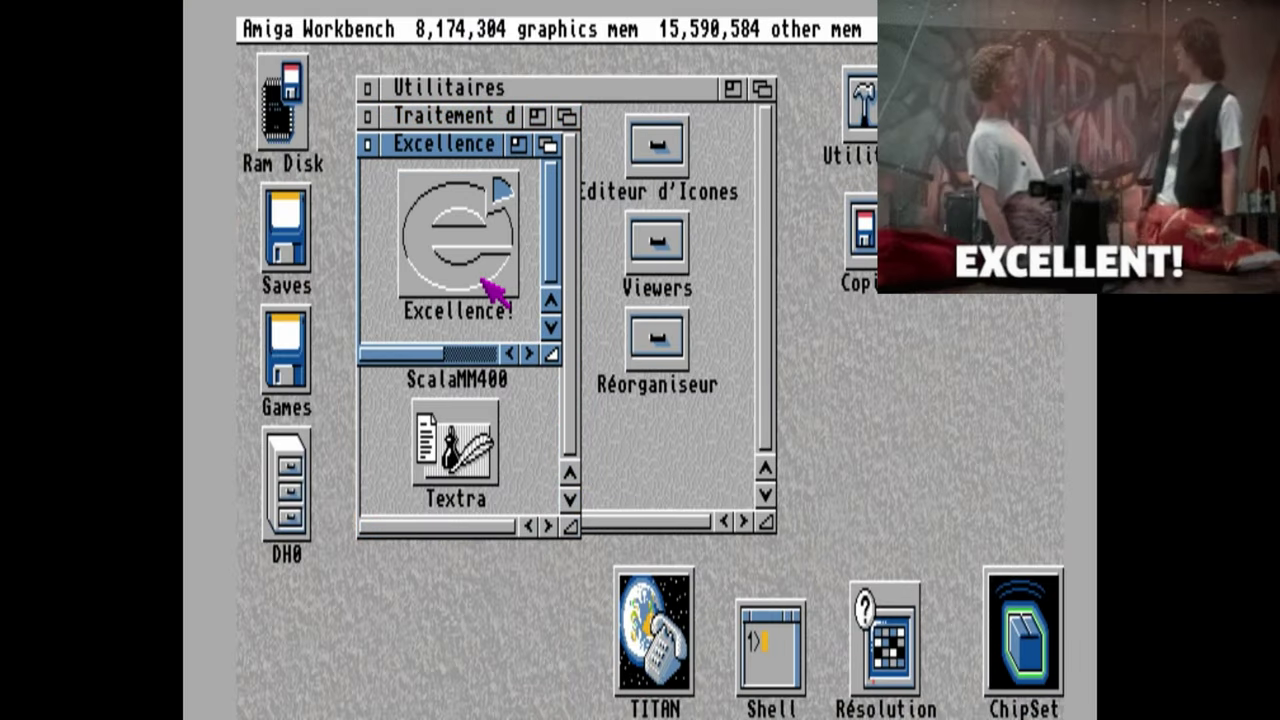
double_click(495, 290)
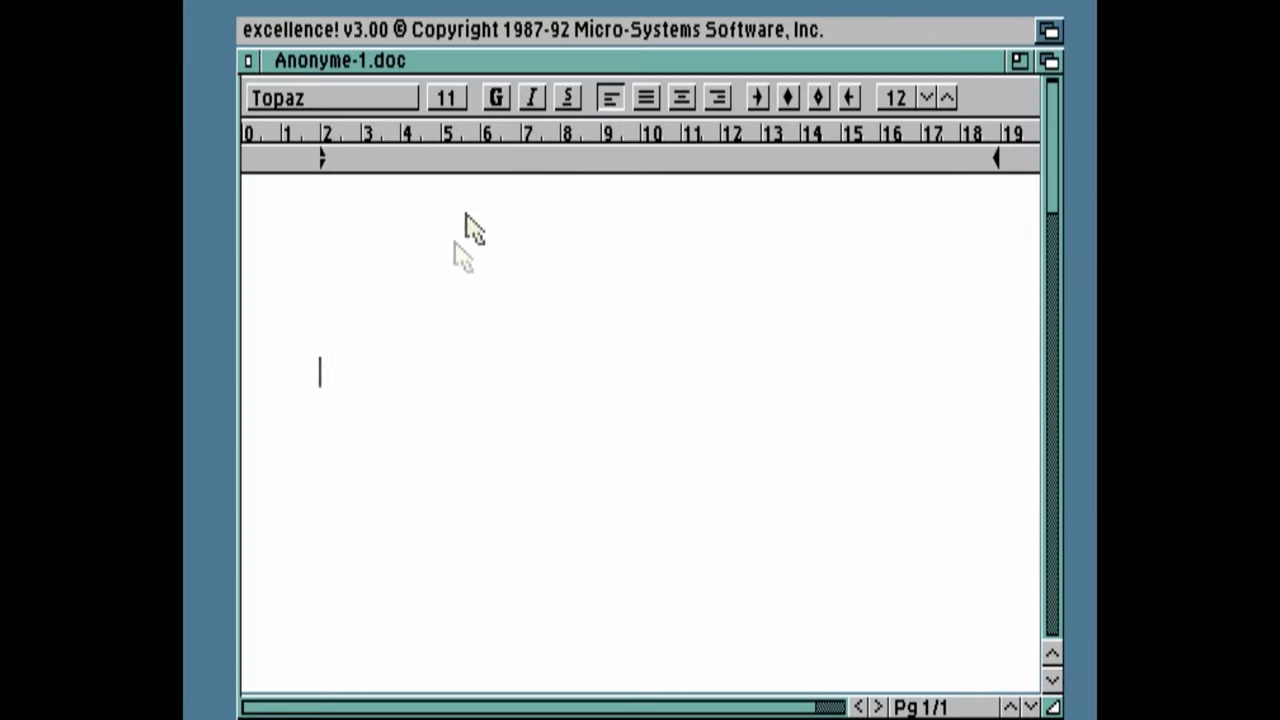
text(e)
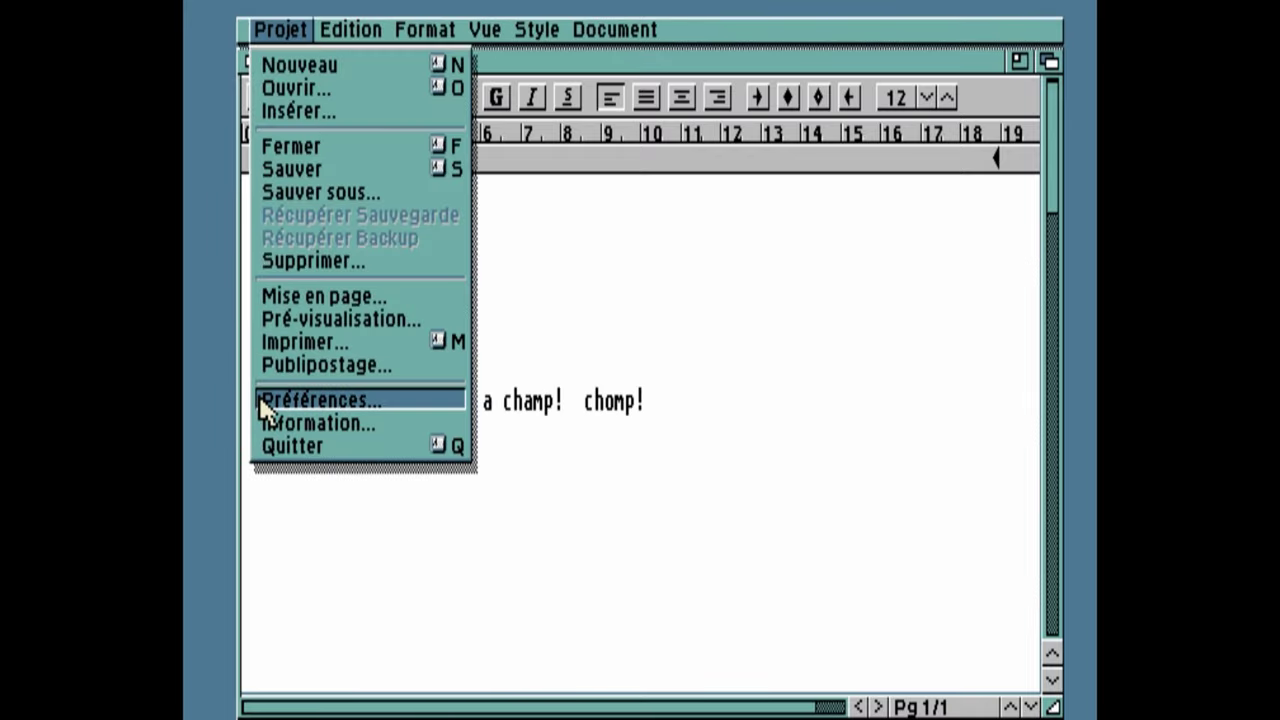
Step: Set the Excellence! language preference to Anglais and save the preferences
click(278, 402)
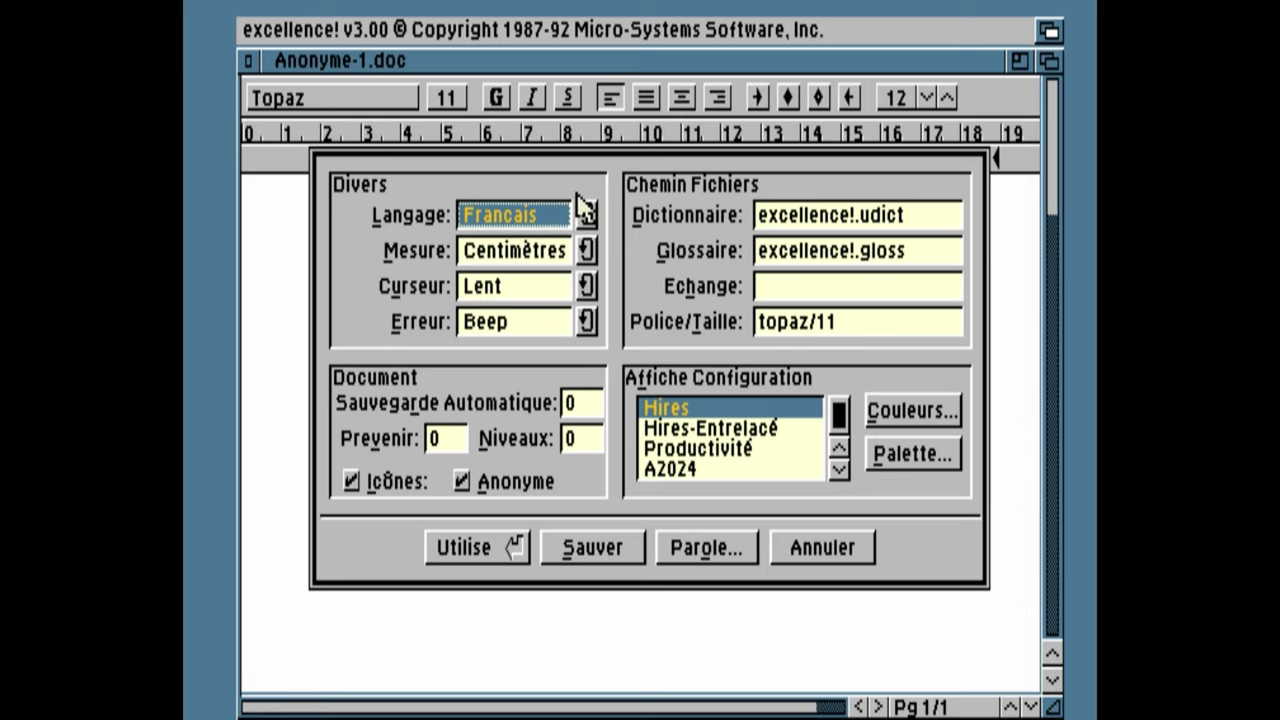
click(587, 215)
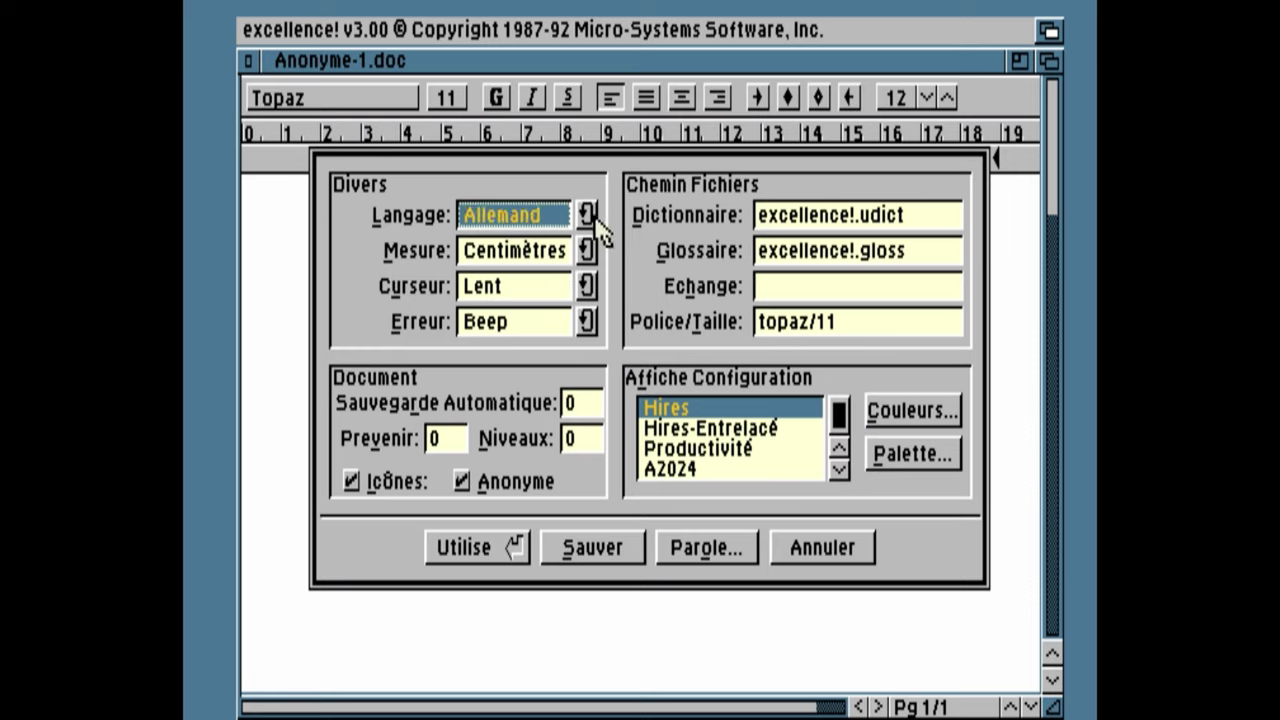
click(587, 215)
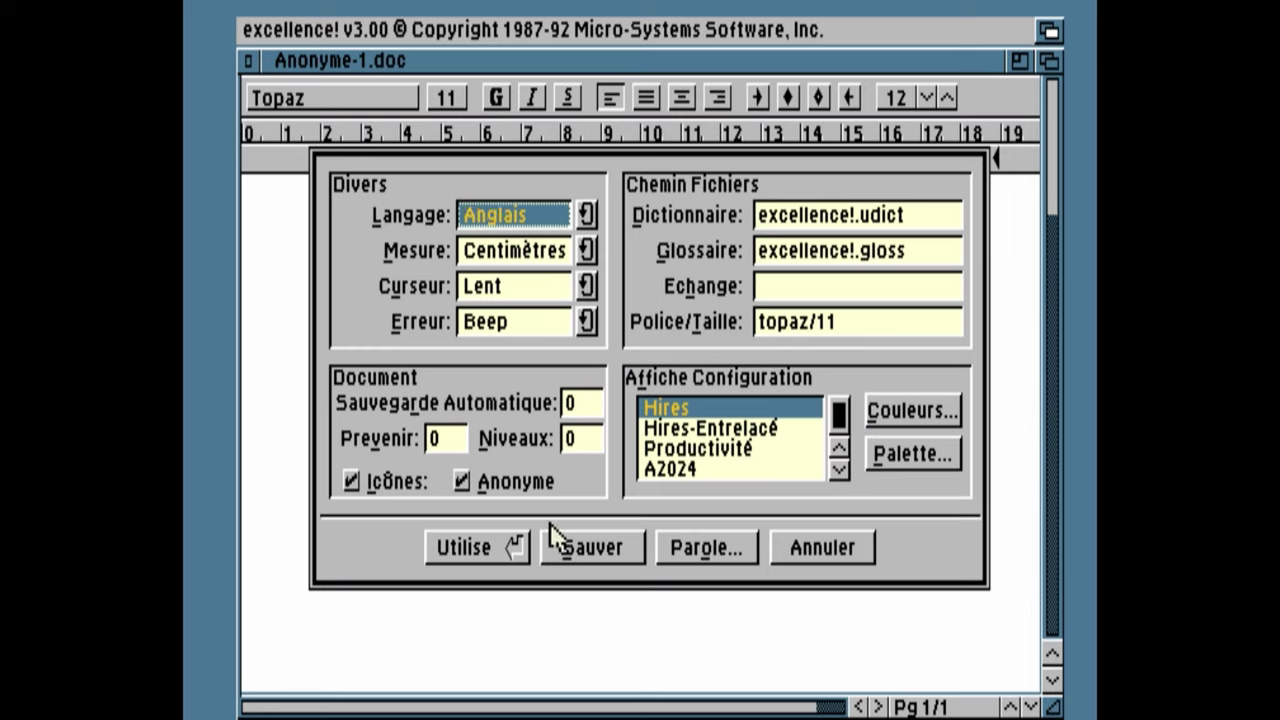
click(590, 547)
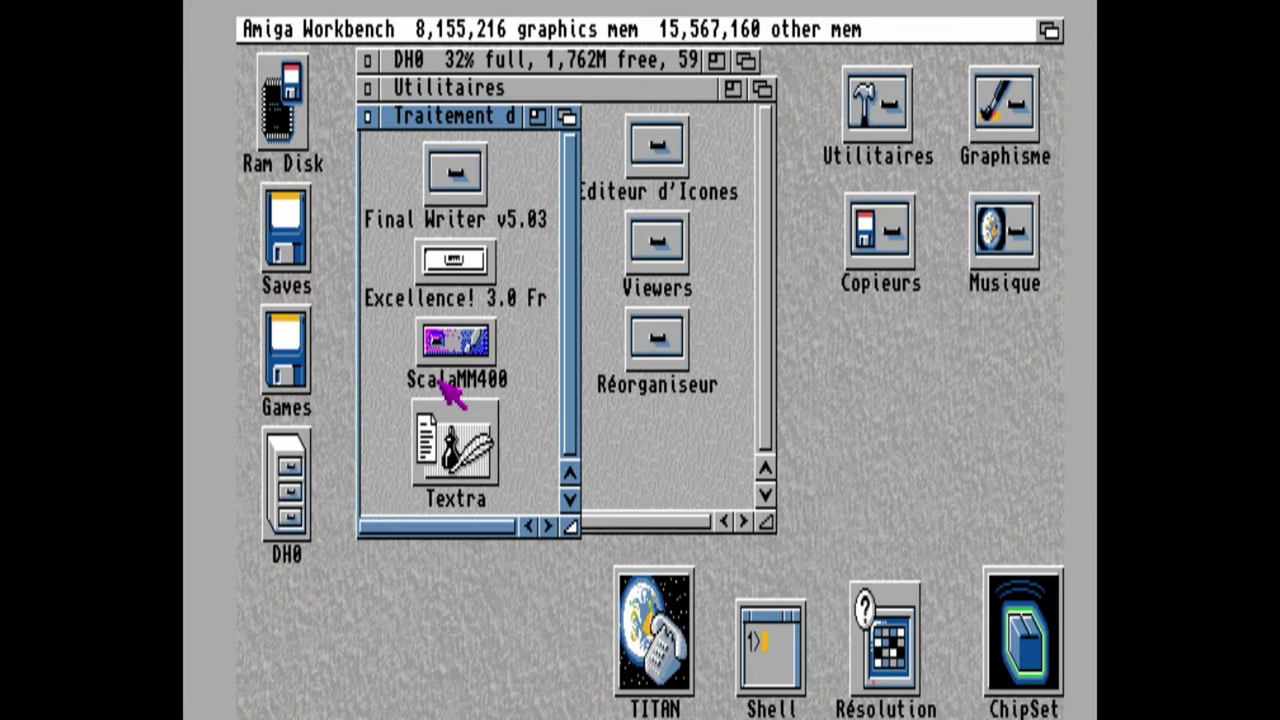
Step: Launch ScalaMM from the ScalaMM400 drawer, show the script pages as thumbnails, and open the first page
double_click(442, 366)
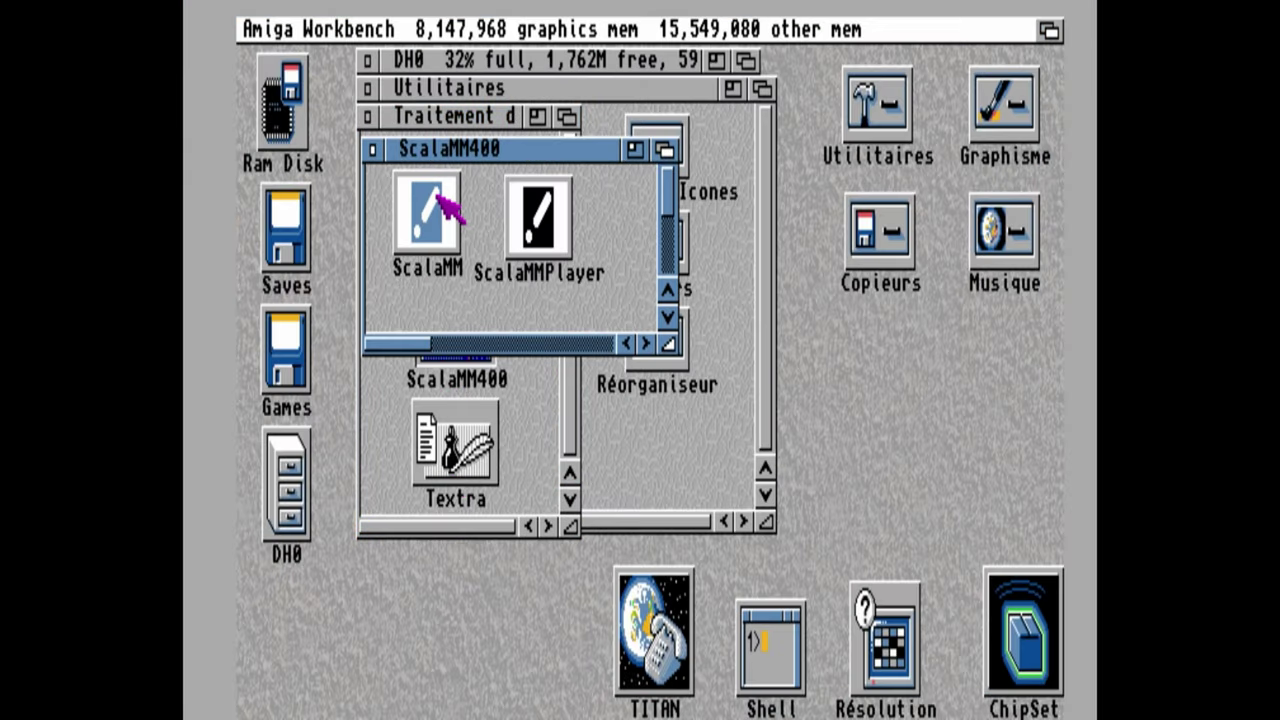
click(447, 205)
double_click(447, 205)
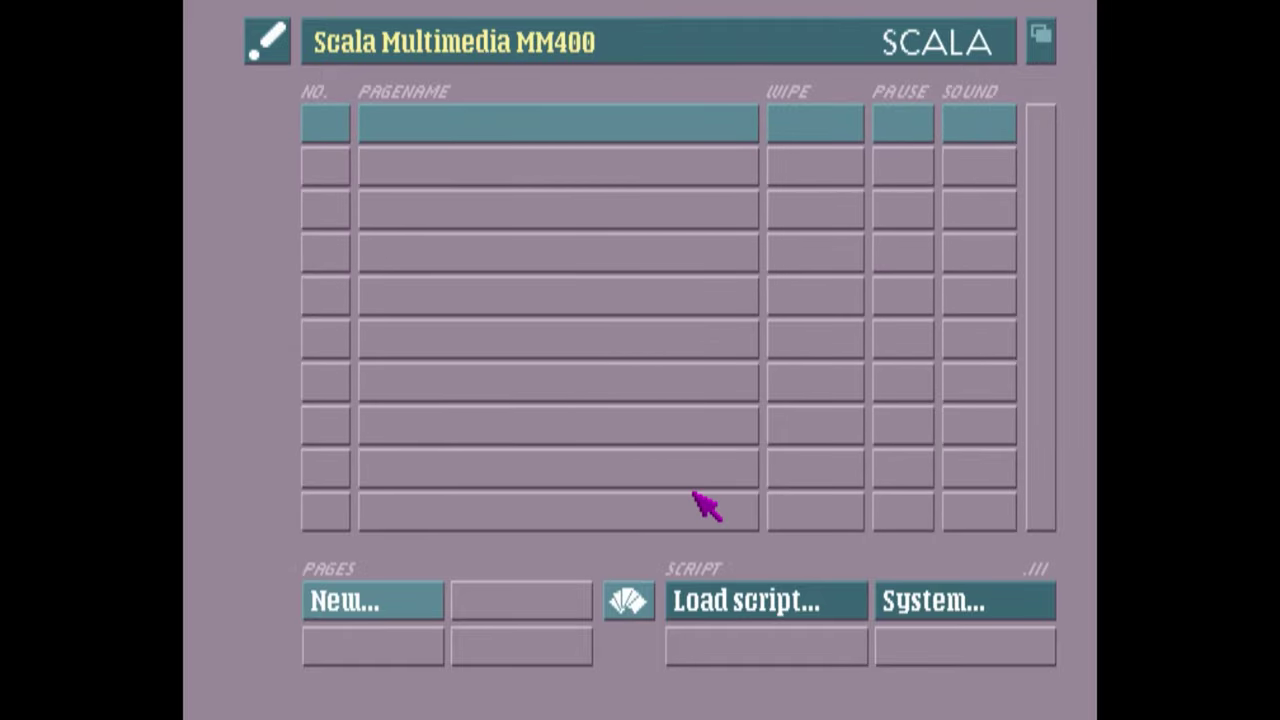
click(632, 600)
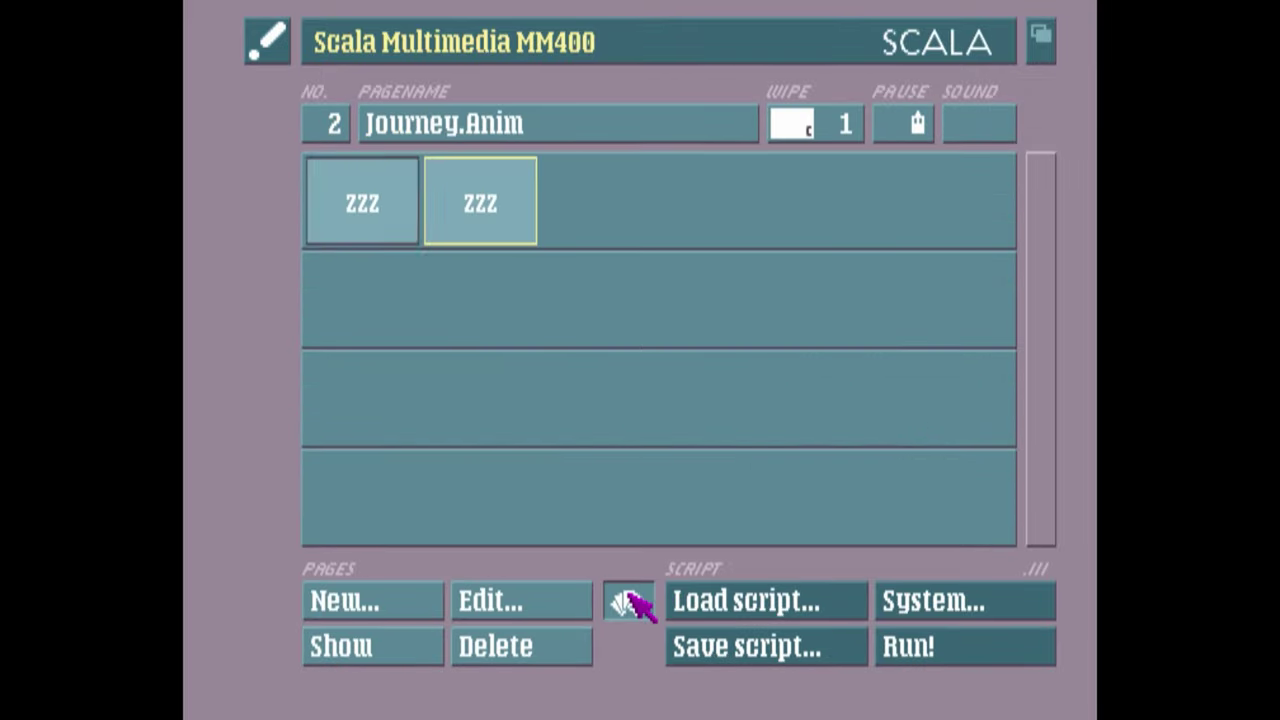
double_click(395, 180)
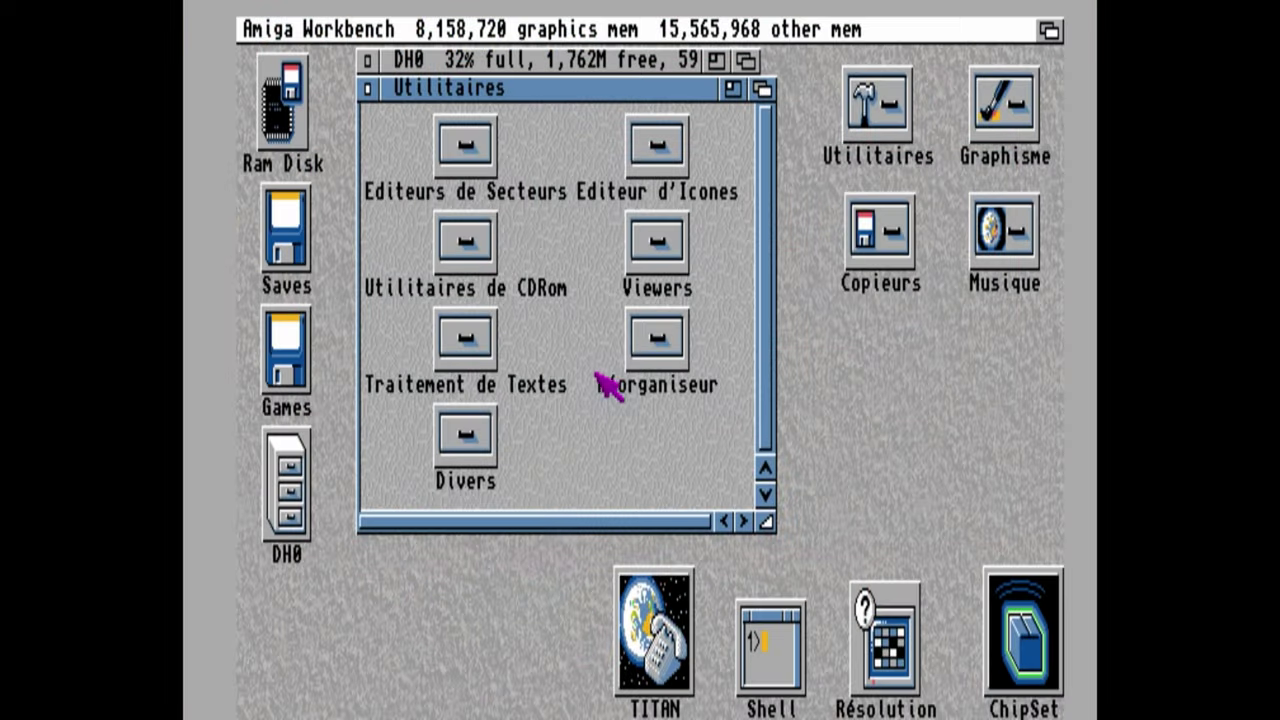
Step: Launch SysInfo from the Divers drawer and run its speed comparison
double_click(493, 458)
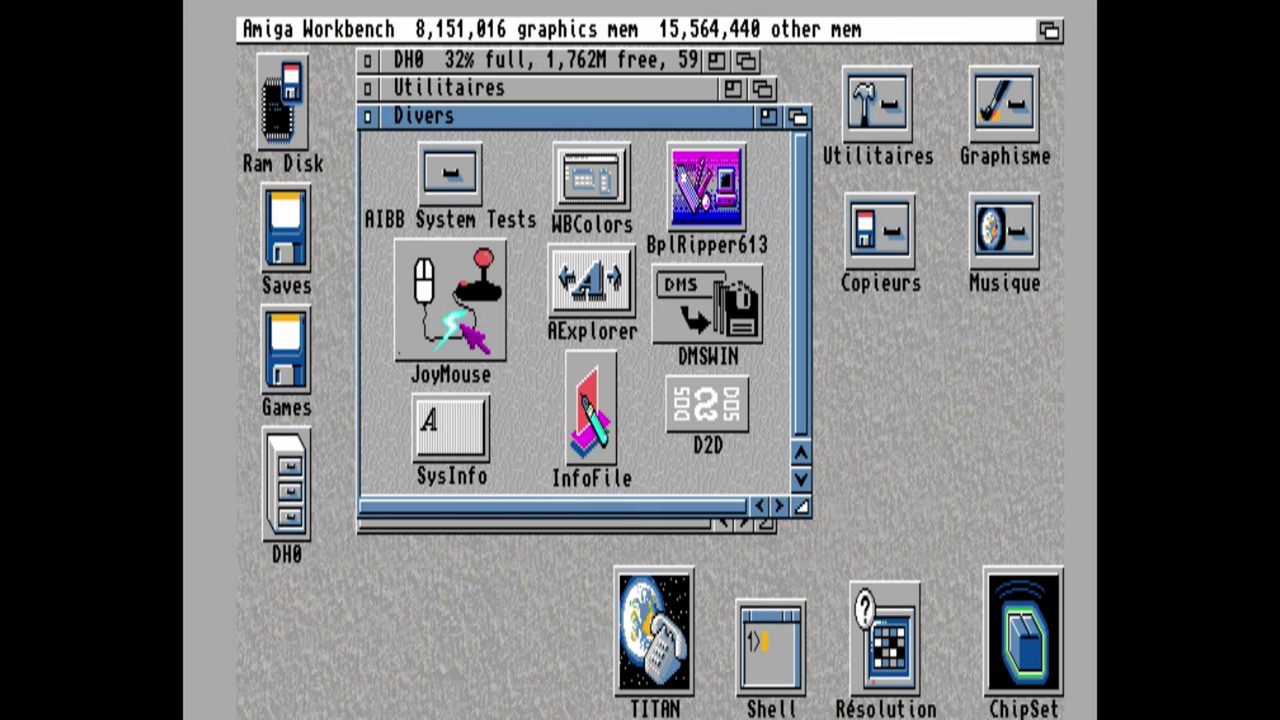
double_click(486, 444)
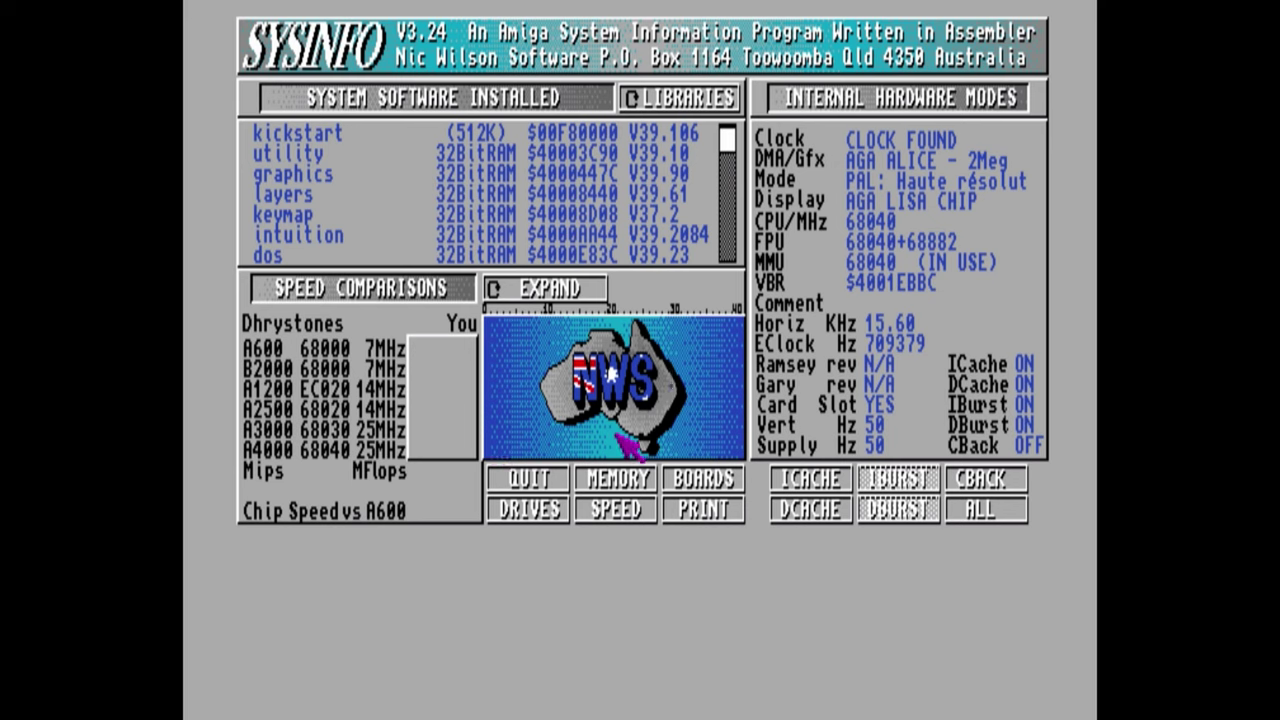
click(644, 514)
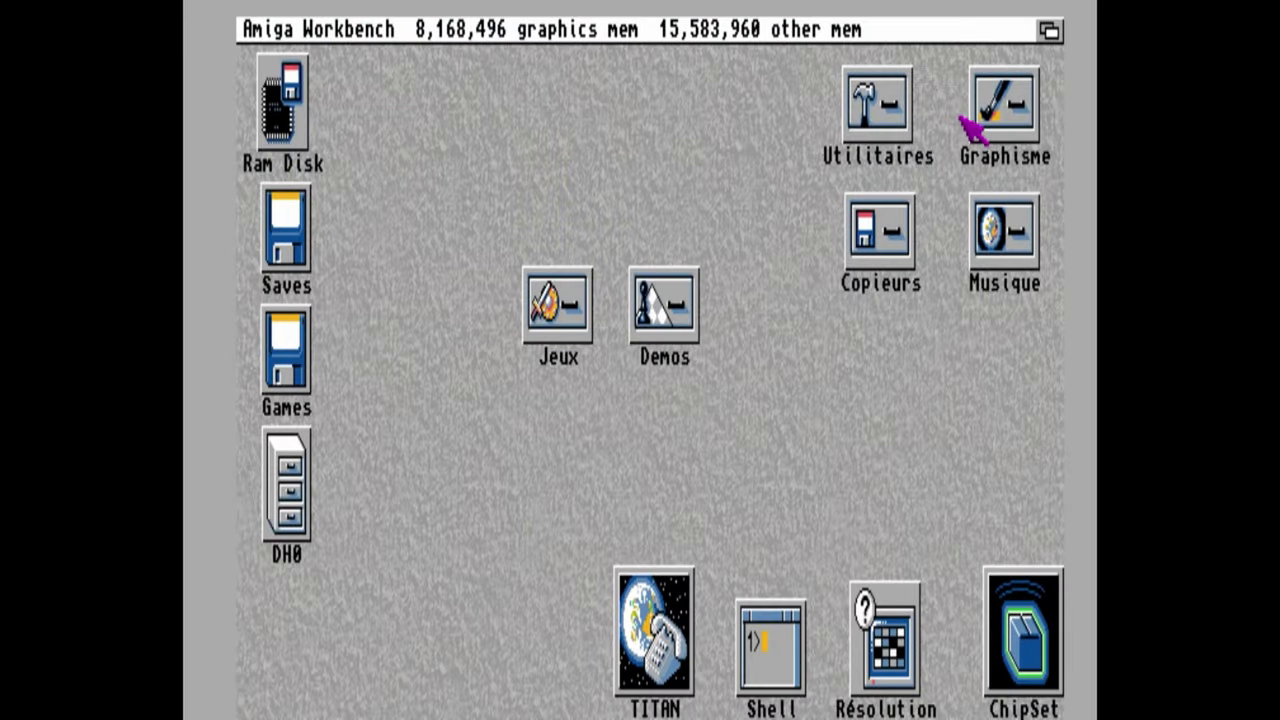
Step: Launch DPaint V AGA from the Graphisme drawer and write "PANDORY WAS HE" in black text on the sky of the landscape picture
double_click(990, 125)
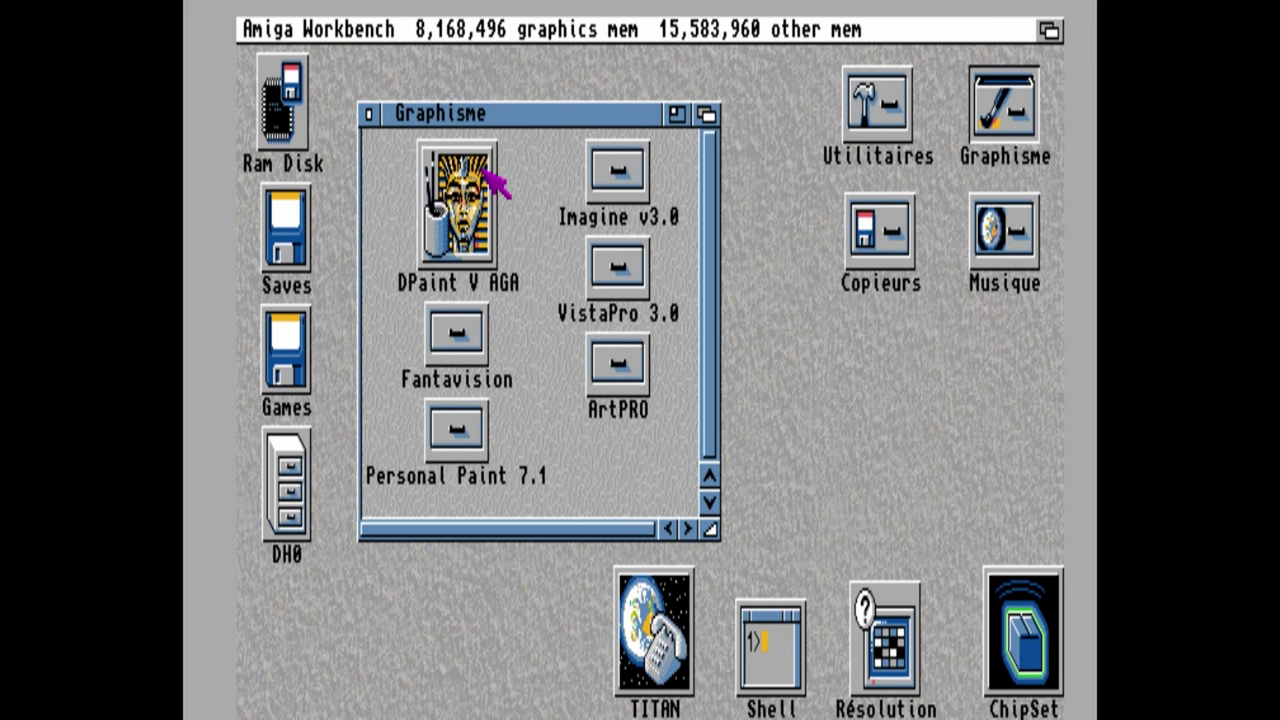
double_click(484, 172)
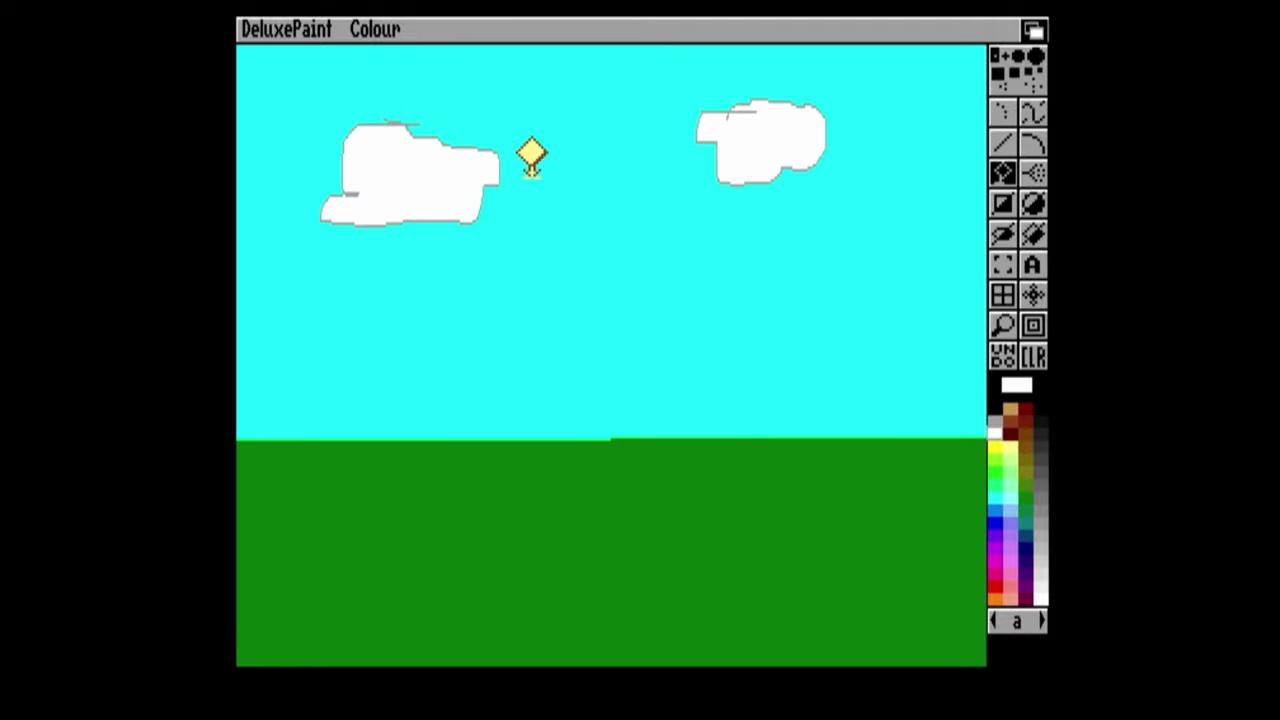
click(1035, 262)
click(563, 336)
text(PANDORY)
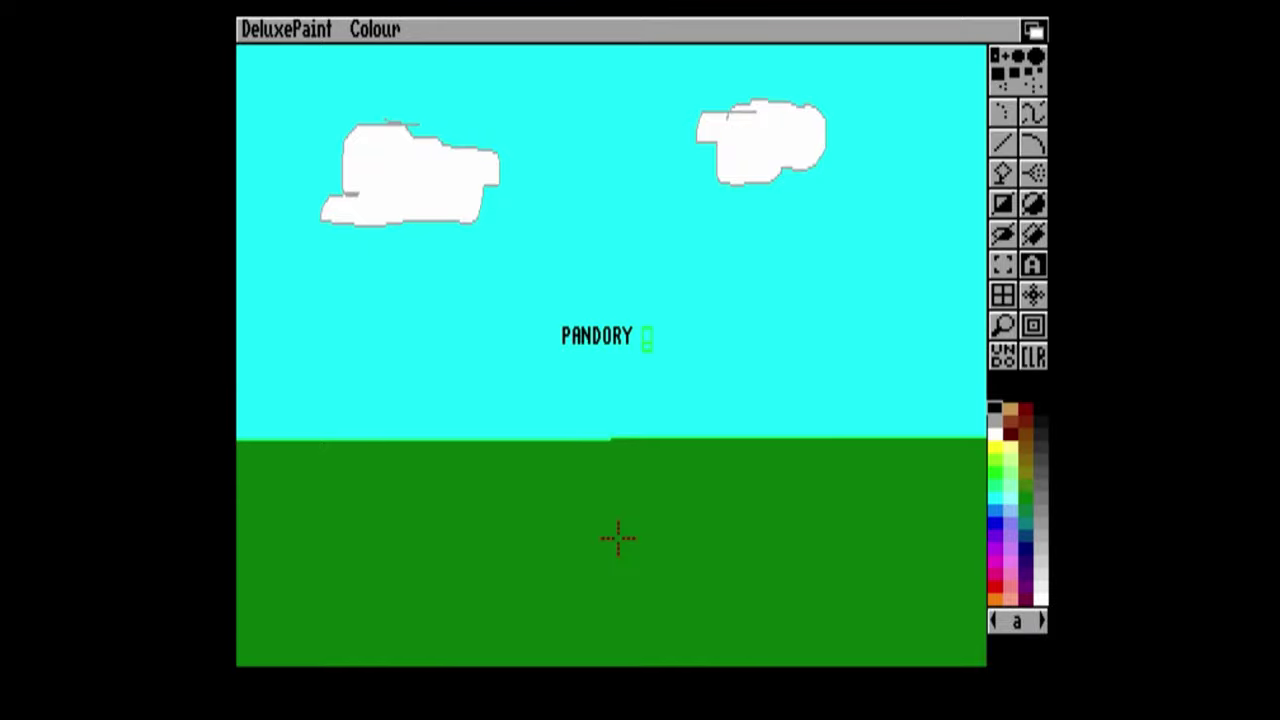
text( WAS HE)
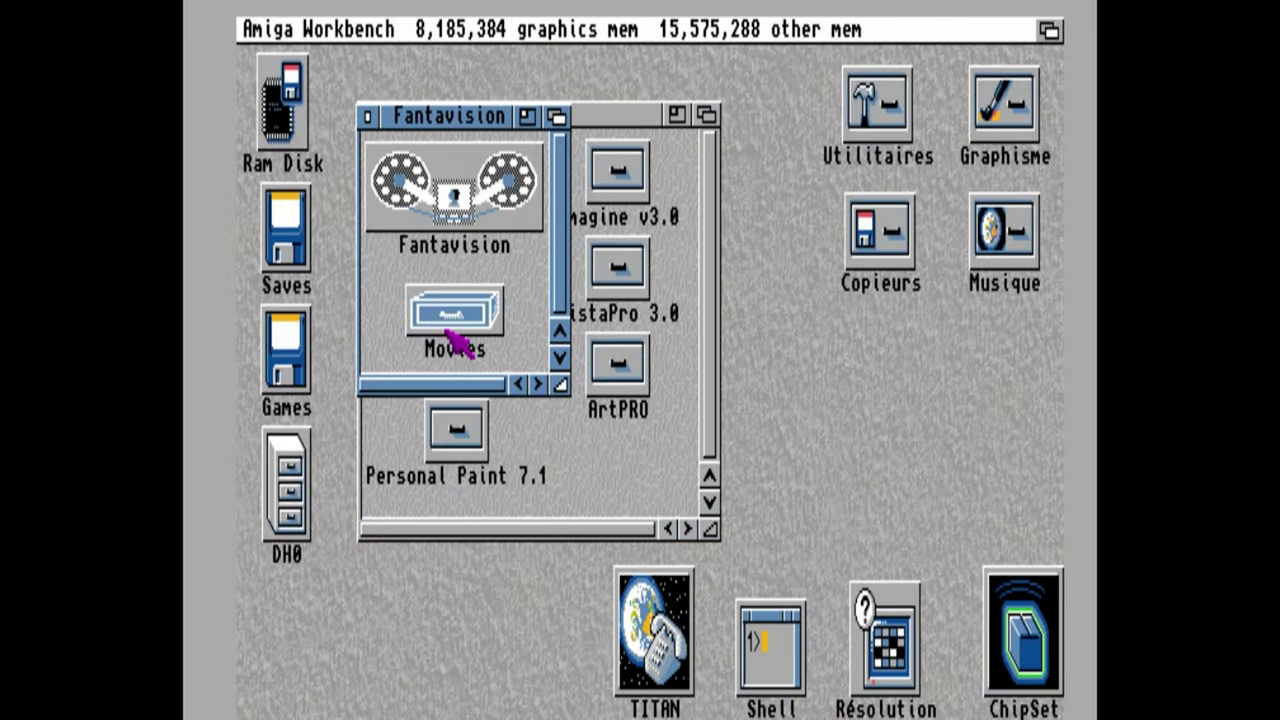
Step: Launch Fantavision and Imagine v3.0 from their drawers in Graphisme
double_click(448, 190)
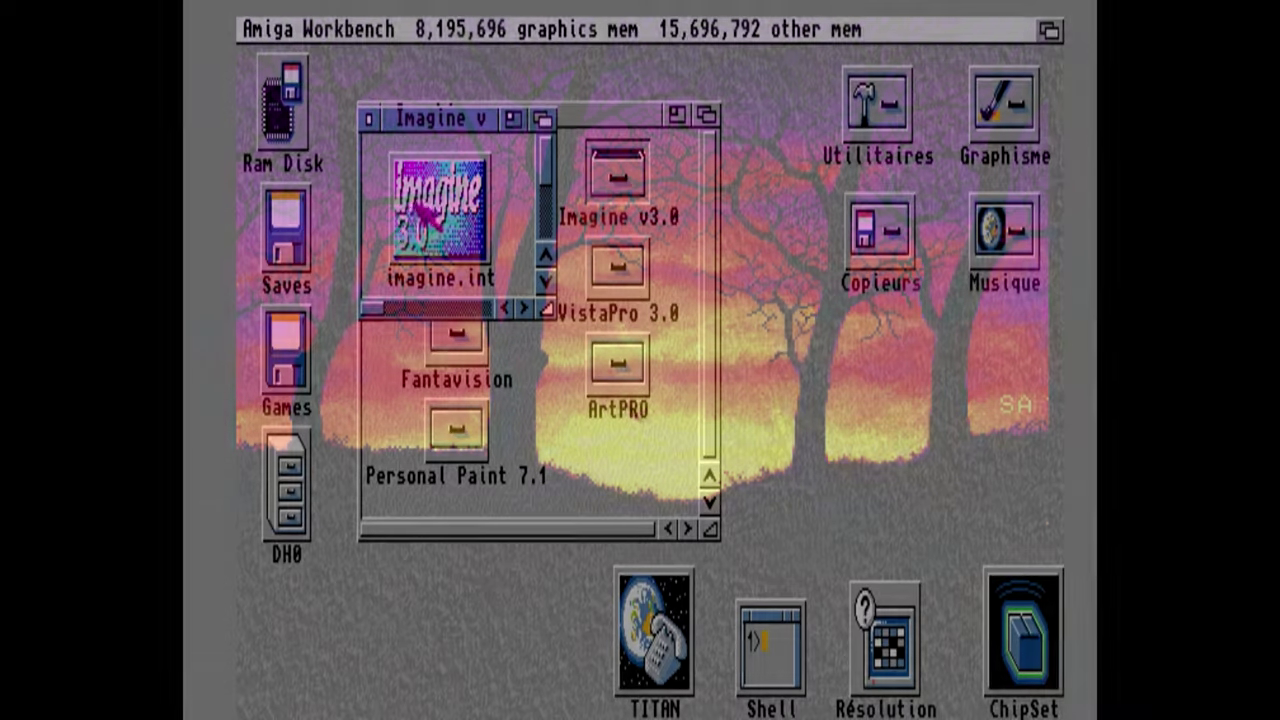
double_click(432, 210)
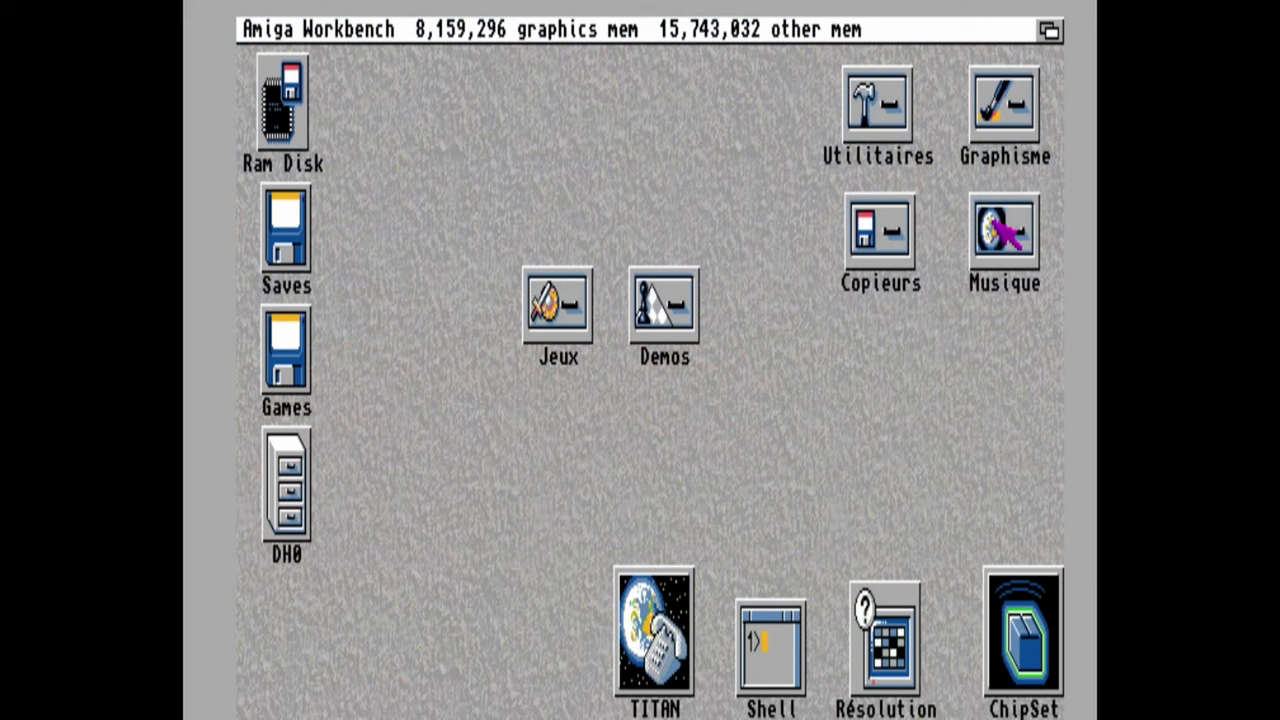
Step: Set X-COPY Pro 93 from the Copieurs drawer to DOSCOPY+ mode, and launch File-Master 2.2 from the same drawer
double_click(868, 238)
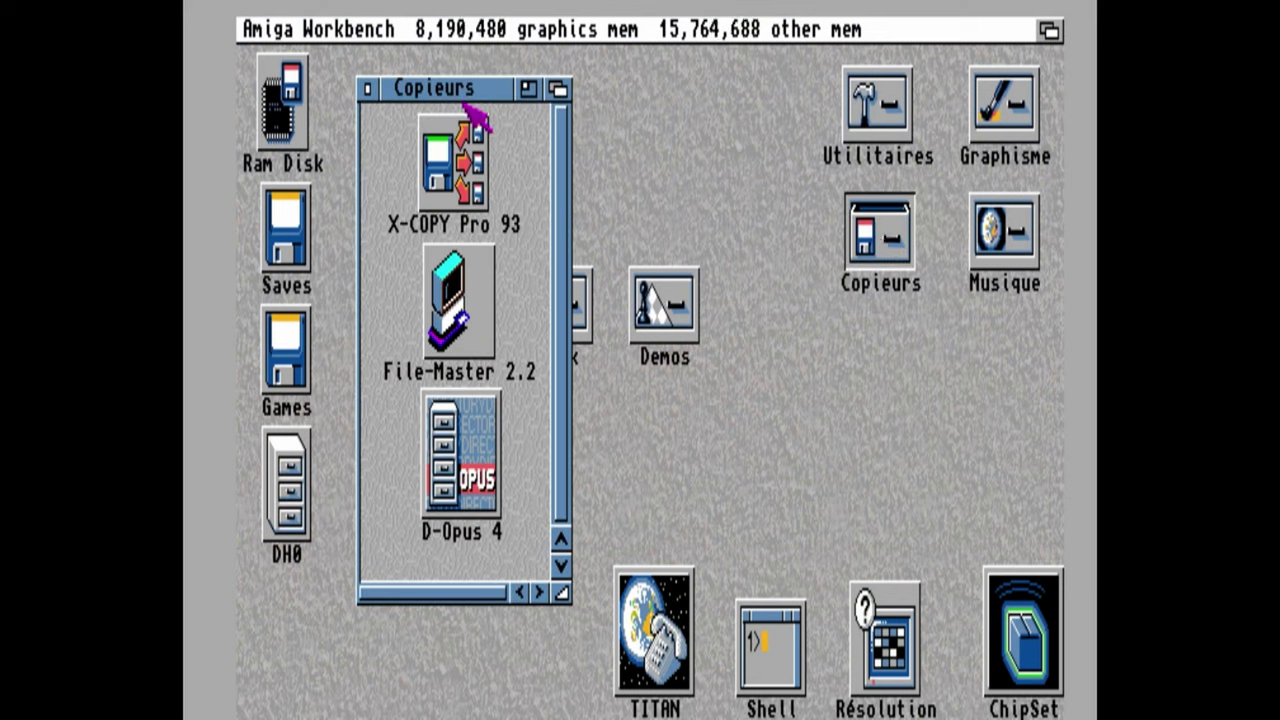
double_click(463, 145)
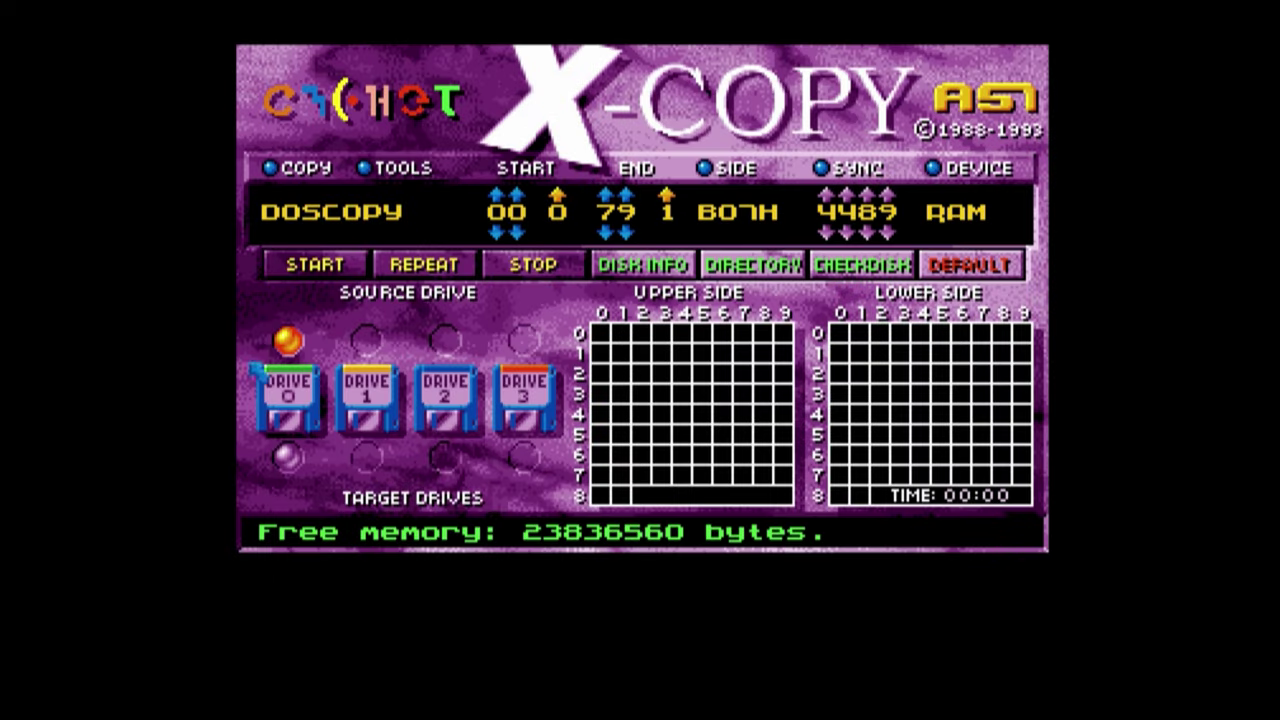
click(268, 168)
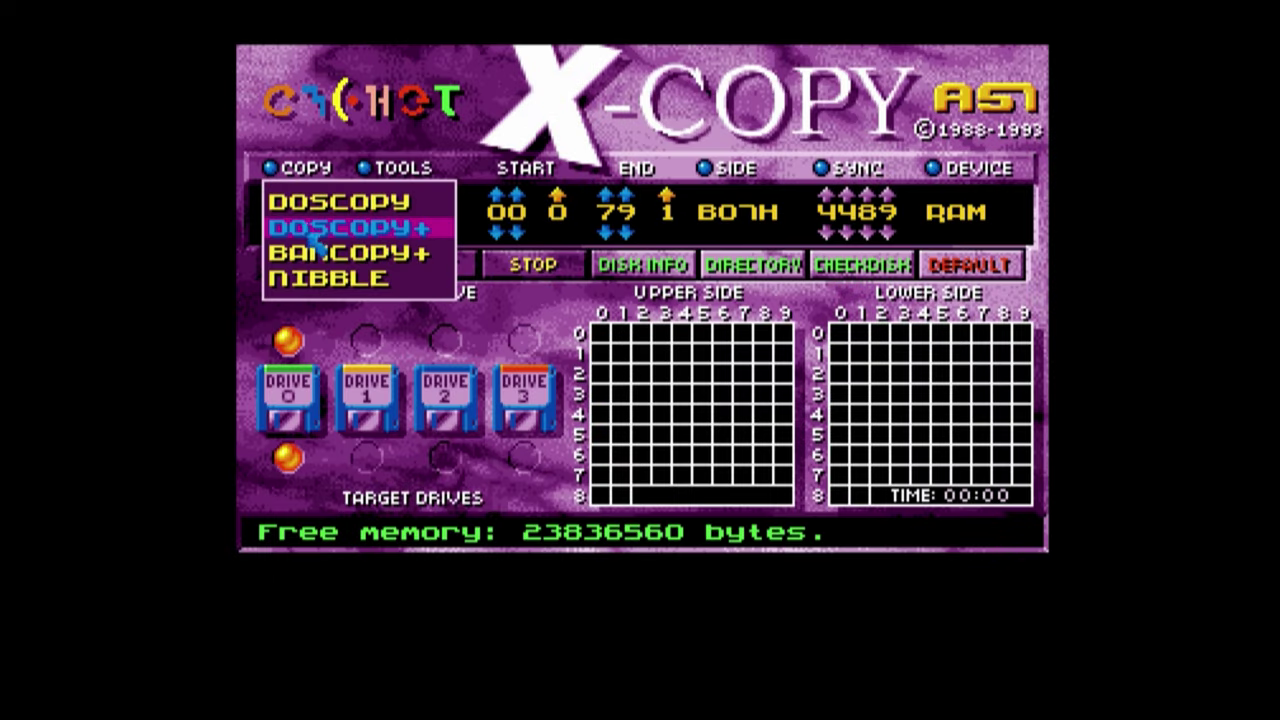
click(404, 228)
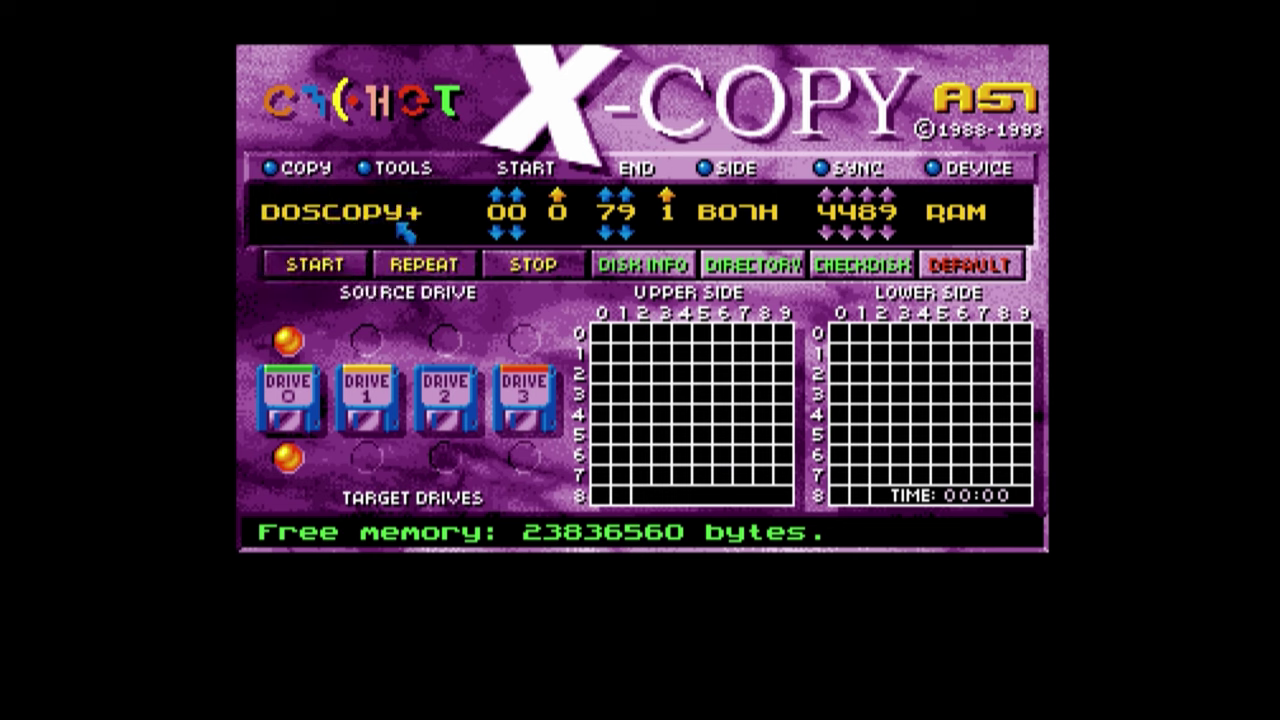
click(369, 170)
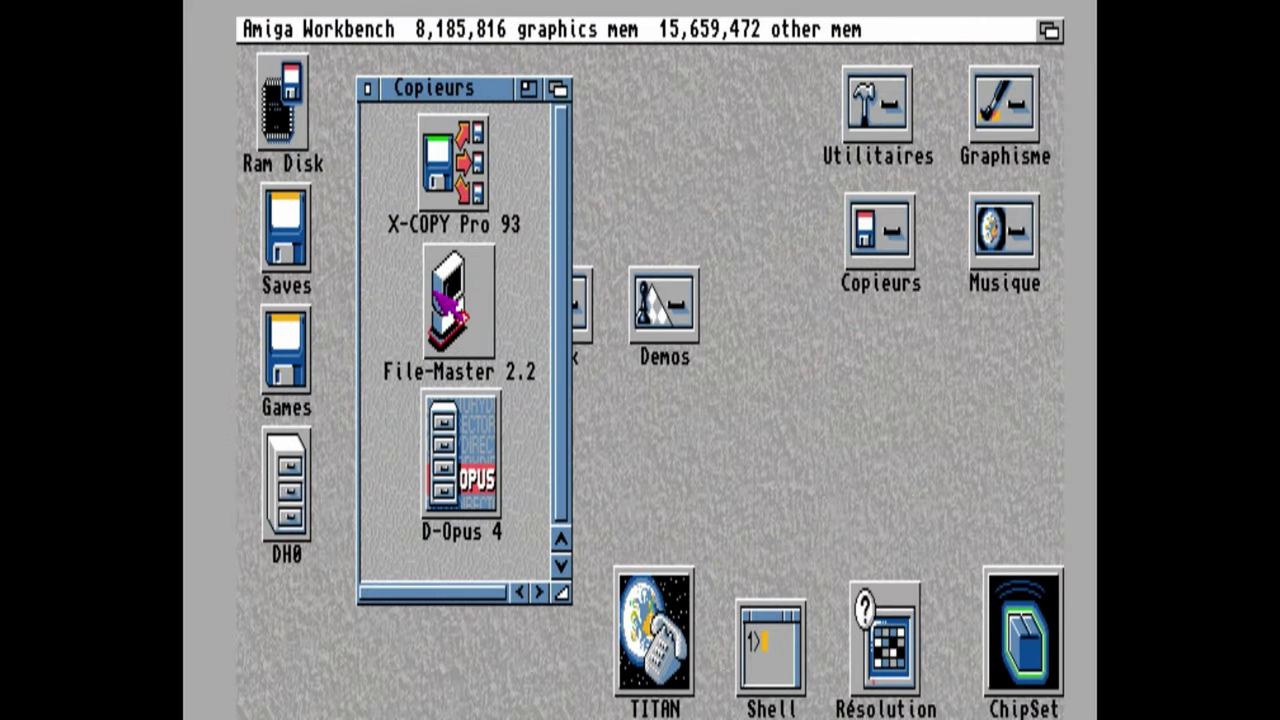
double_click(446, 301)
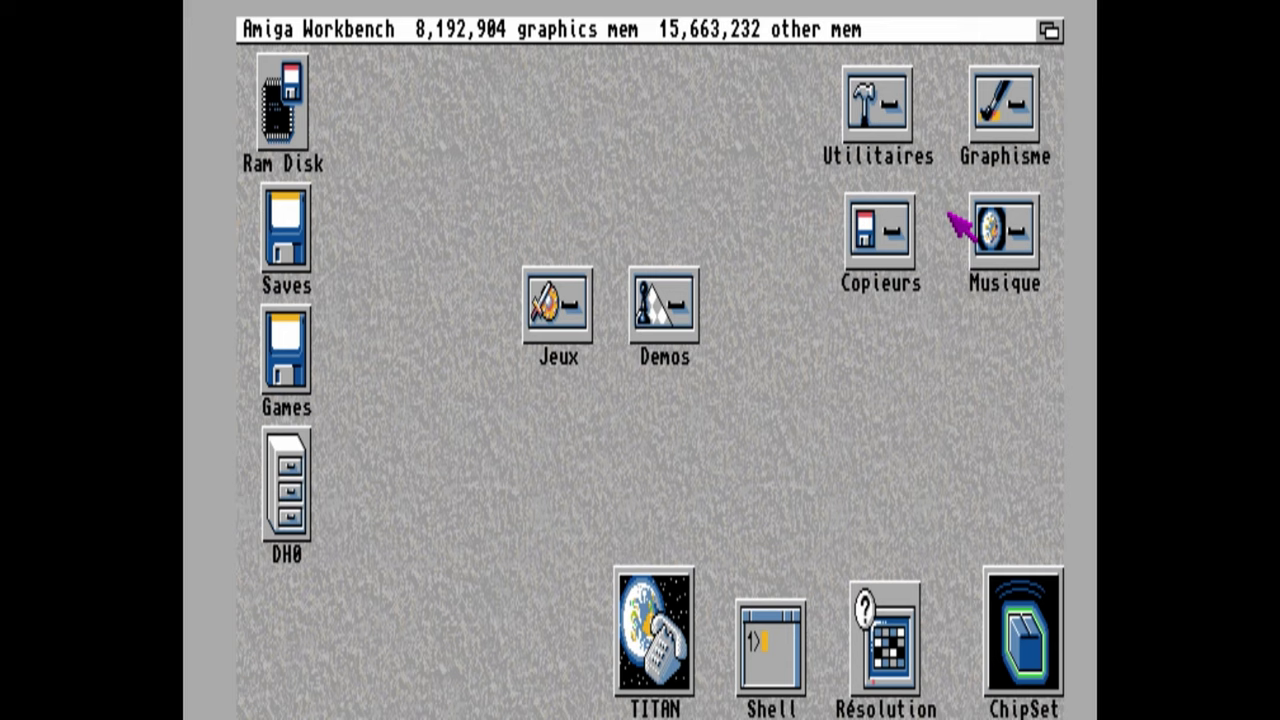
Step: Launch Protracker 4b2 from the Musique drawer and browse its module selector to the MUSIQUE directory inside SYS:LOGICIELS
double_click(990, 225)
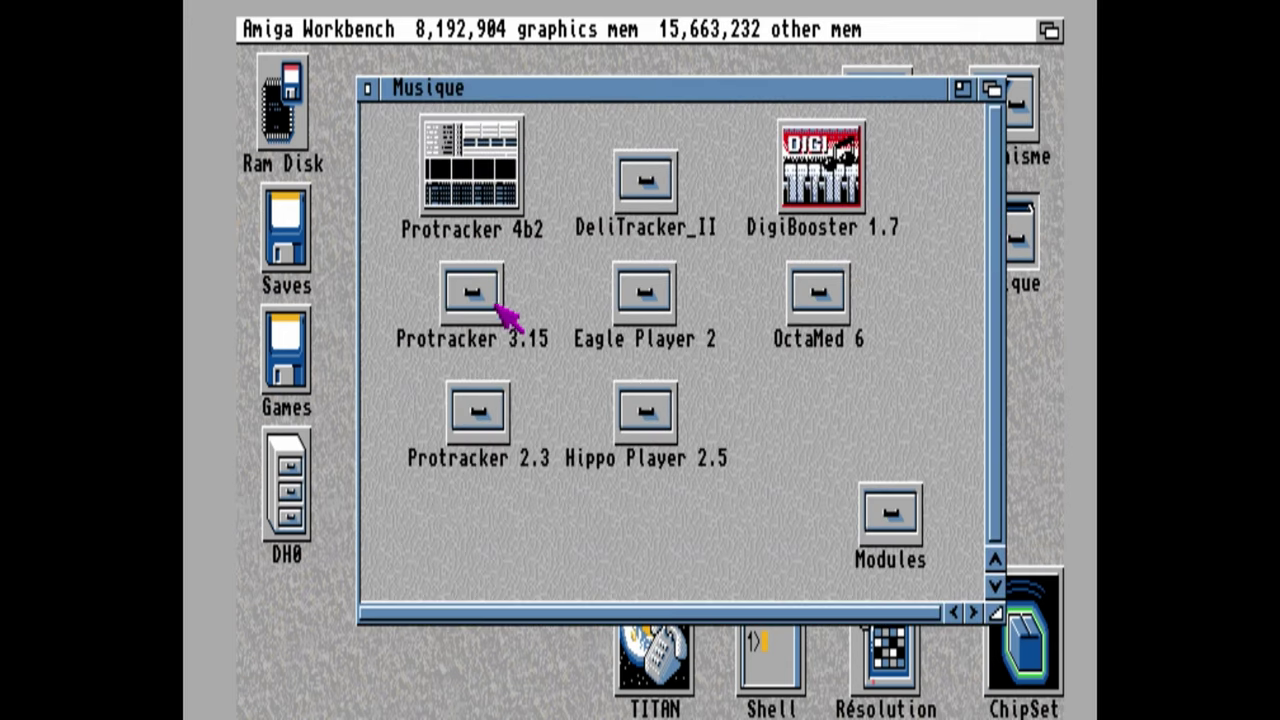
double_click(523, 160)
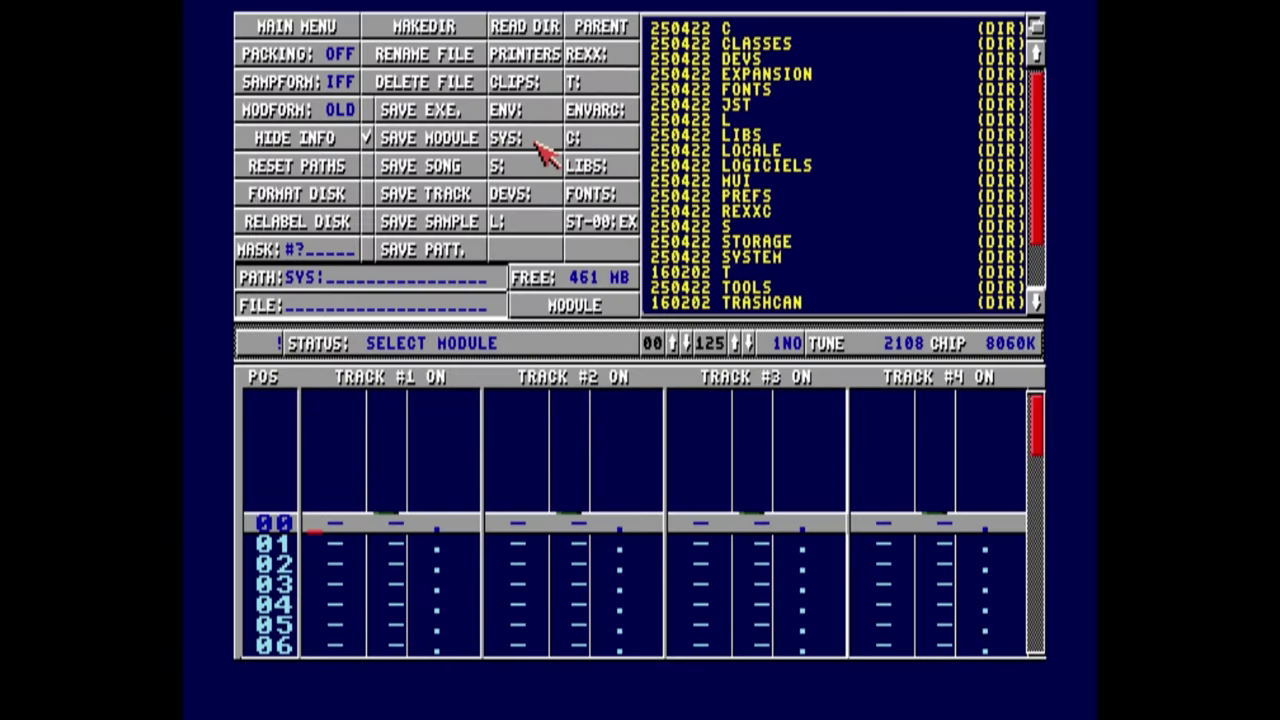
click(745, 150)
click(774, 166)
click(772, 168)
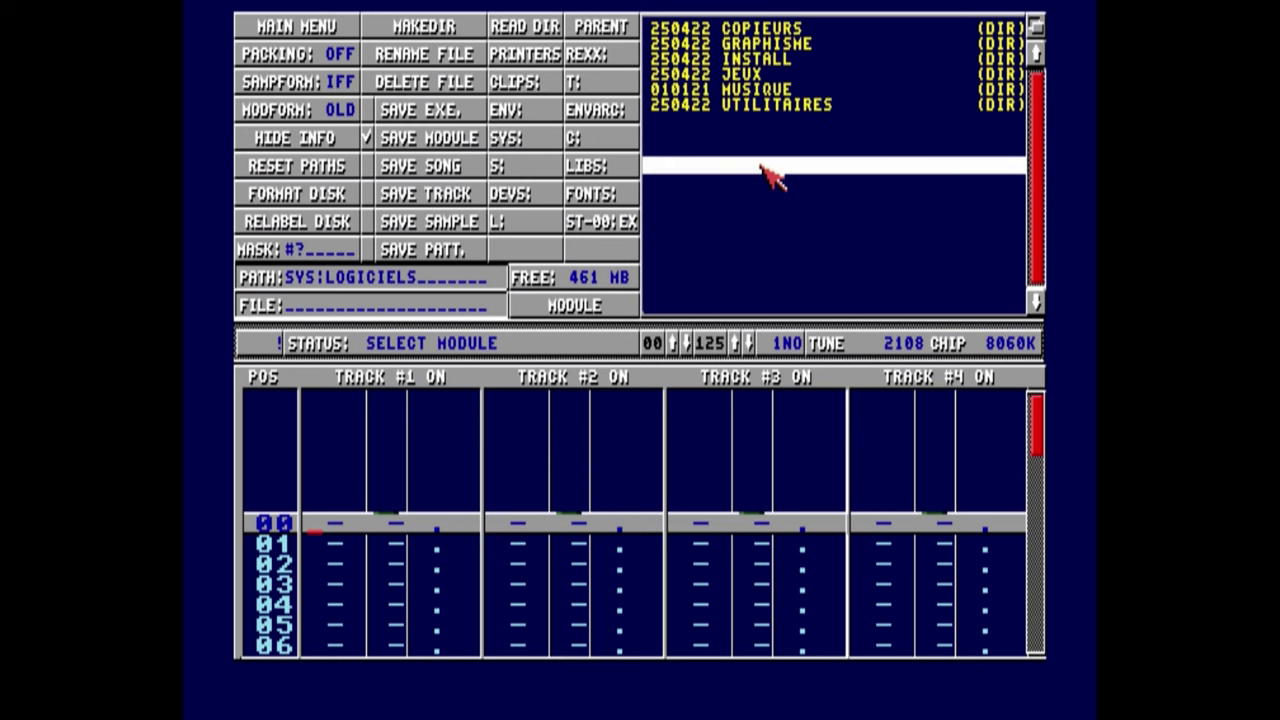
click(797, 90)
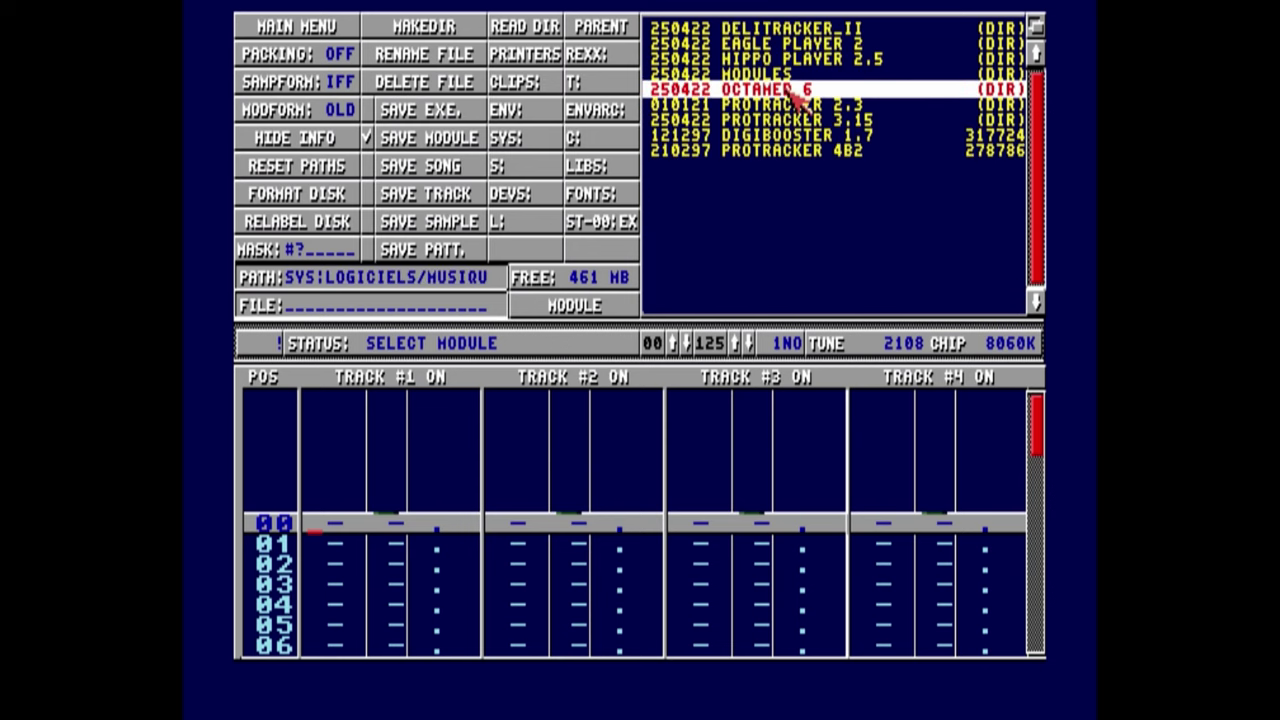
Step: Open the MODULES directory in Protracker and load a module from its subdirectories
click(800, 44)
click(777, 90)
click(785, 104)
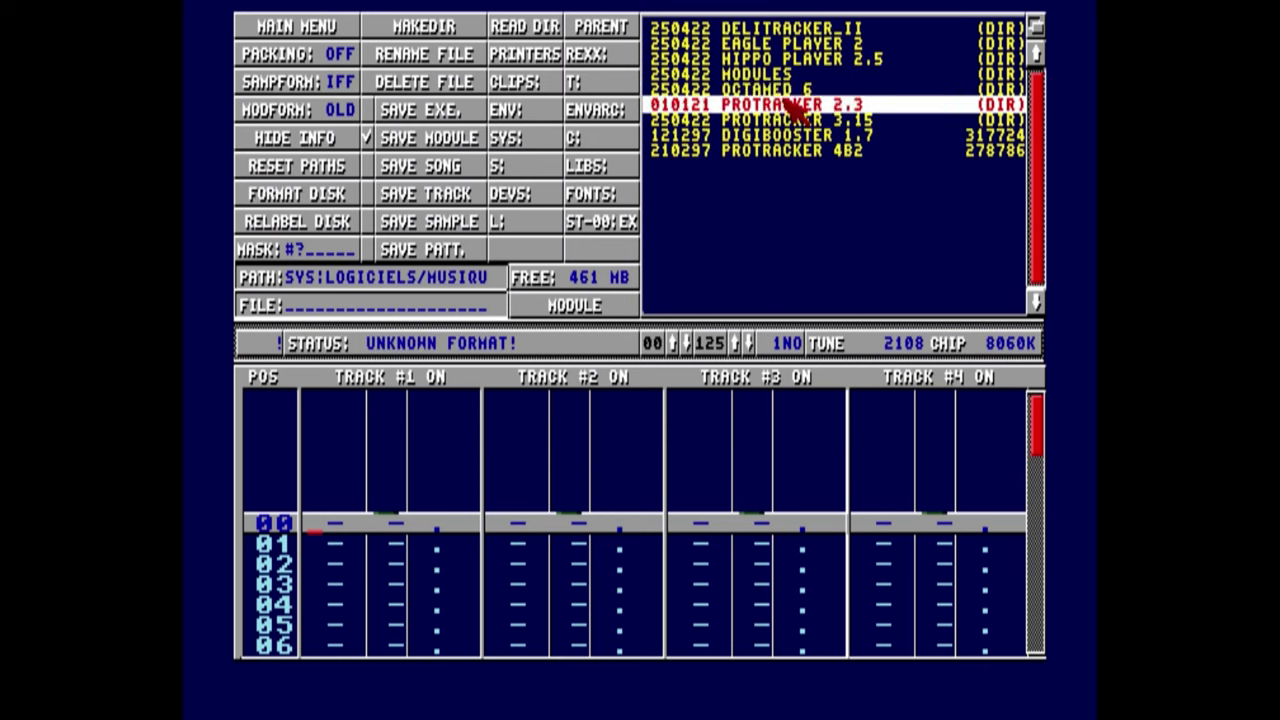
click(795, 74)
click(795, 78)
click(757, 59)
click(745, 60)
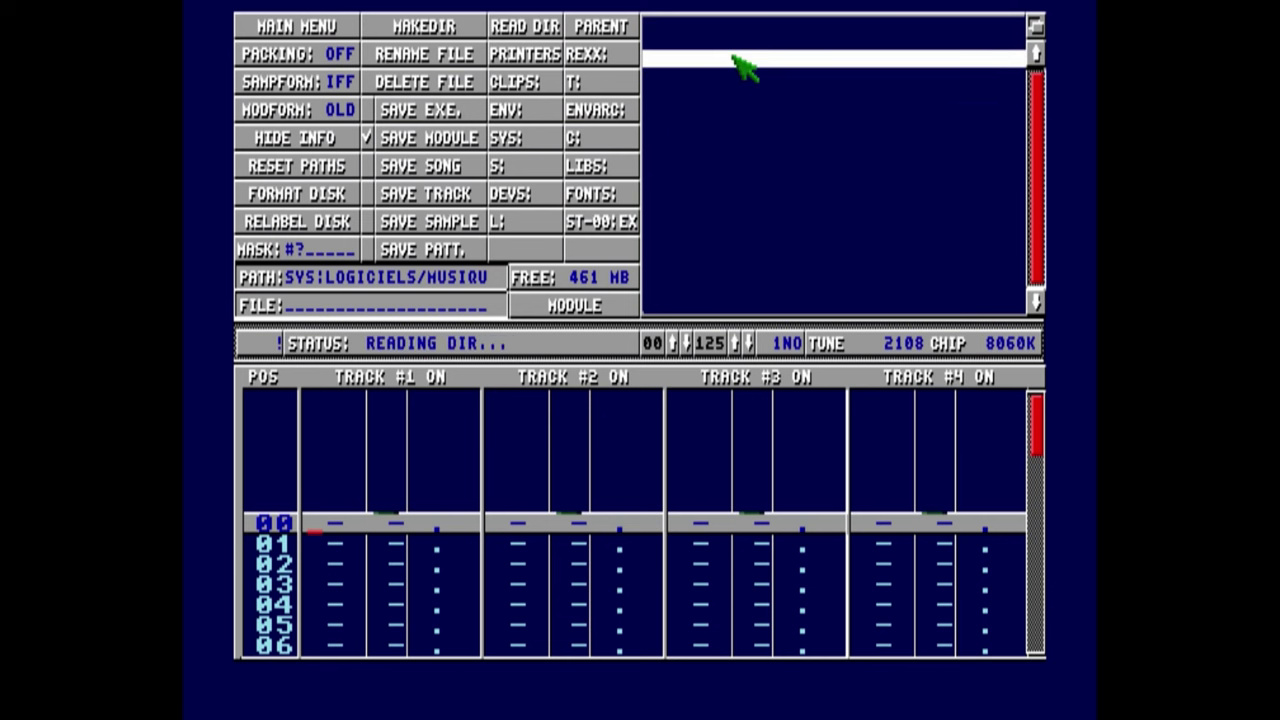
click(745, 90)
click(752, 119)
click(780, 150)
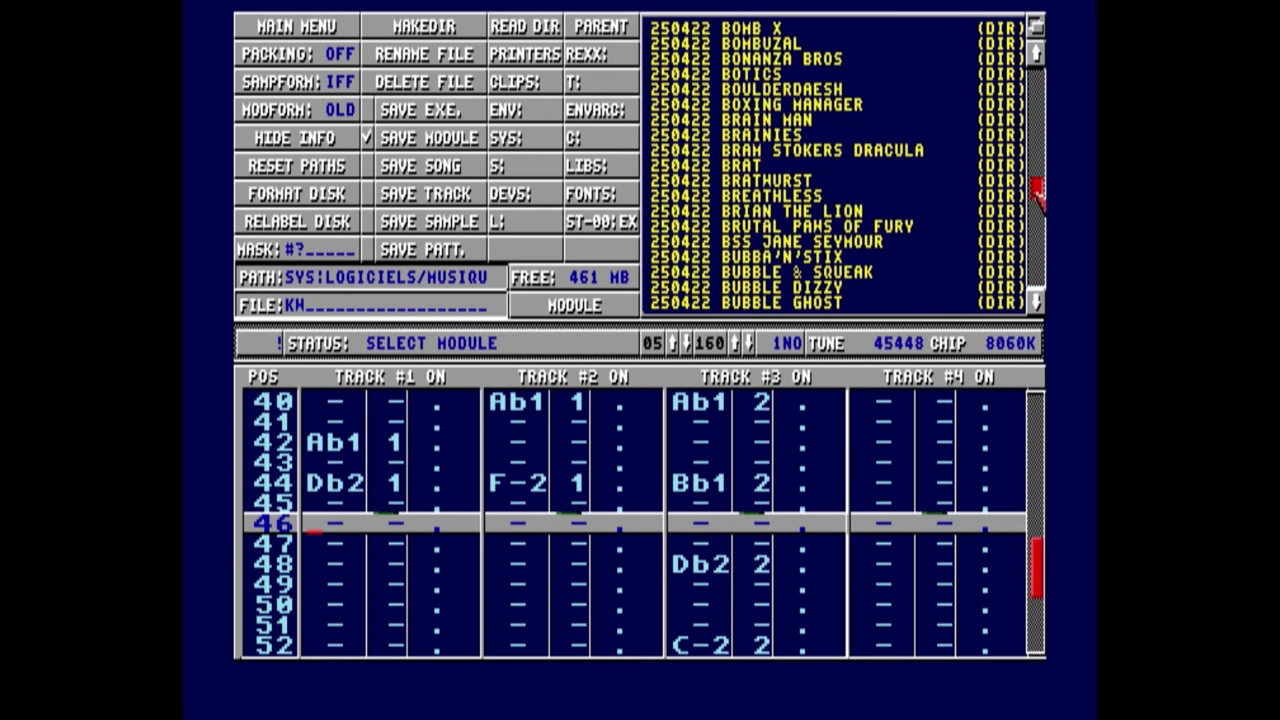
Step: Find the Chuck Rock directory in the list of game modules and load CHUCKROCK_TITLE
drag(1037, 195, 1038, 230)
click(906, 227)
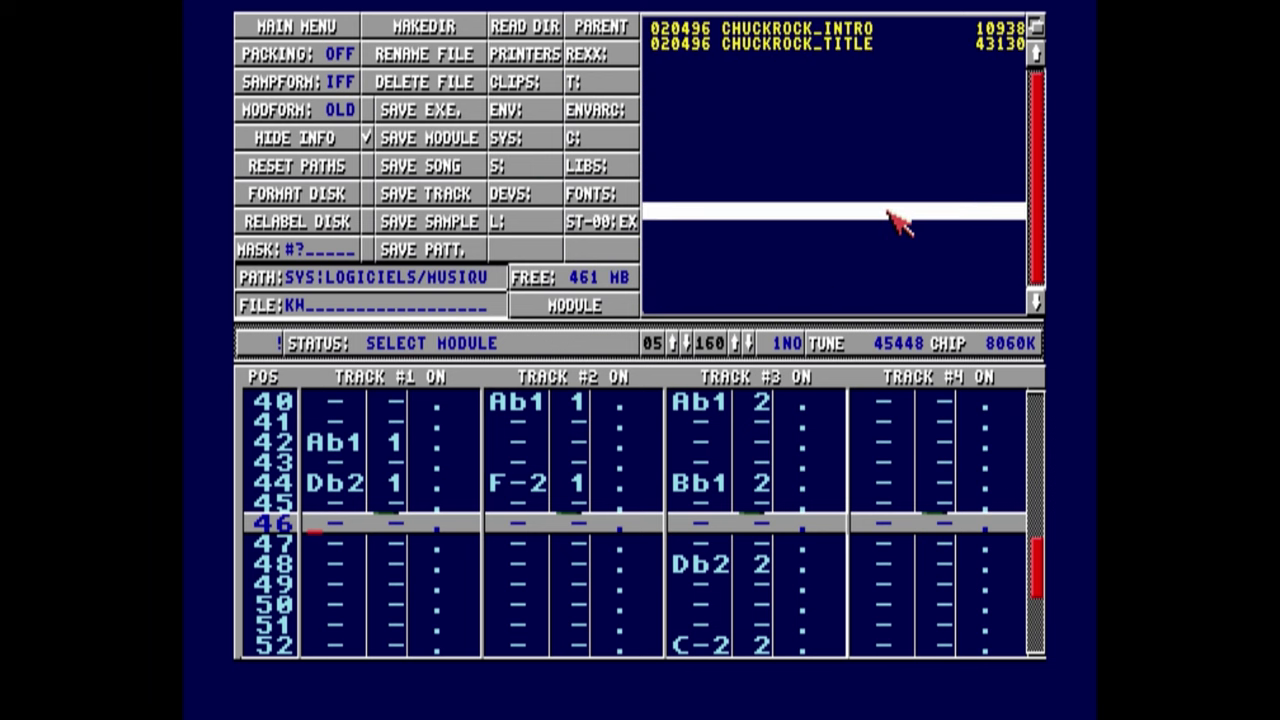
click(843, 46)
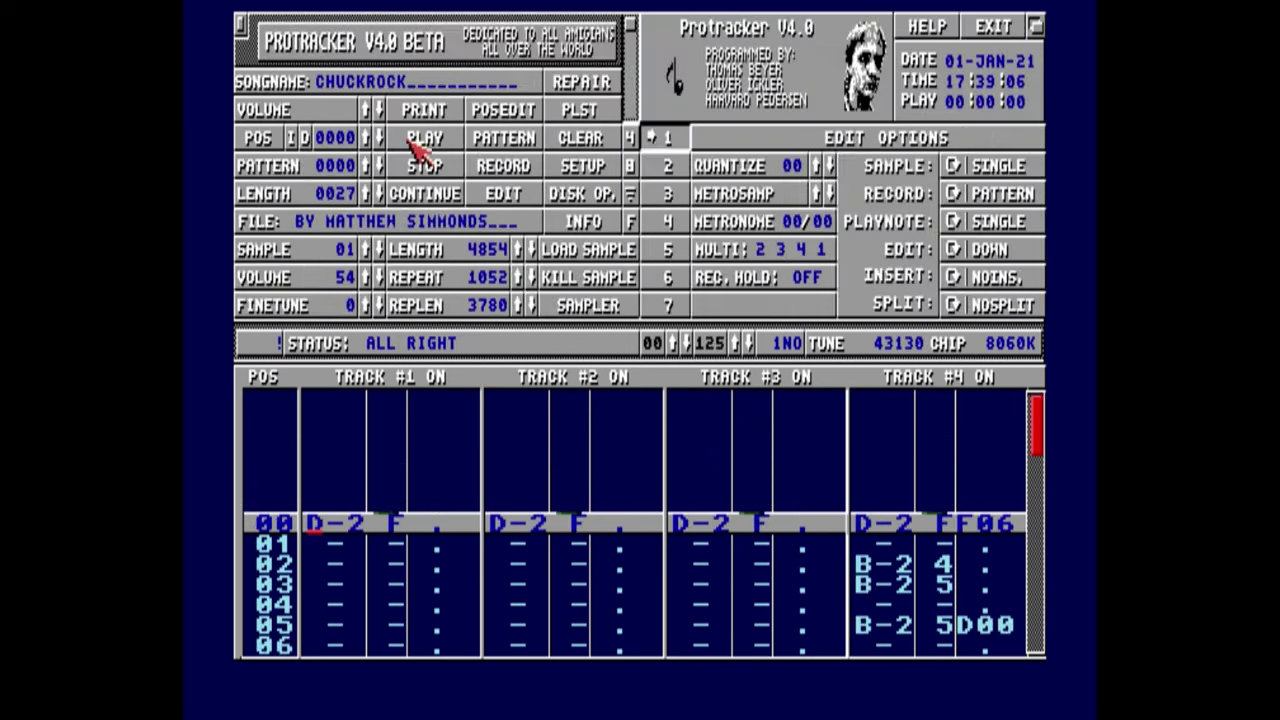
Step: Play the loaded Chuck Rock module in Protracker
click(412, 141)
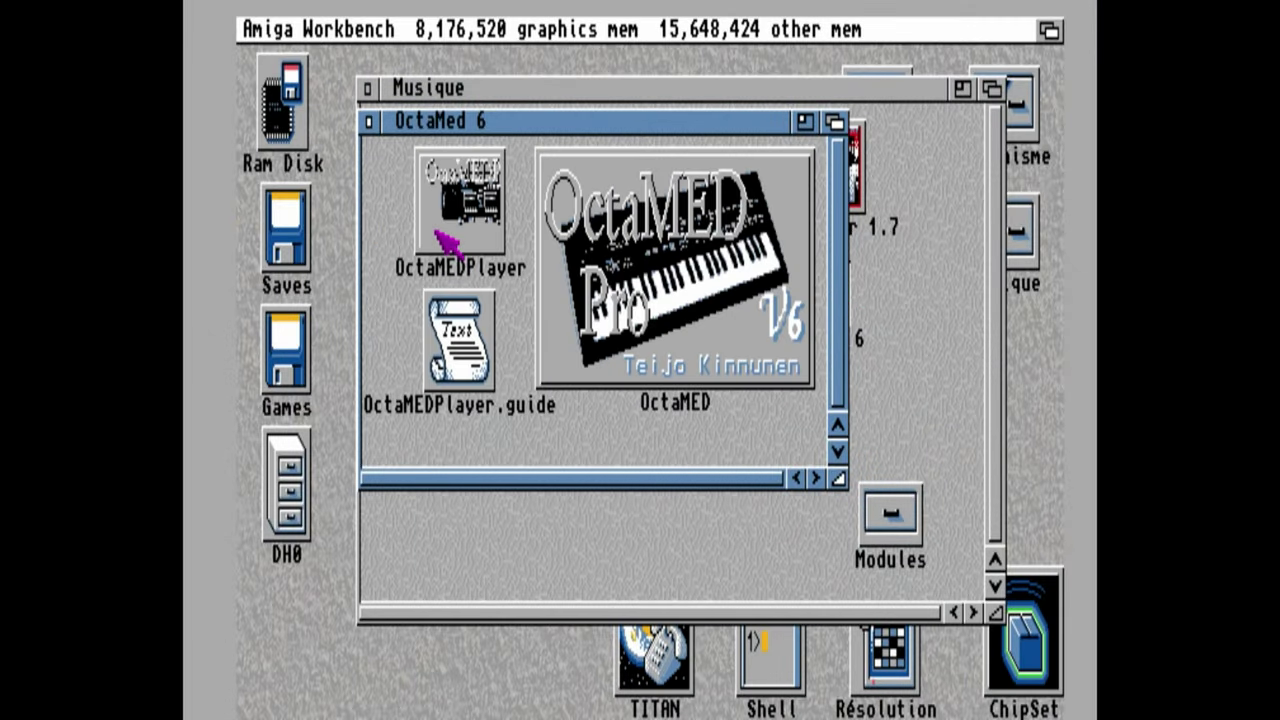
Step: Launch OctaMED Pro V6 from the OctaMed 6 drawer and open the Modules drawer in its song/module requester
double_click(752, 245)
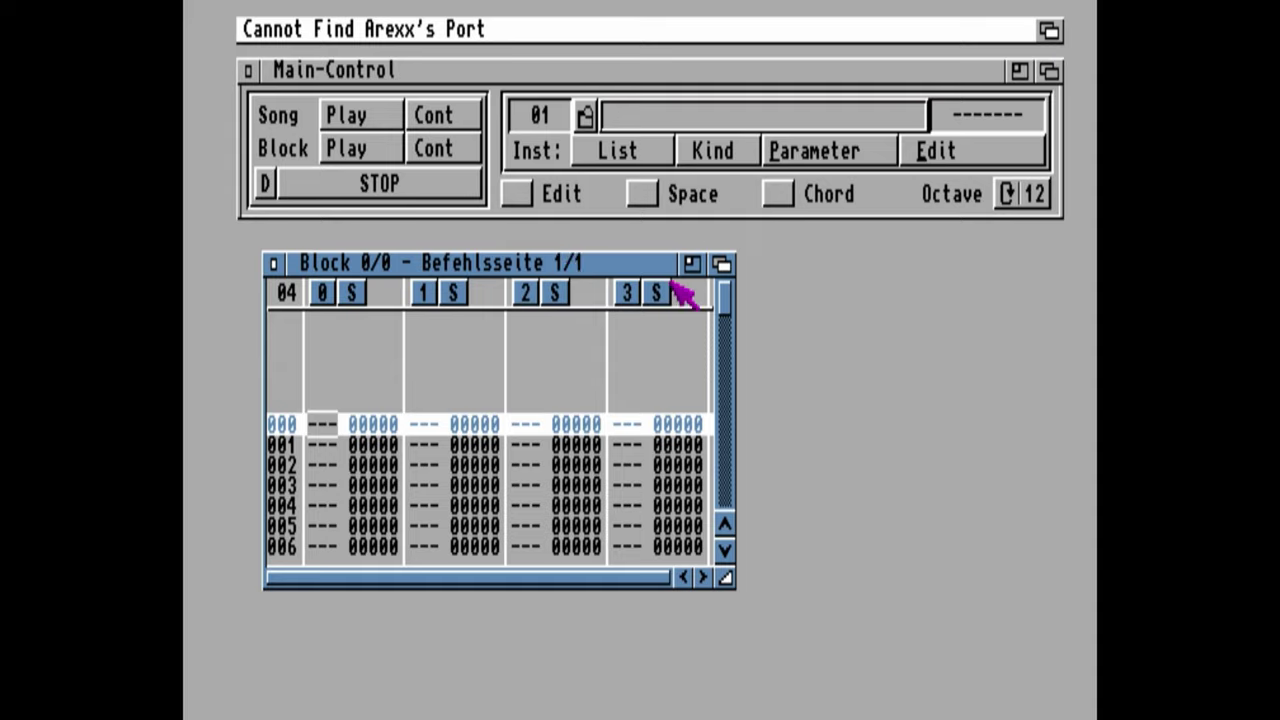
key(super+o)
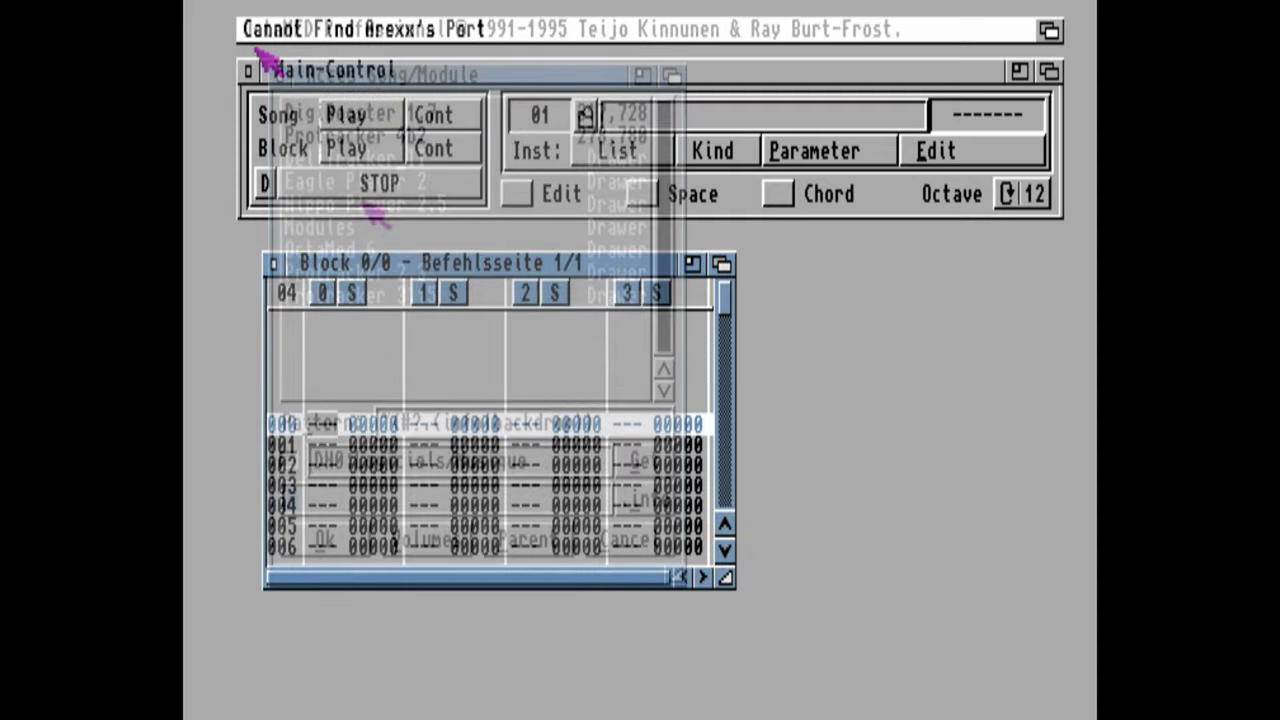
click(352, 226)
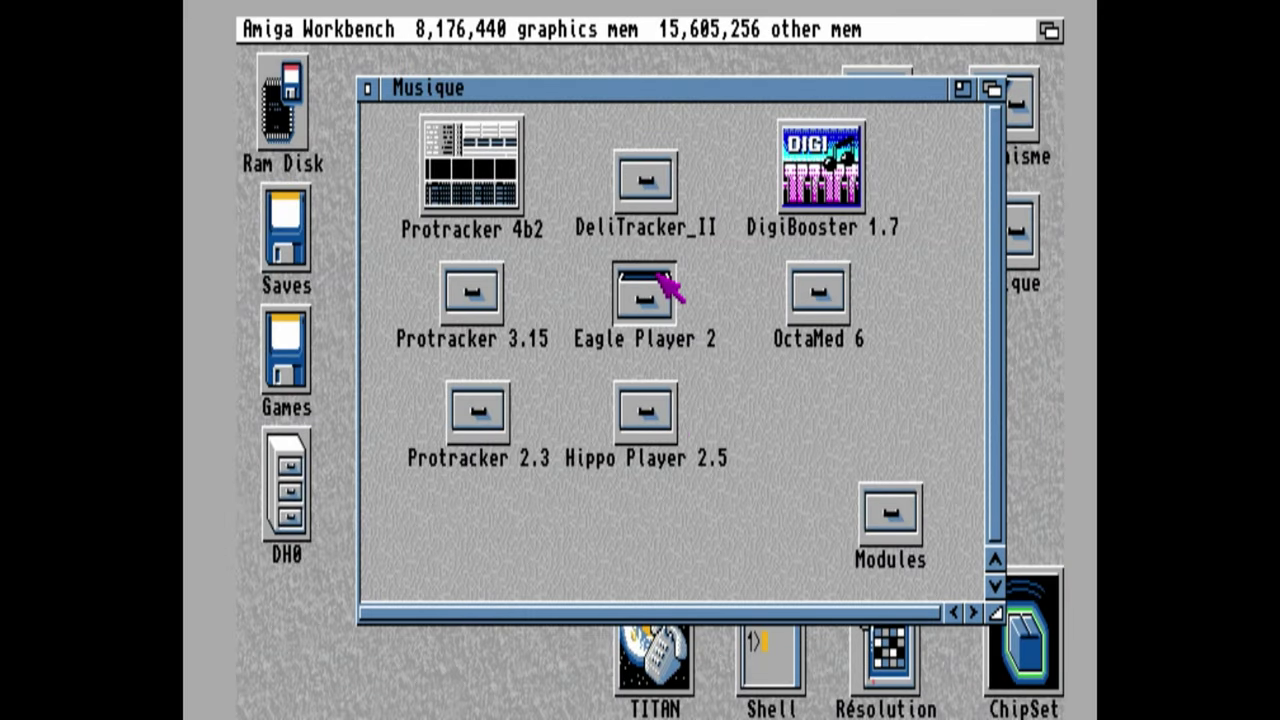
Step: Launch Eagleplayer from the Eagle Player 2 drawer and browse into the 0 - C directory of its module list
double_click(670, 295)
click(445, 199)
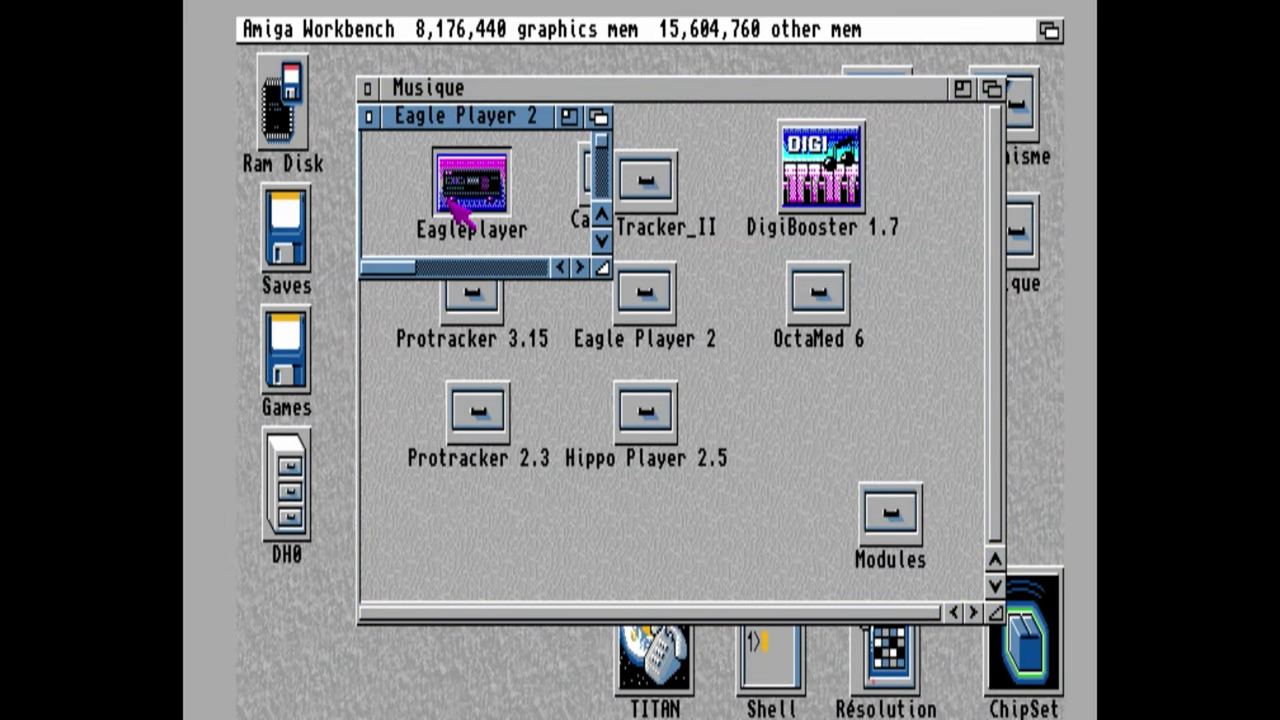
click(446, 199)
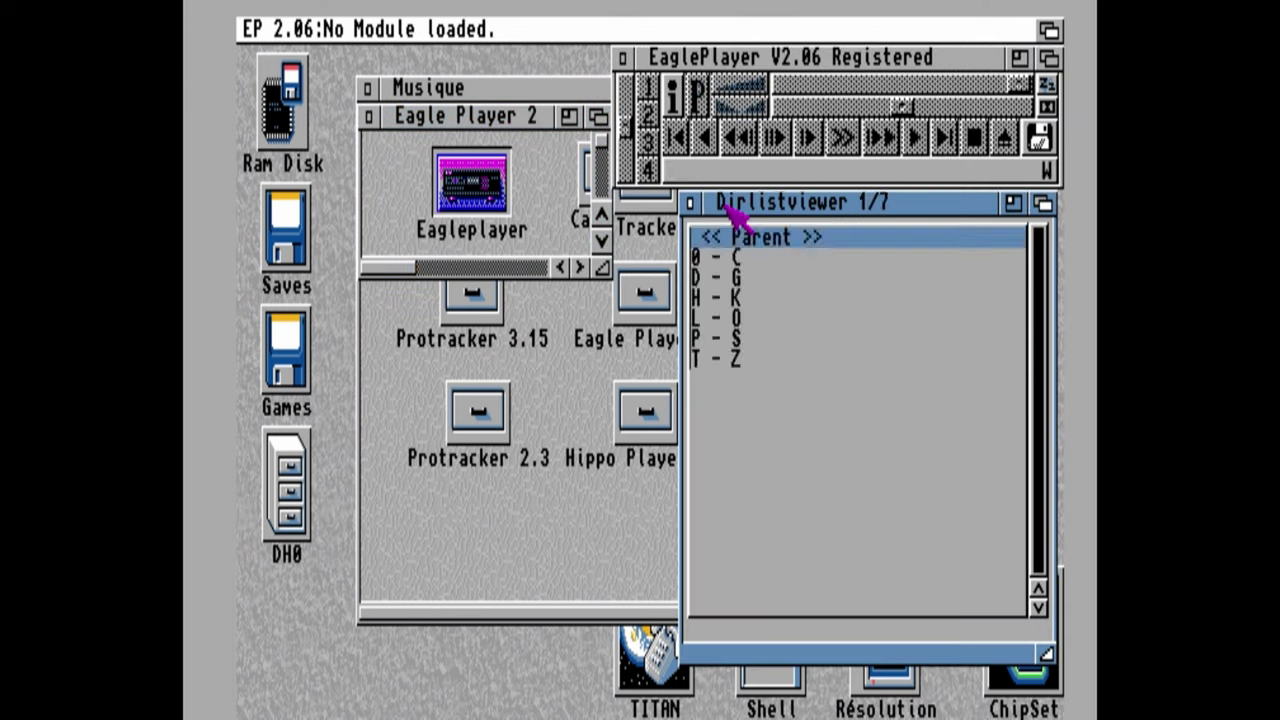
click(731, 257)
double_click(731, 258)
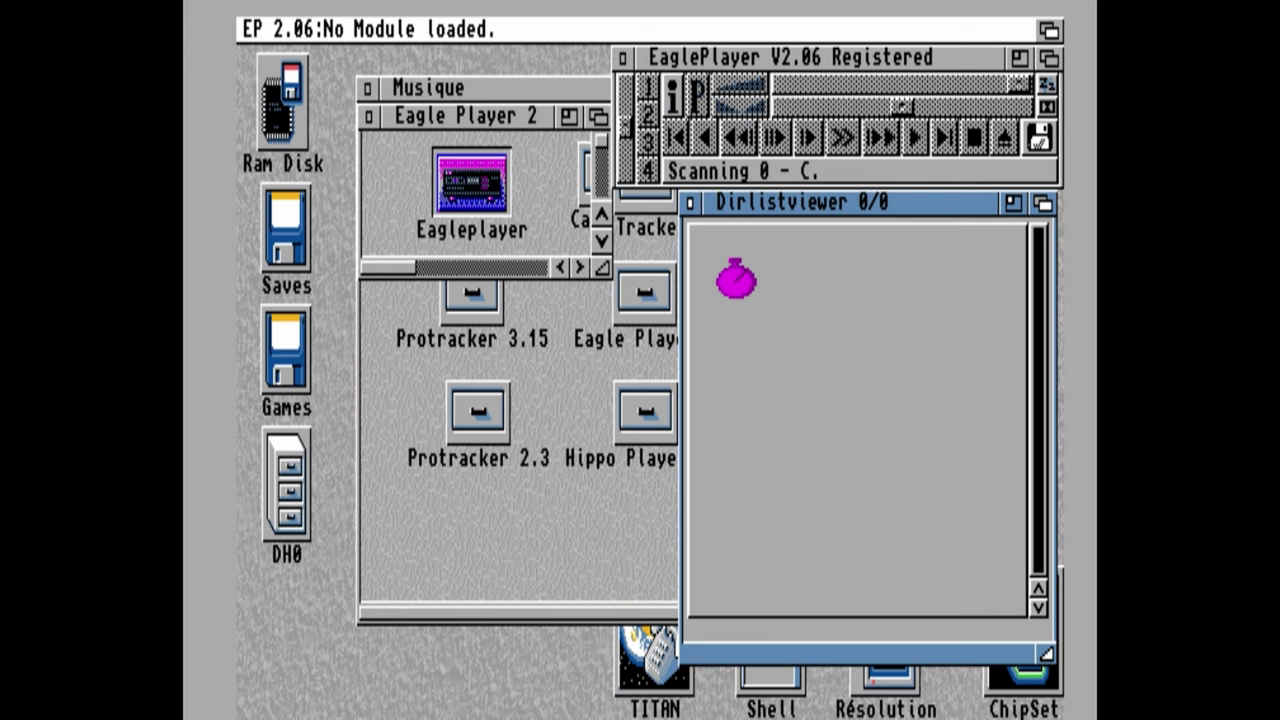
double_click(742, 264)
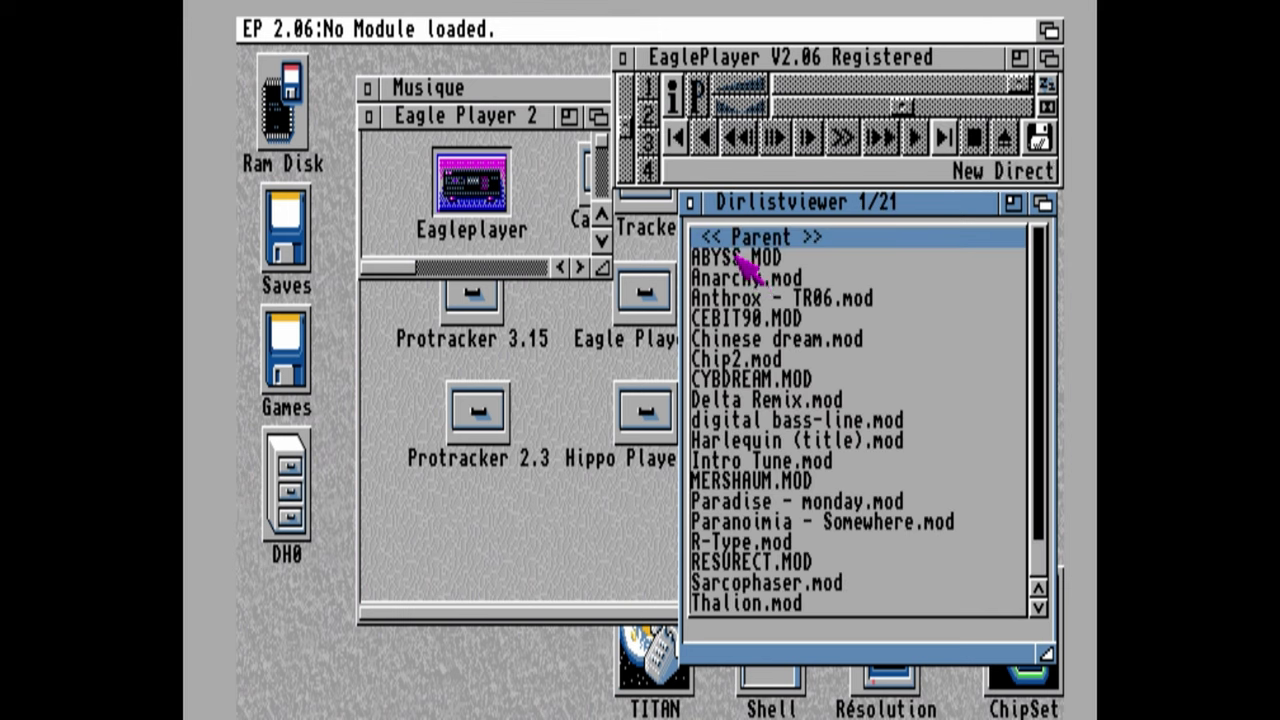
Step: Play Anarchy.mod in EaglePlayer and lower the playback volume
click(737, 295)
double_click(735, 283)
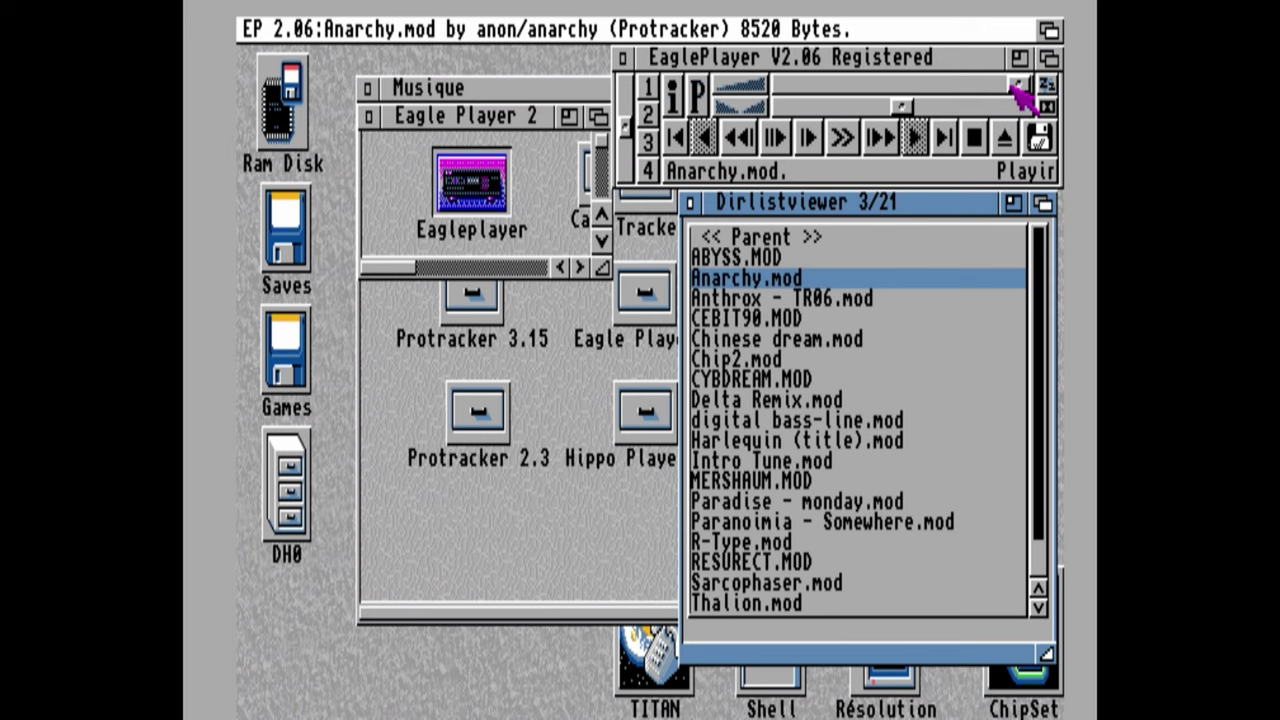
drag(1018, 86, 837, 86)
key(f)
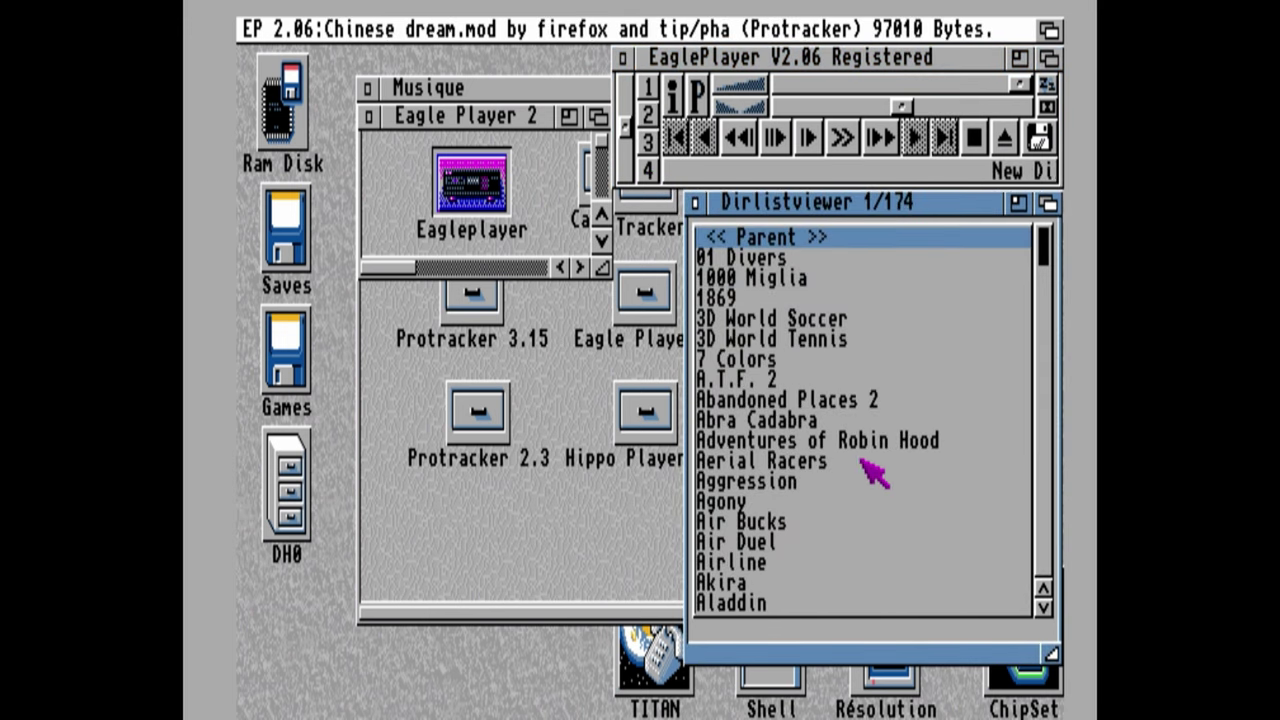
Step: Return to the parent module directory in EaglePlayer and open another alphabetical directory
double_click(768, 240)
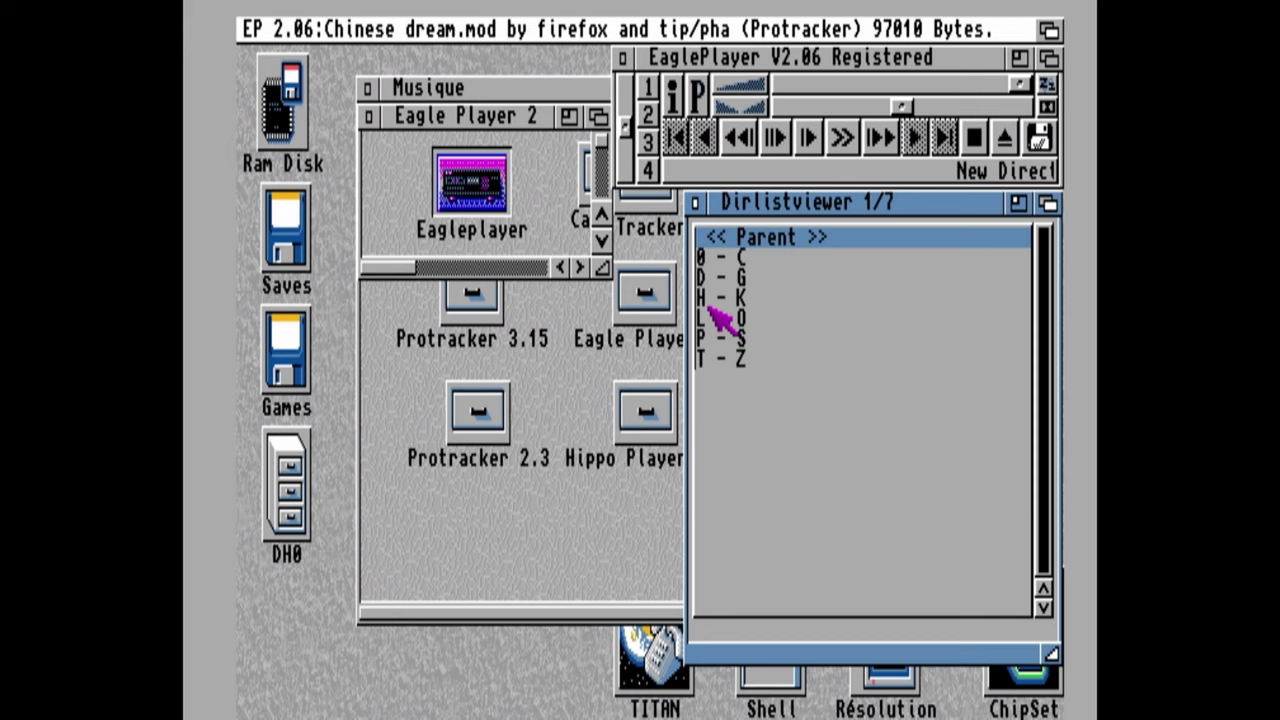
double_click(720, 316)
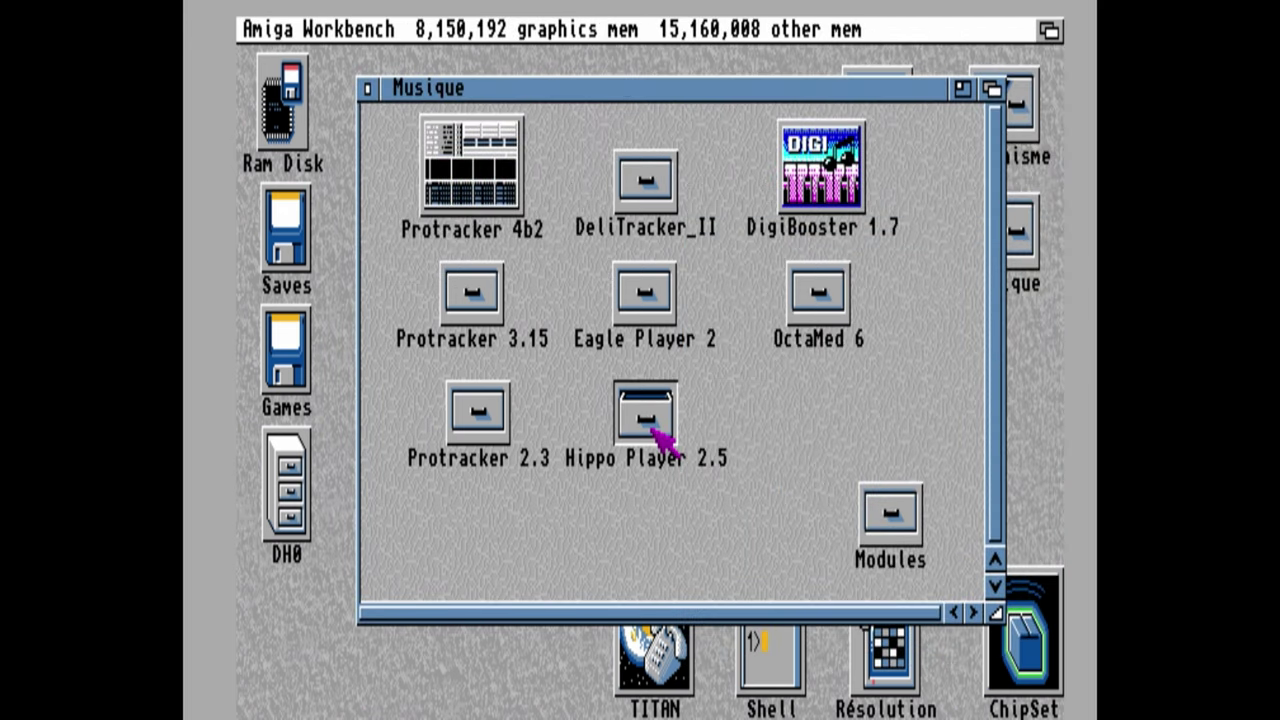
Step: Launch HippoPlayer from the Hippo Player 2.5 drawer and open its requester for adding files and directories
double_click(646, 412)
double_click(489, 150)
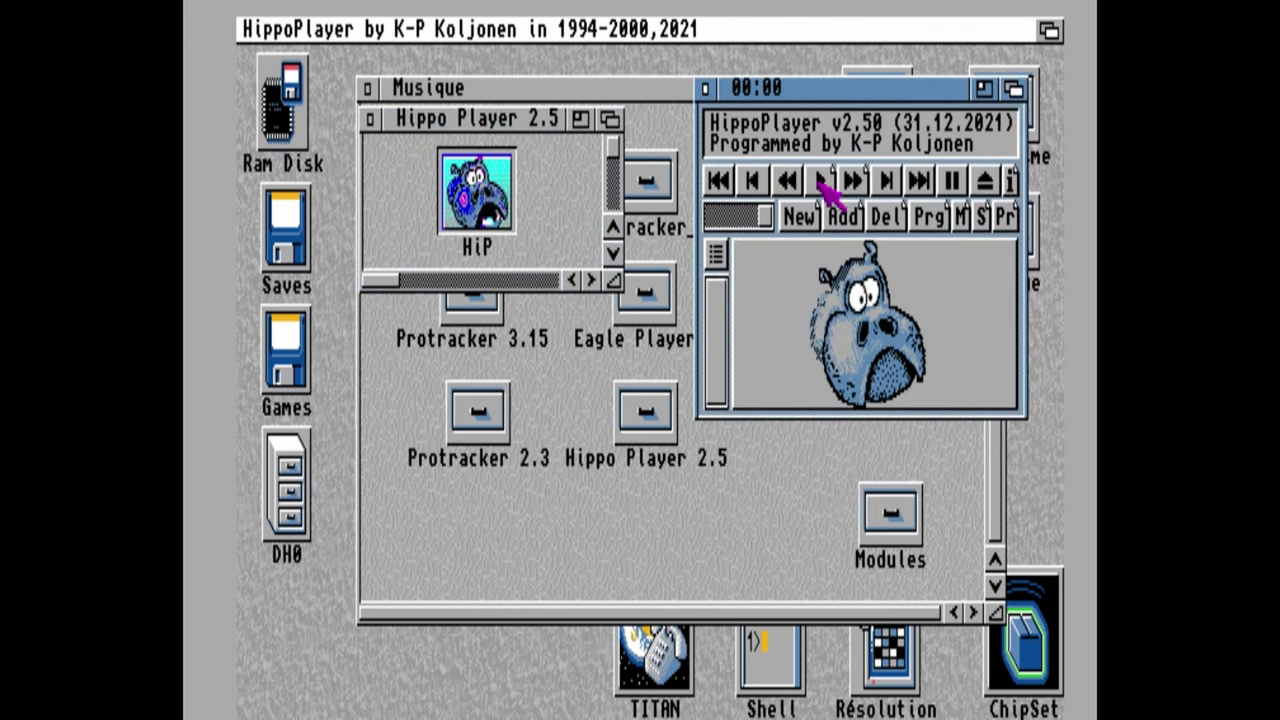
click(820, 184)
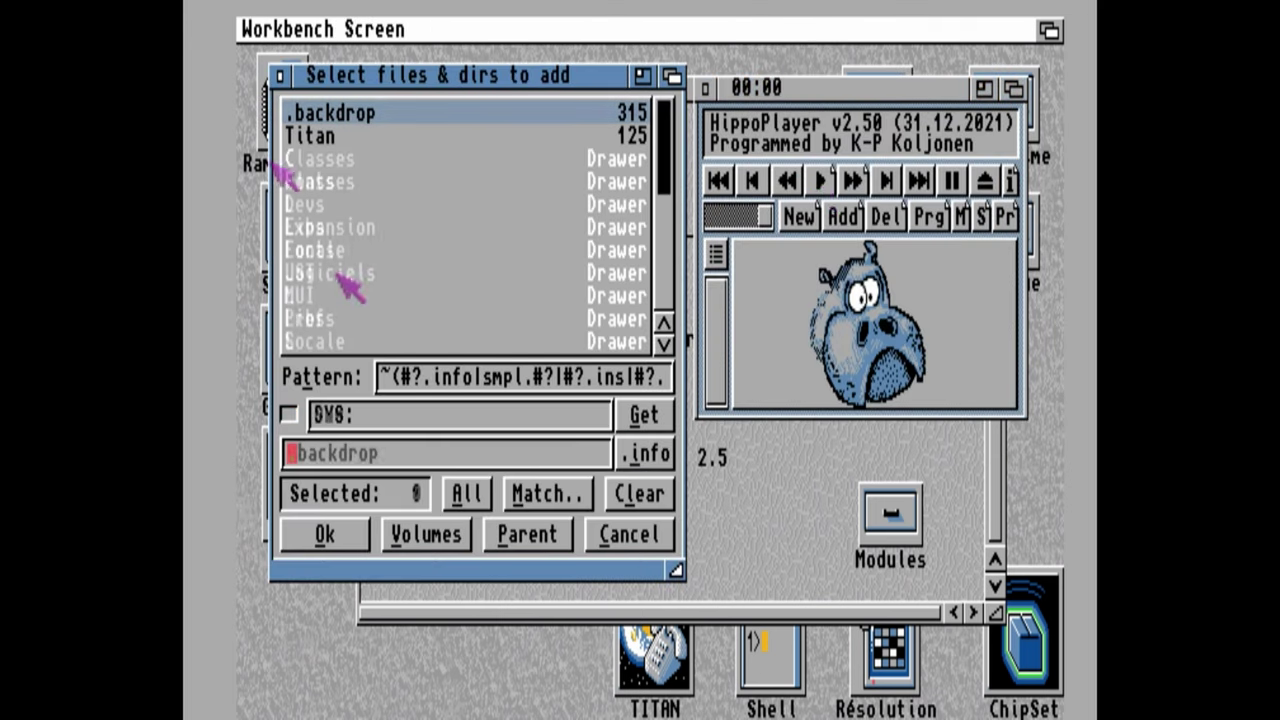
Step: Browse to the Modules drawer in DH0:Logiciels/Musique and select modules there to add to HippoPlayer's list
double_click(352, 274)
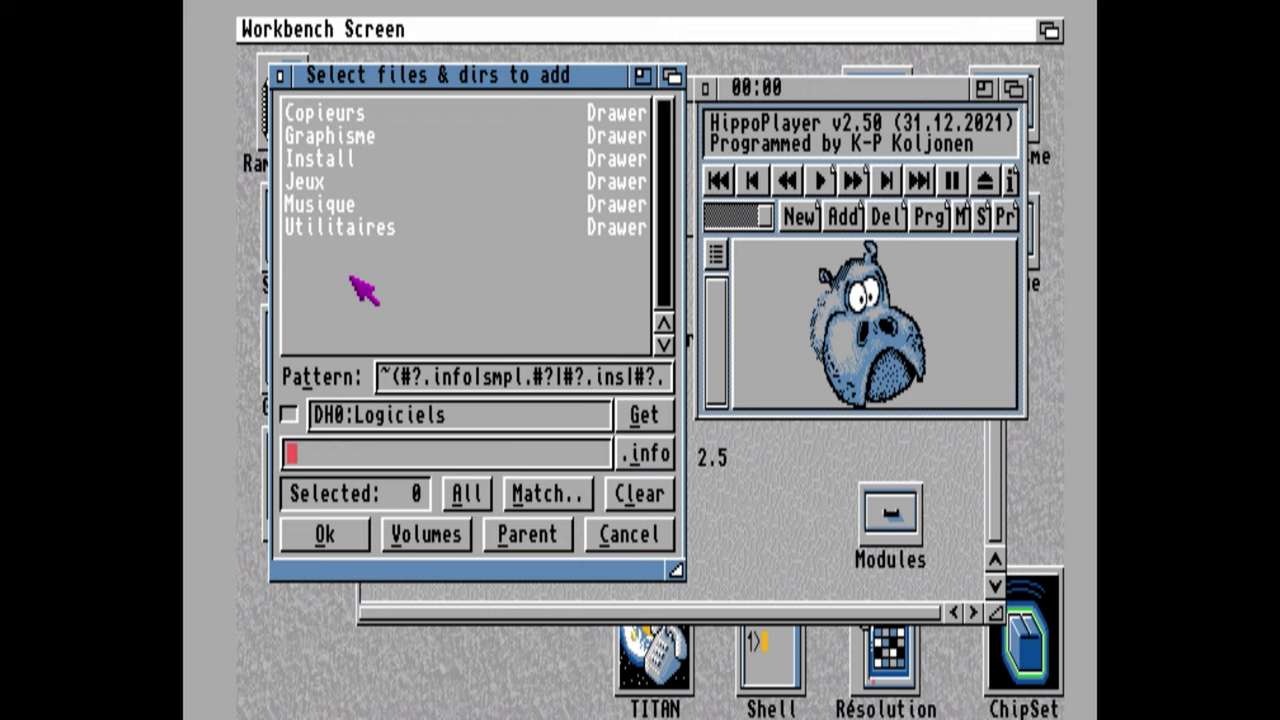
click(349, 212)
click(349, 210)
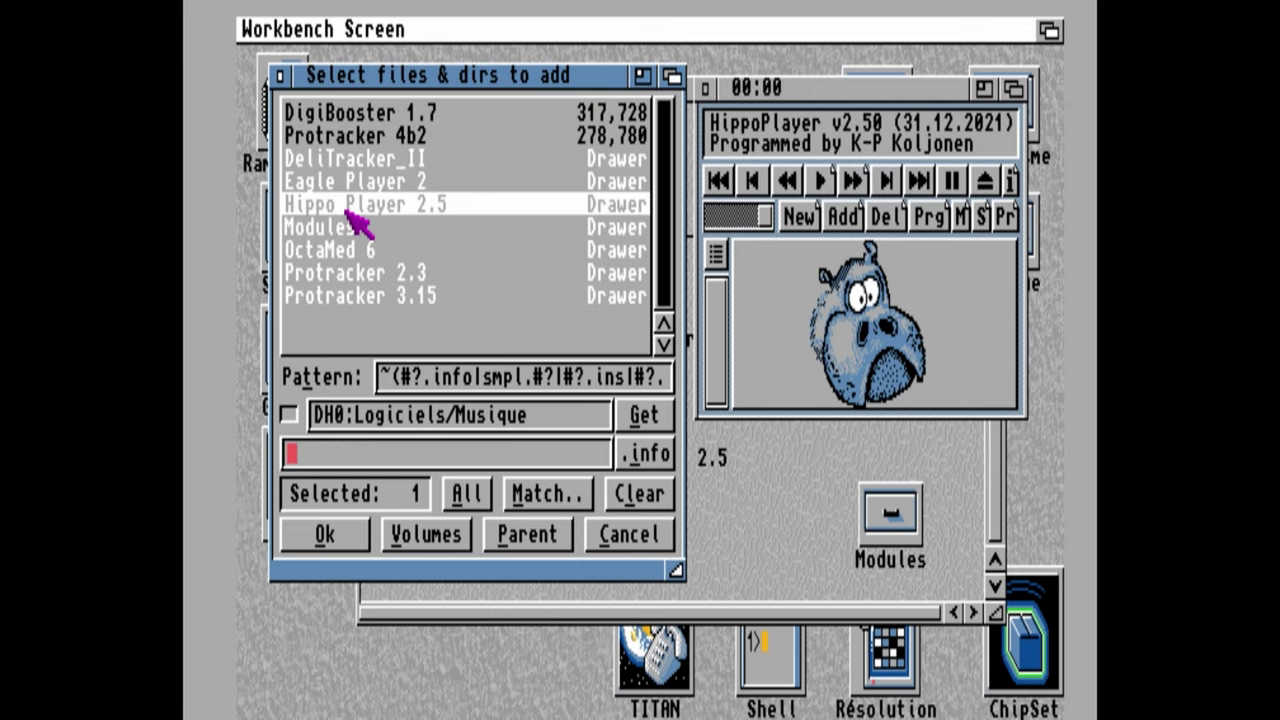
double_click(343, 230)
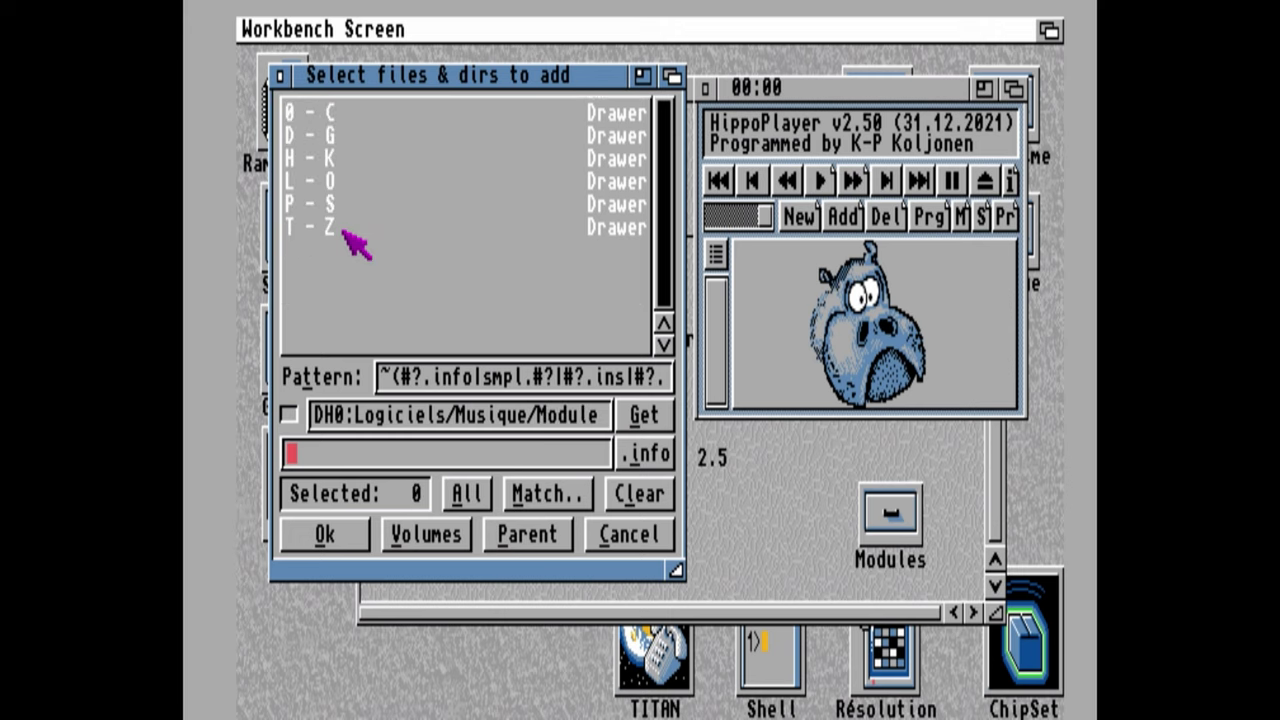
drag(310, 113, 323, 222)
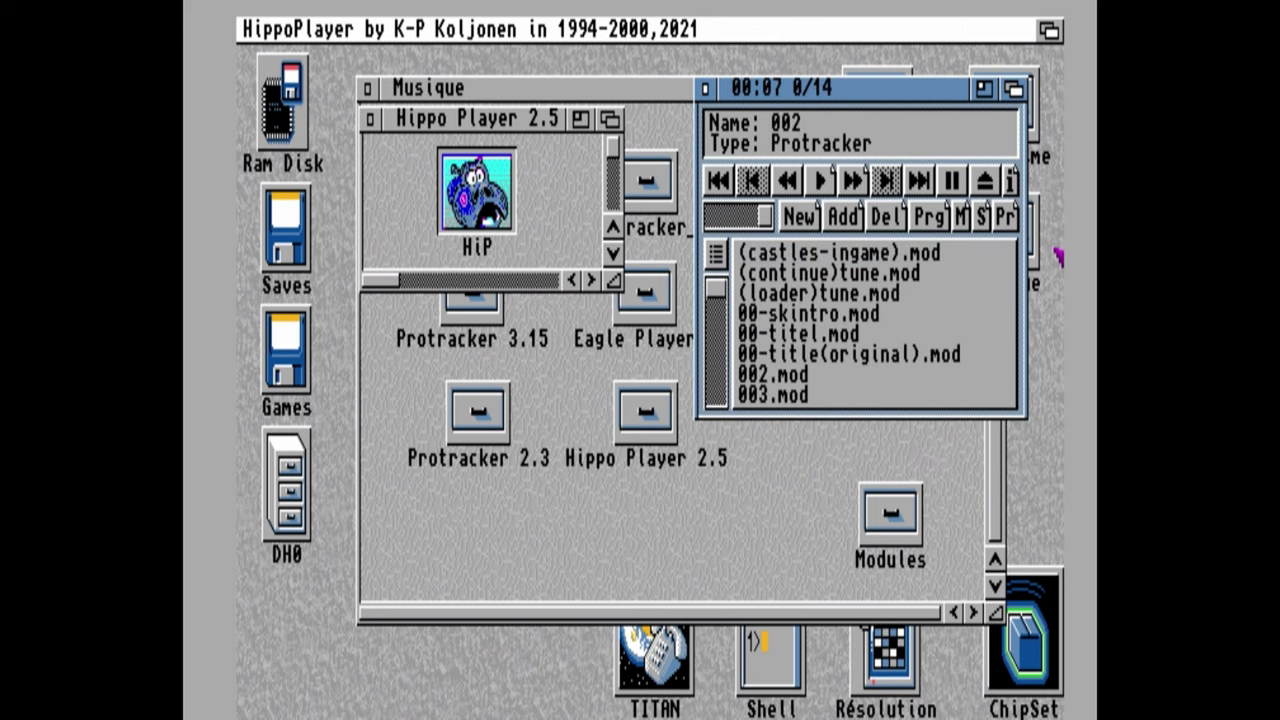
Step: Open HippoPlayer's preferences and review the Play-1, Play-2, PS3M and AHI settings
click(1005, 217)
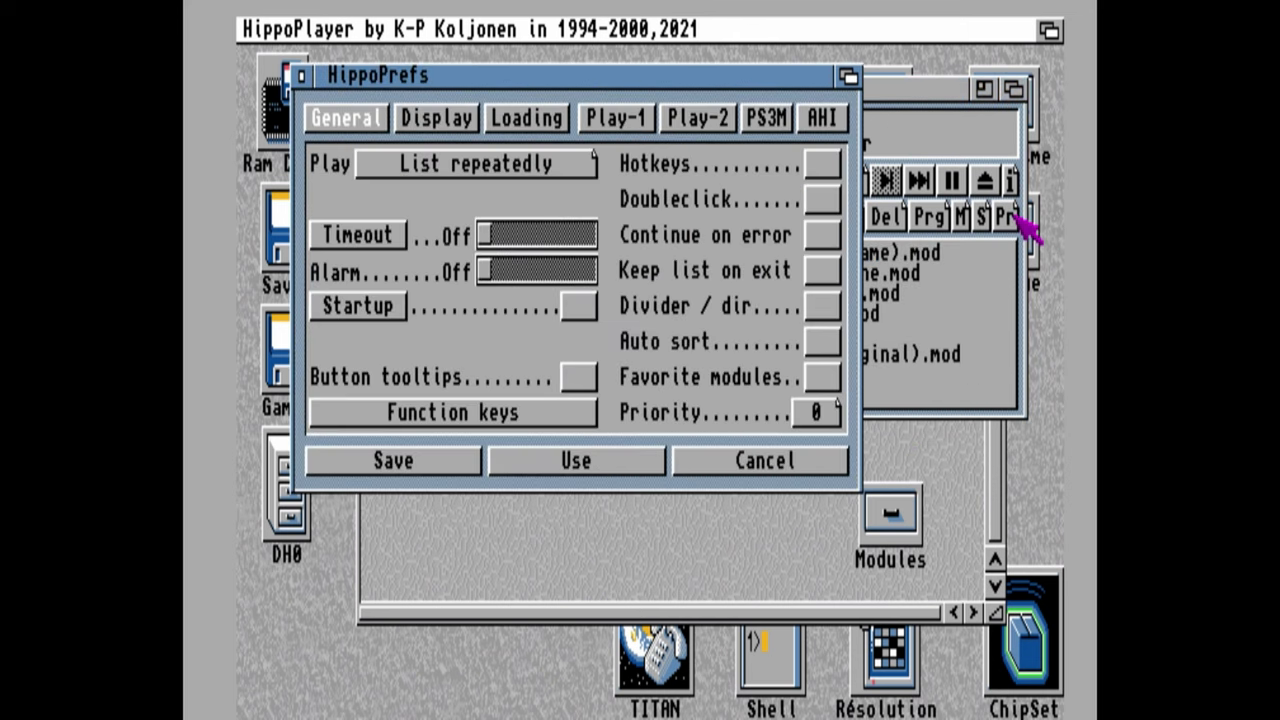
click(605, 118)
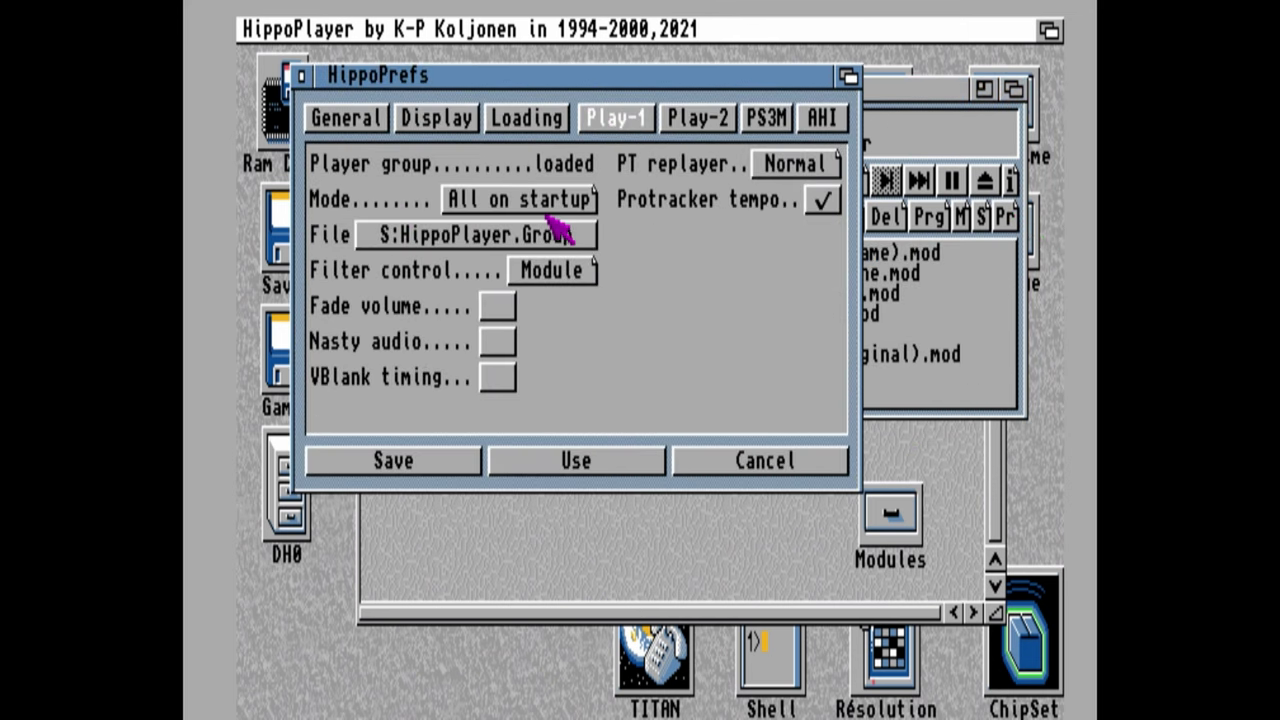
click(700, 118)
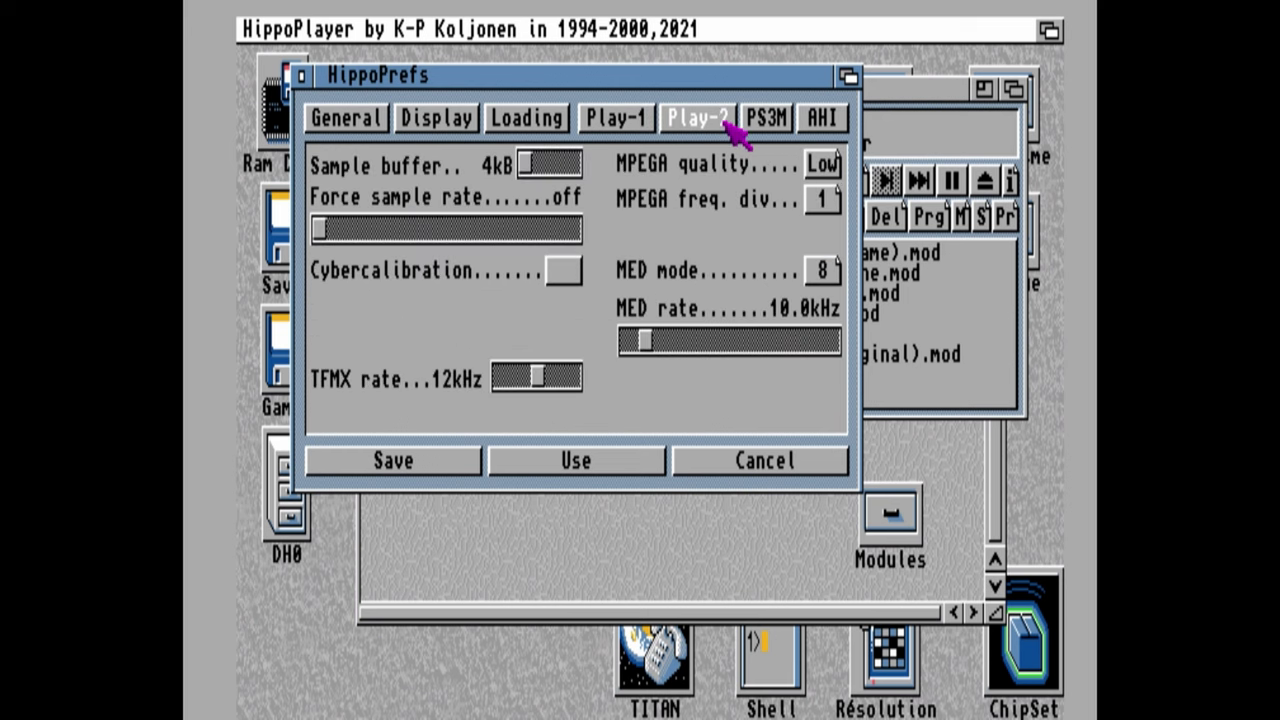
click(760, 119)
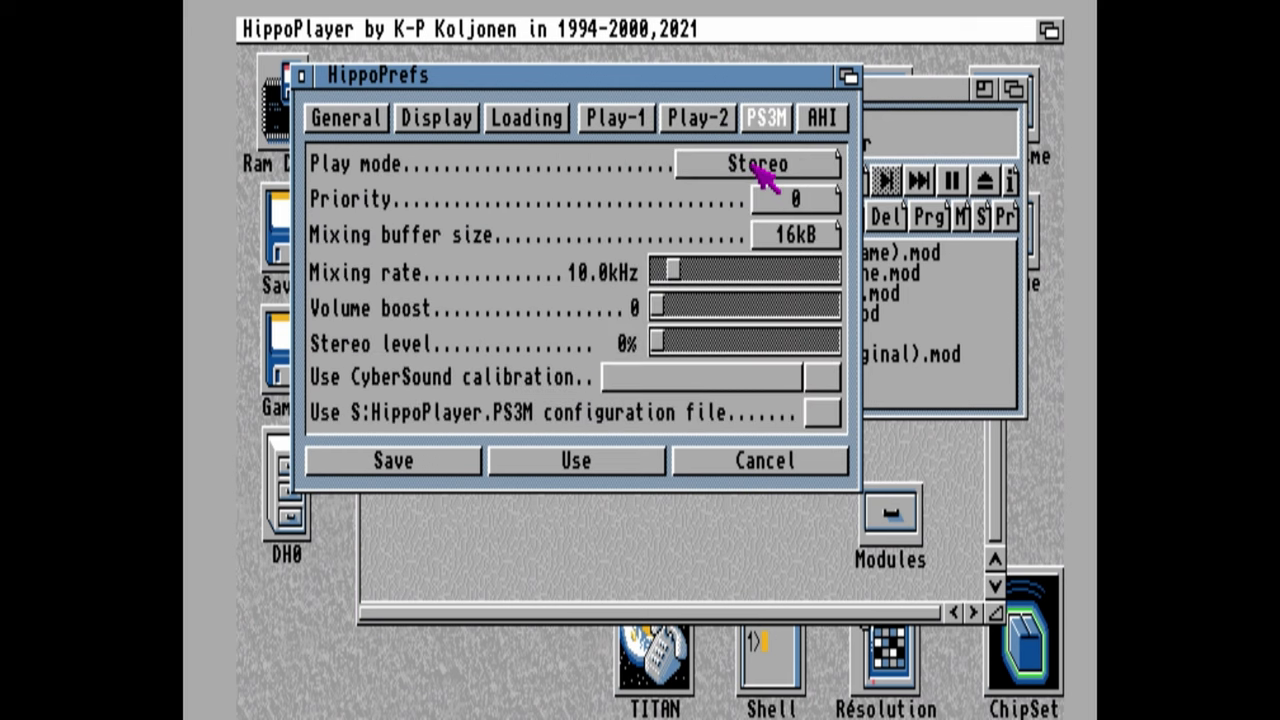
click(821, 119)
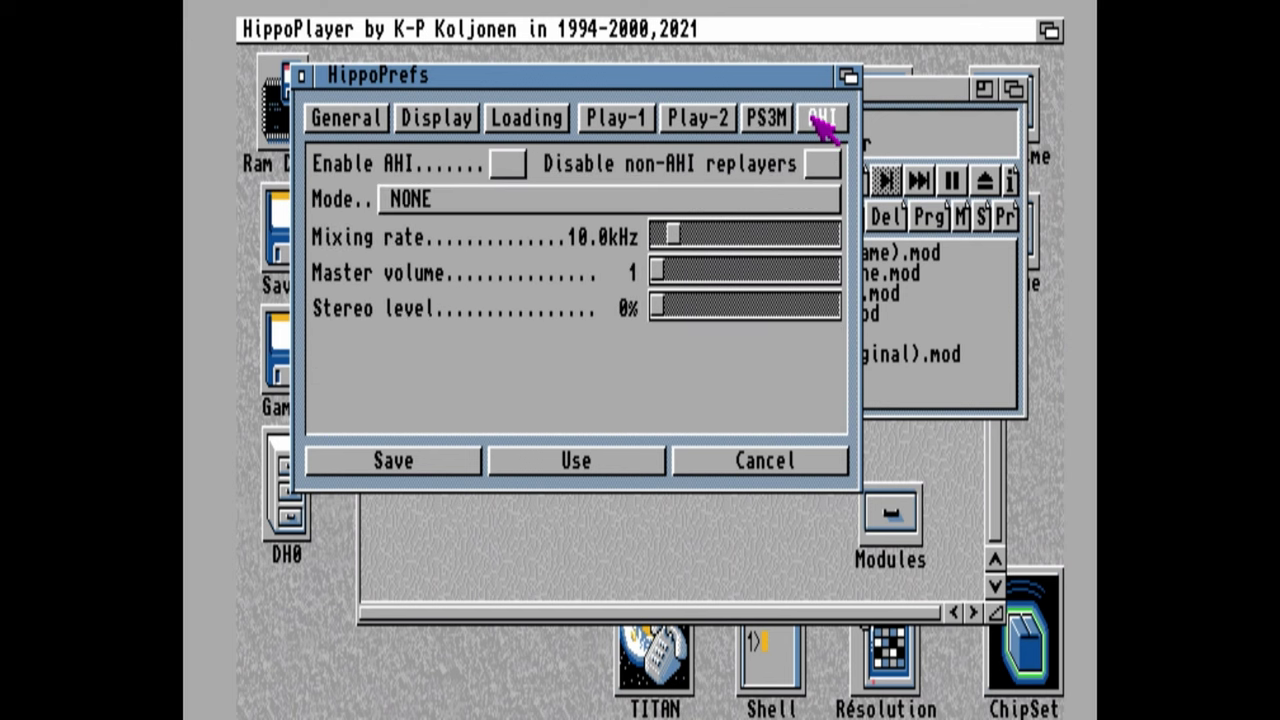
click(648, 201)
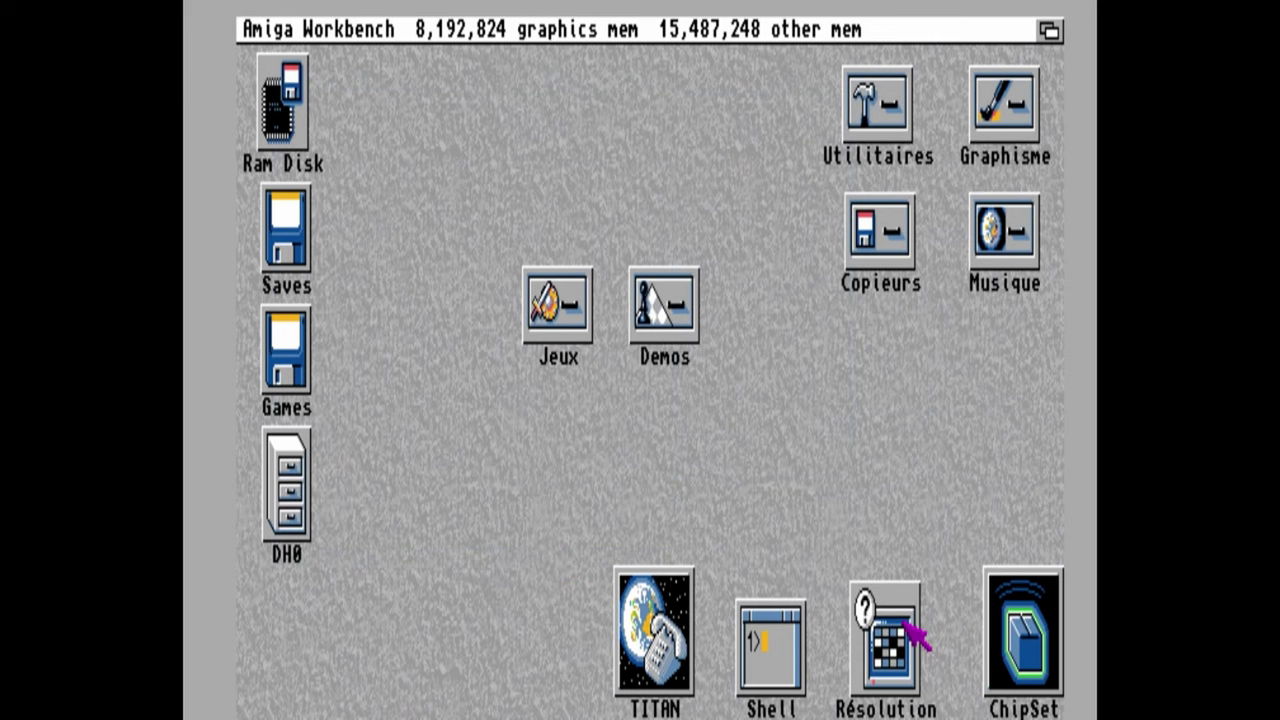
Step: Open the Workbench screen mode preferences to examine the available PAL display modes
double_click(906, 622)
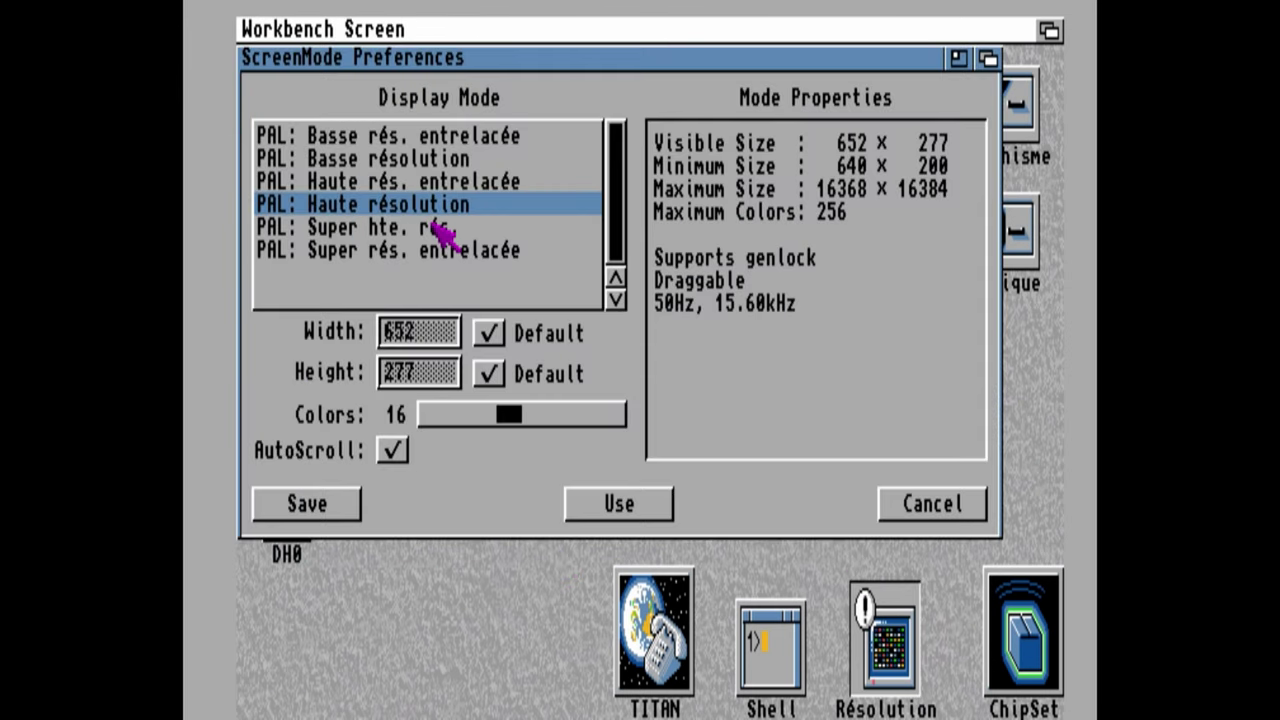
Step: Open the S drawer inside Demos and find and open the SPACEBALLS - HOG drawer
double_click(672, 328)
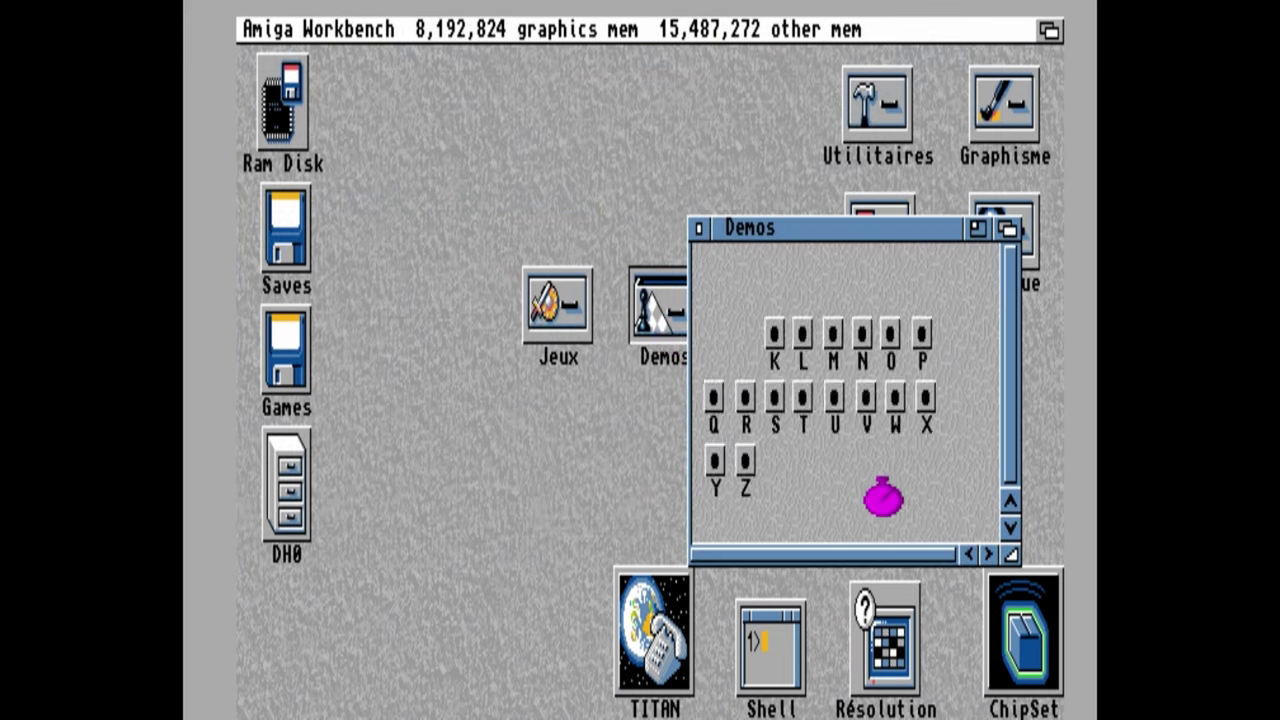
double_click(776, 401)
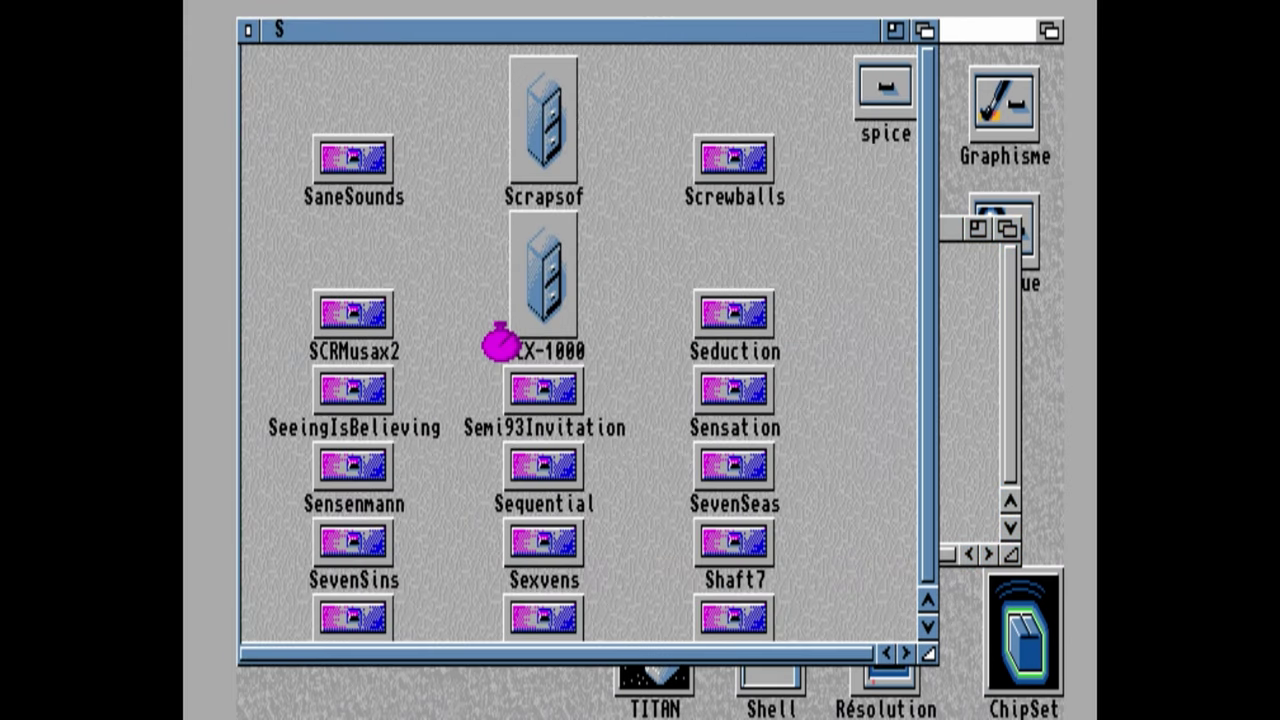
click(928, 626)
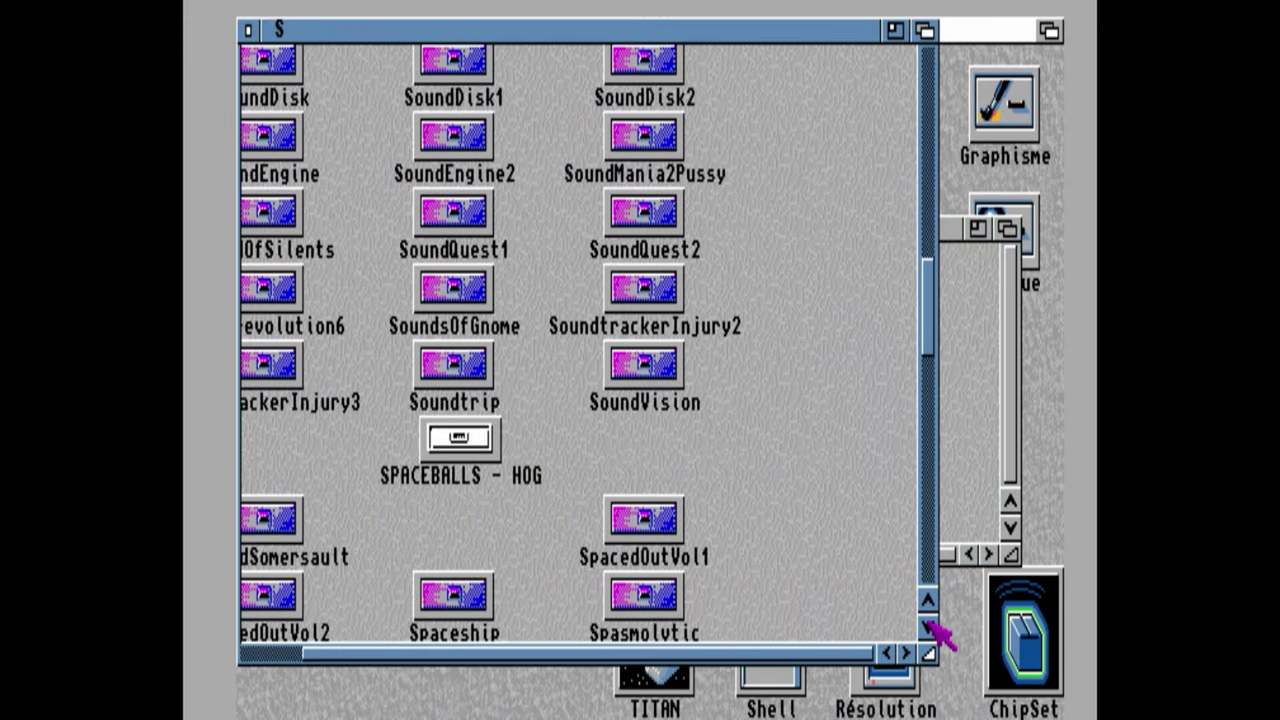
double_click(432, 432)
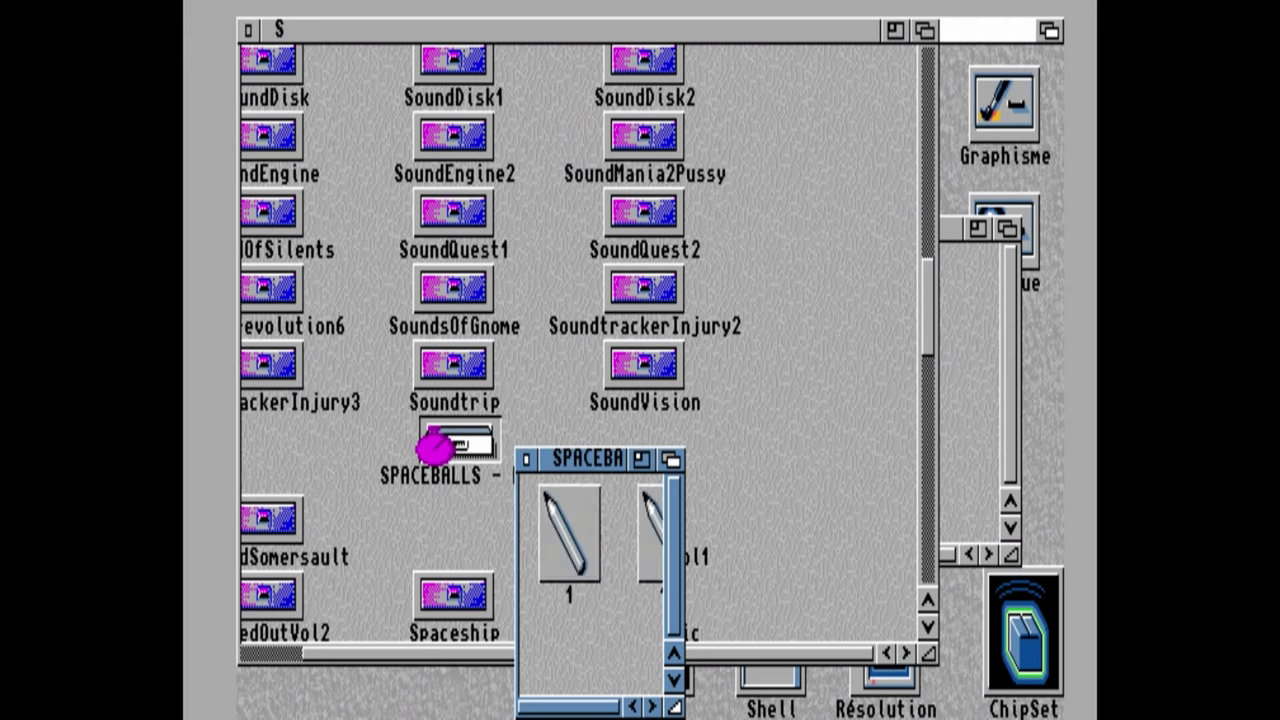
Step: Find Stor_Gris.exe in the Spaceballs drawer and run it
click(651, 706)
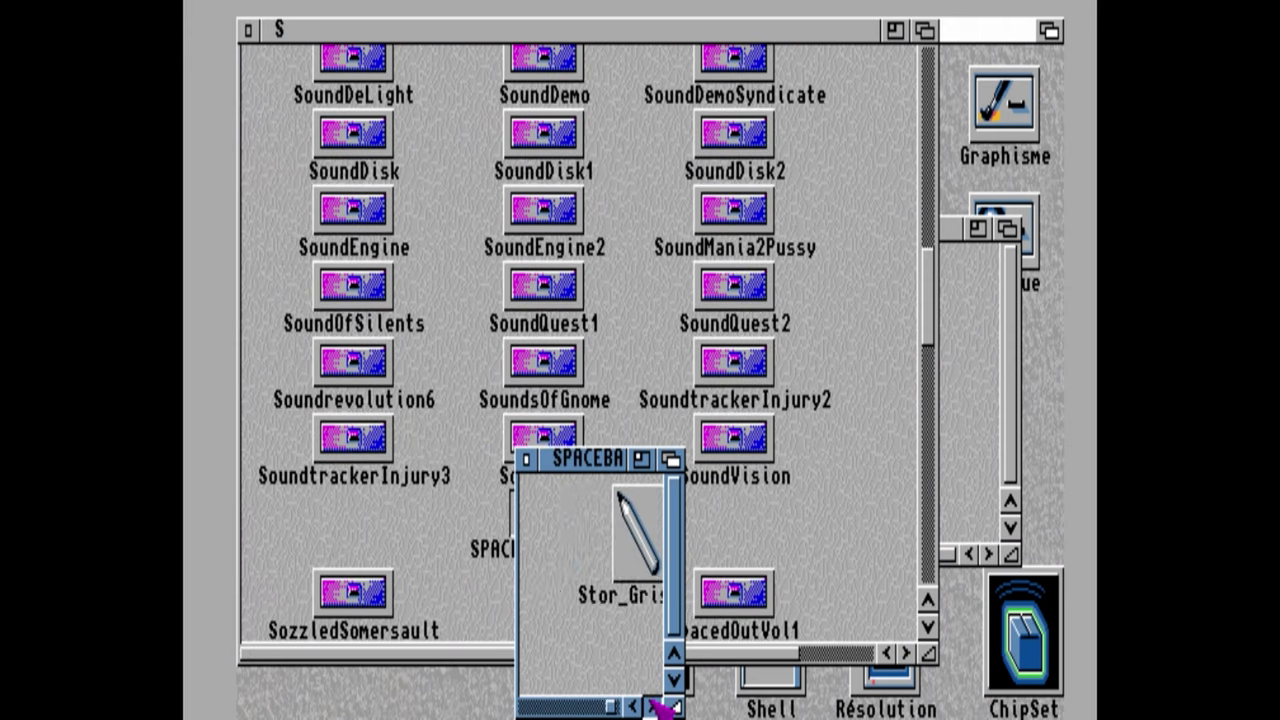
click(653, 706)
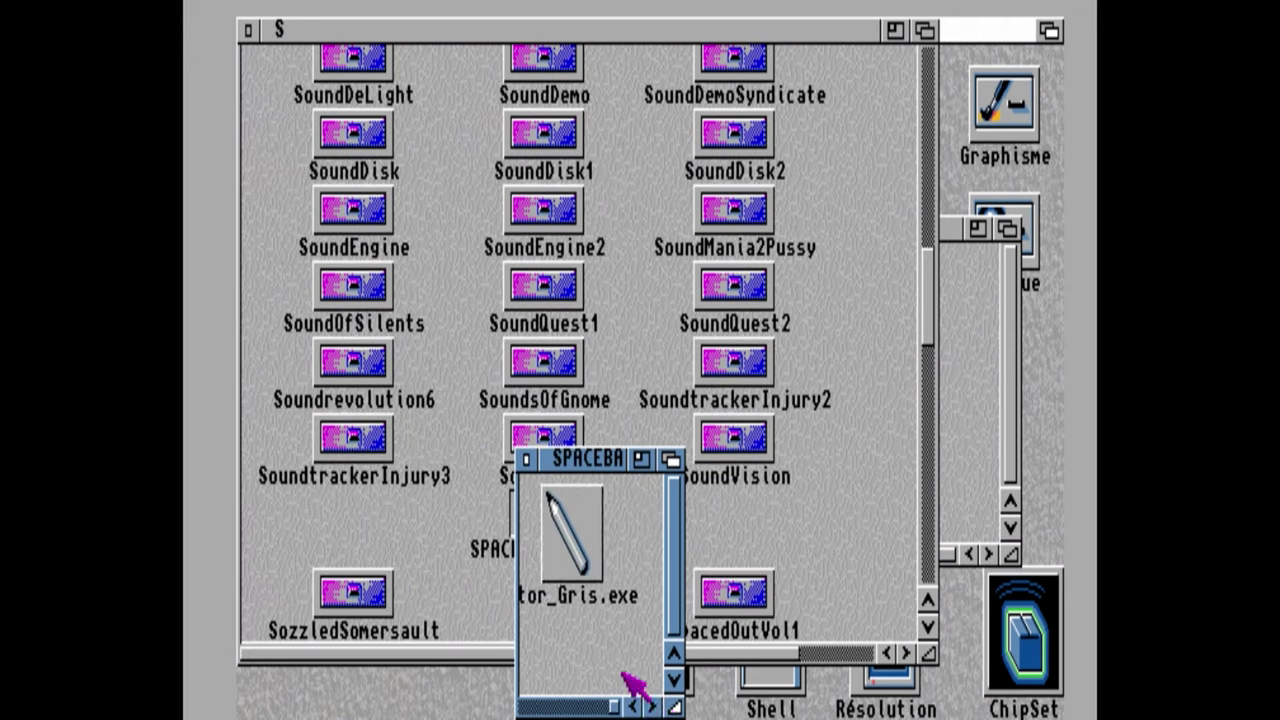
double_click(584, 495)
key(Return)
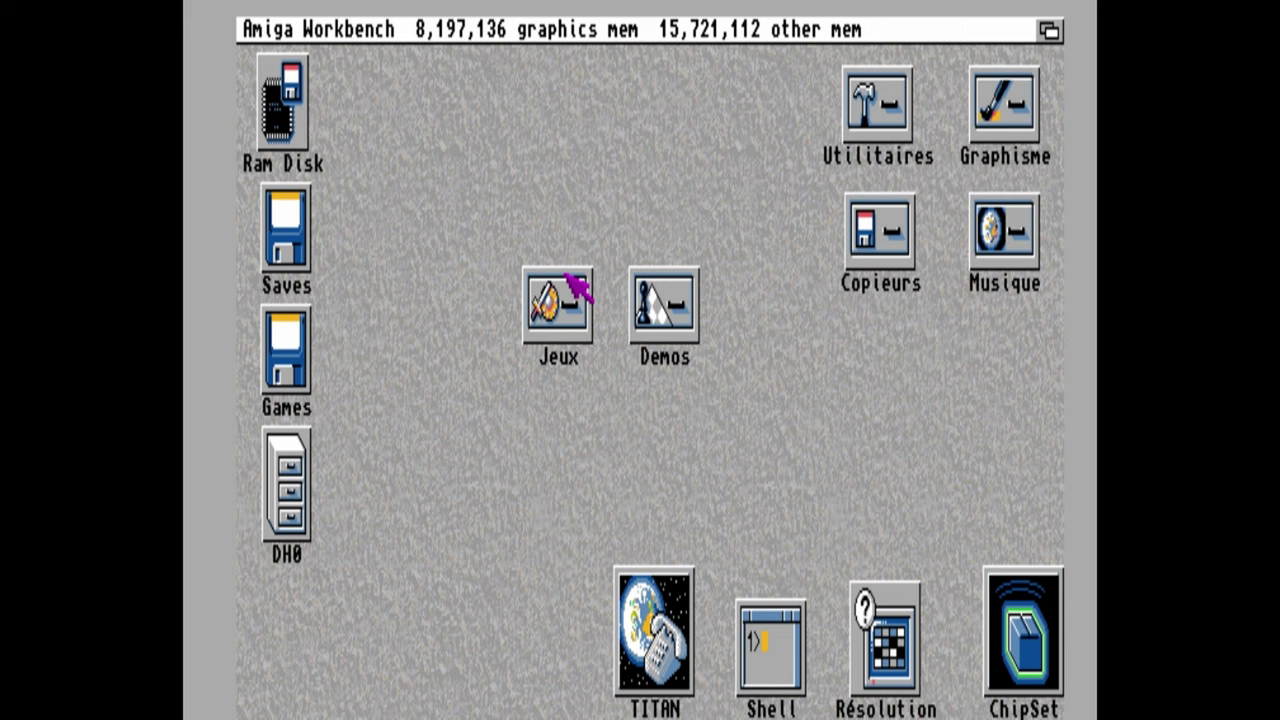
Step: Find the Turrican2 drawer under T in the Jeux drawer and launch the Turrican2 game from it
double_click(566, 298)
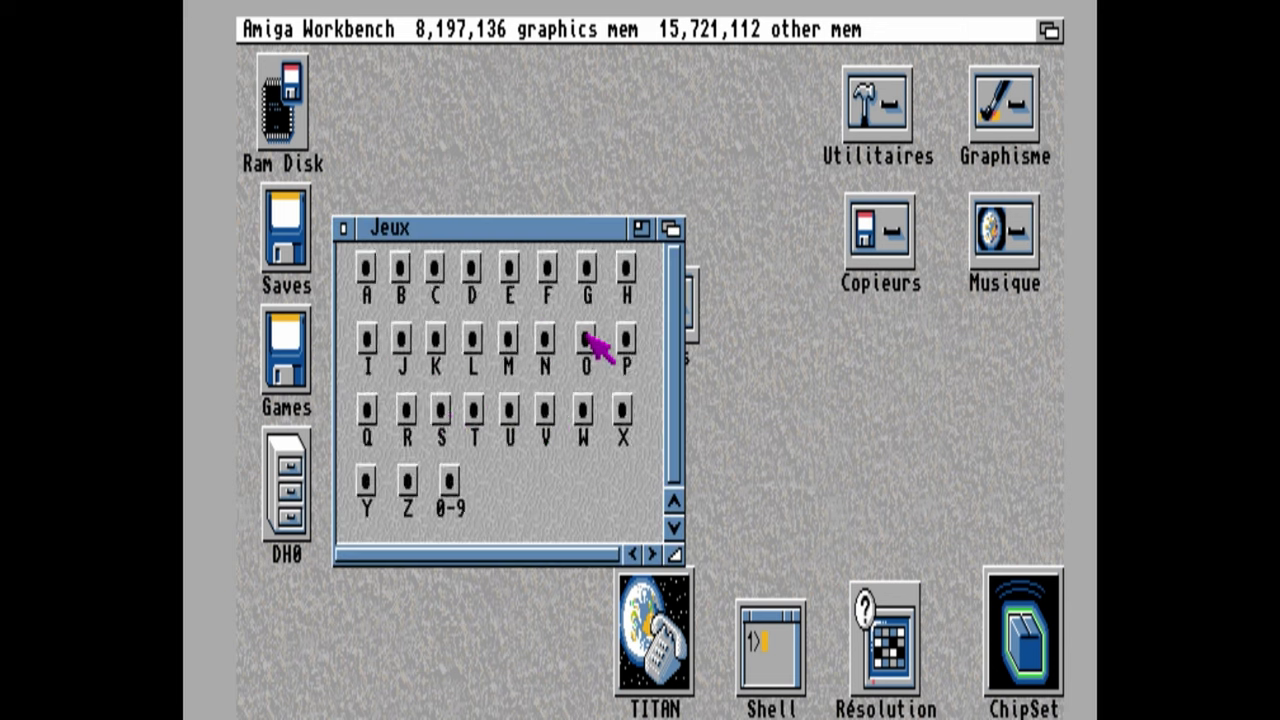
double_click(476, 405)
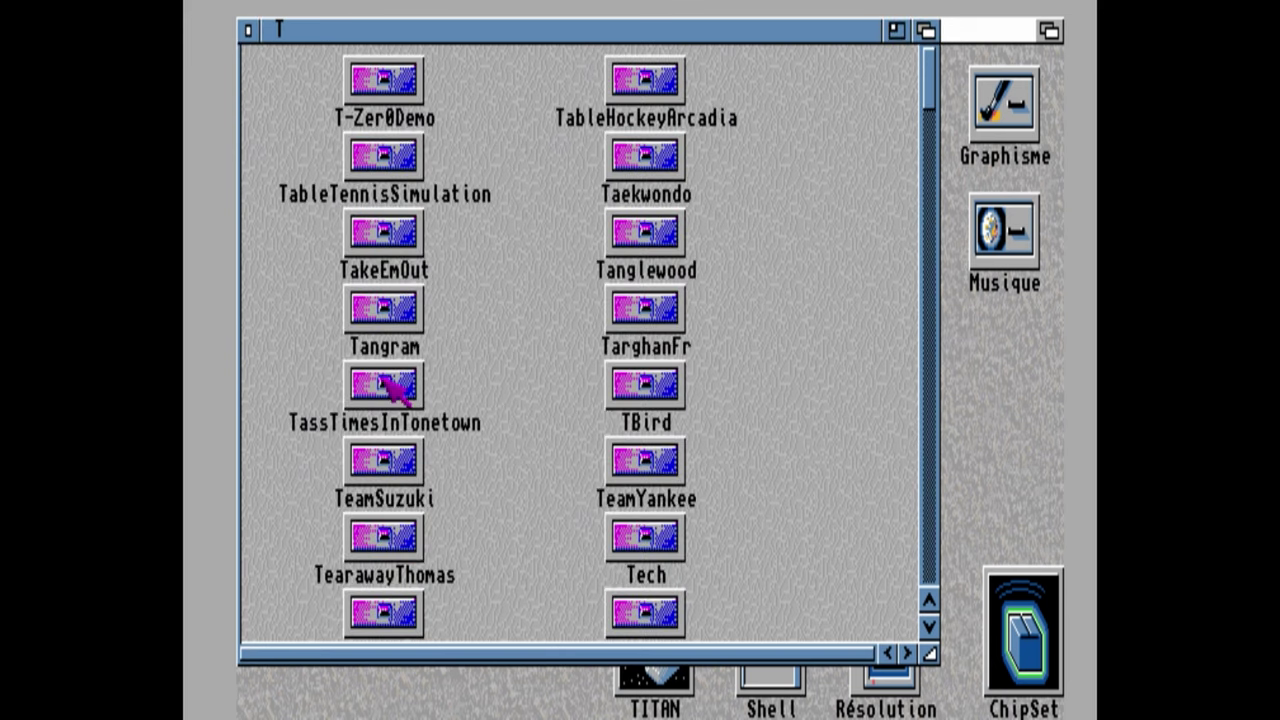
drag(934, 103, 928, 516)
click(931, 522)
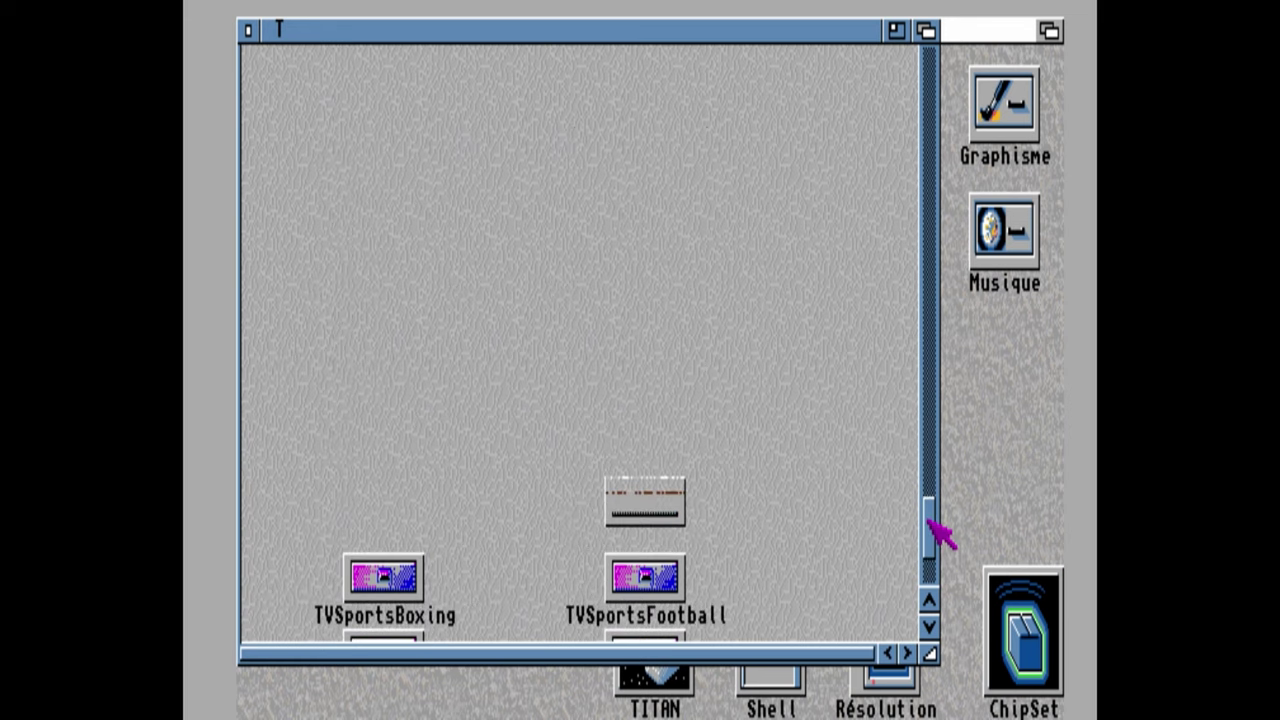
double_click(651, 368)
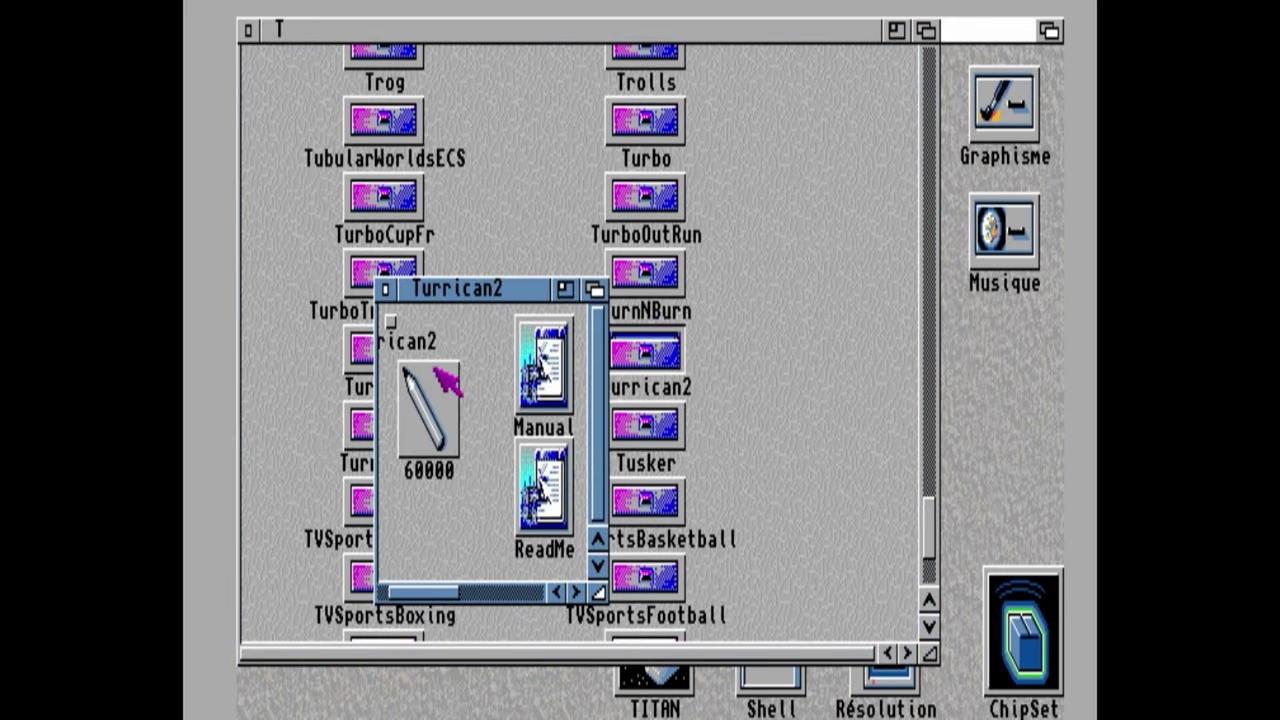
double_click(392, 322)
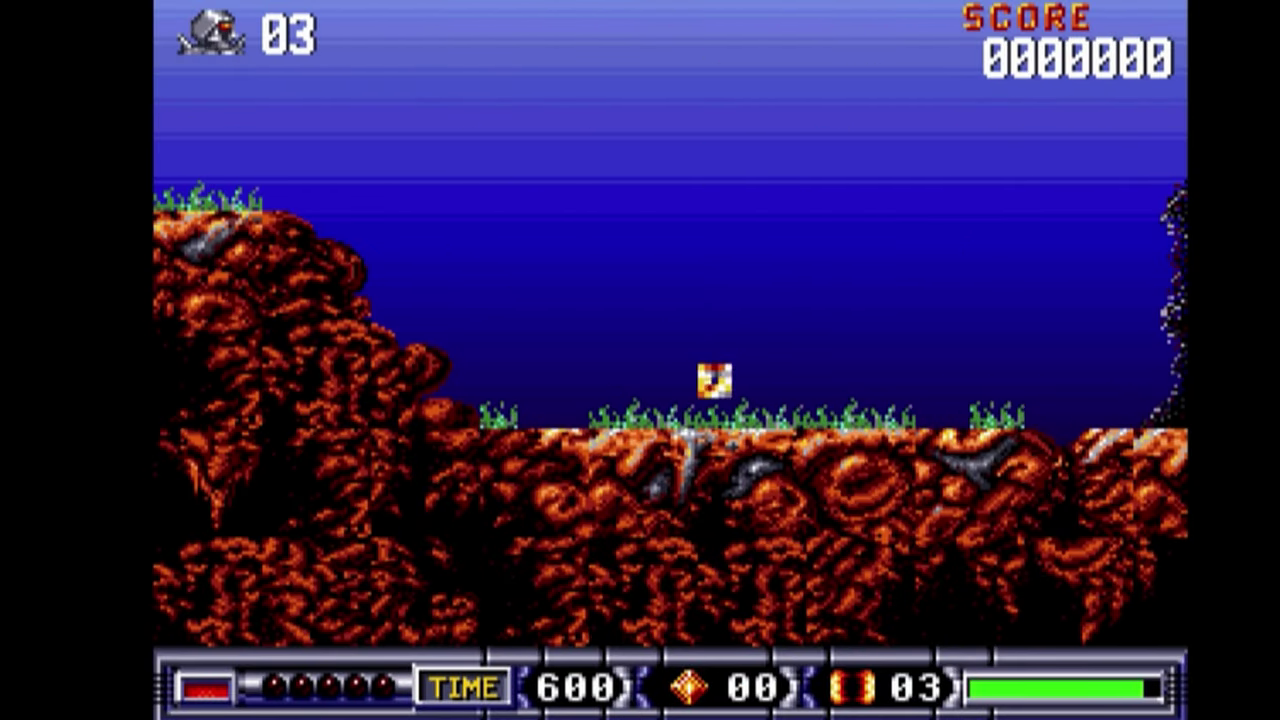
key(Up)
key(Left)
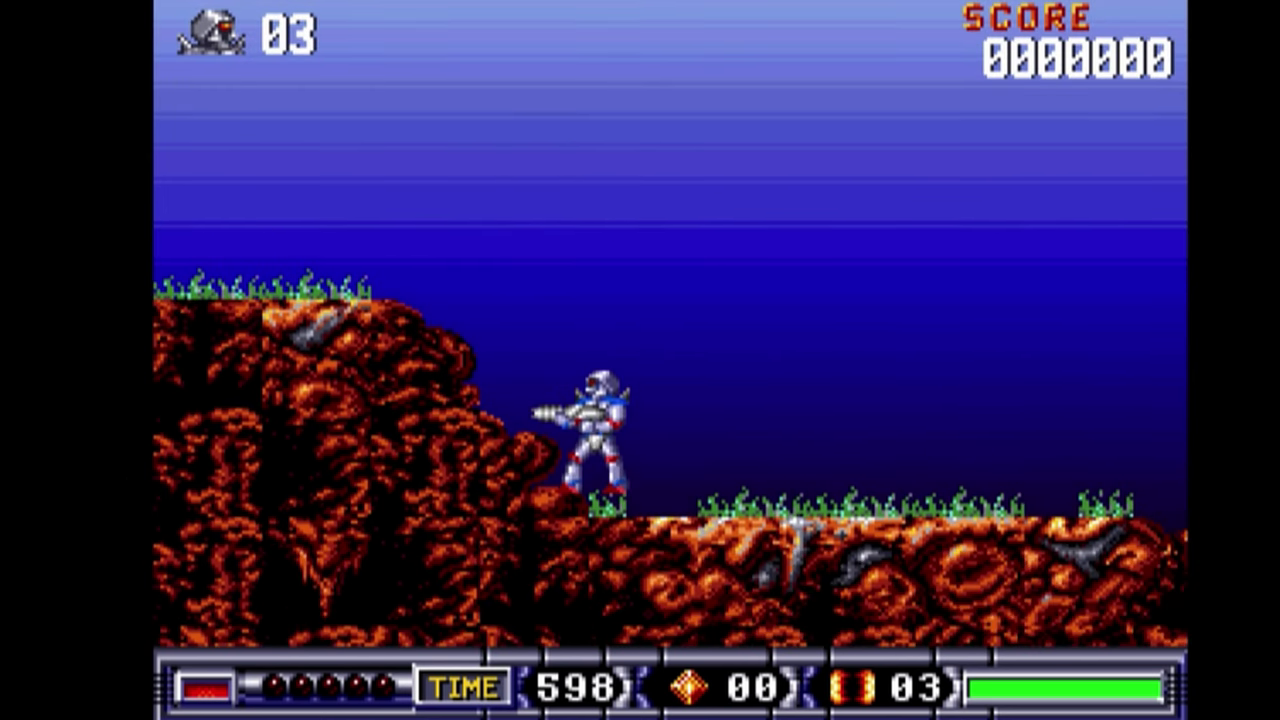
key(Up)
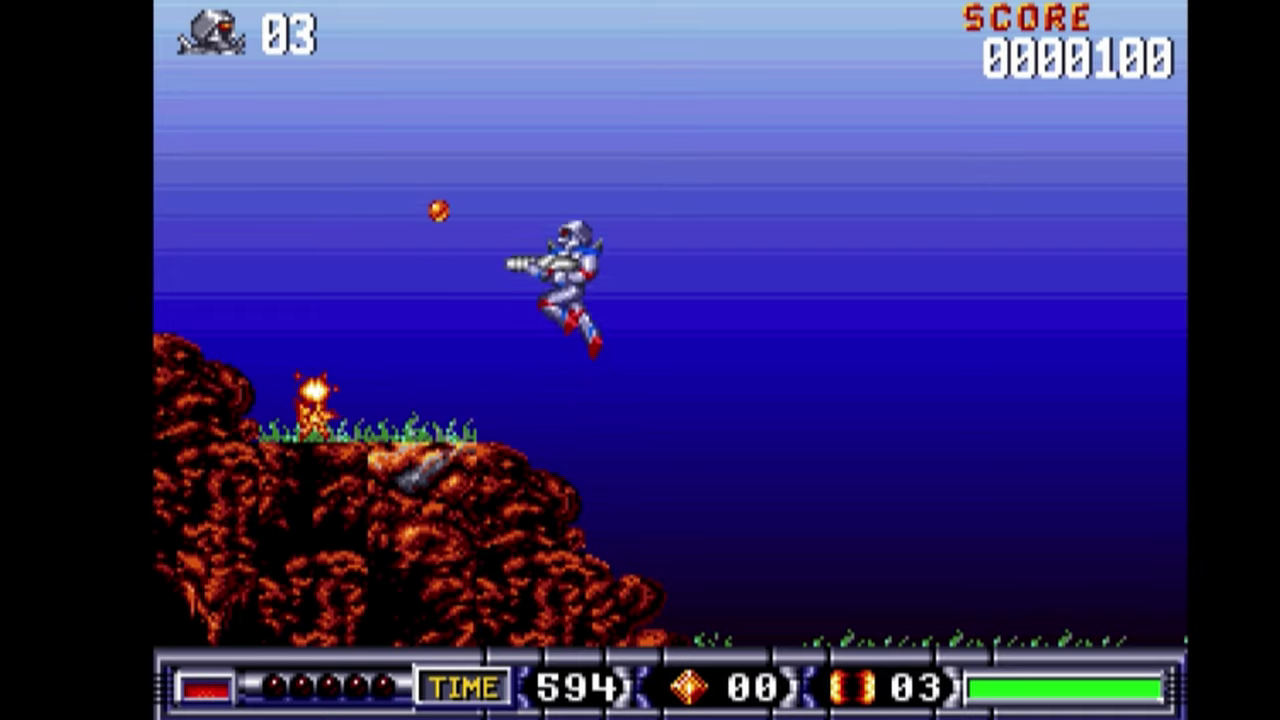
key(Left)
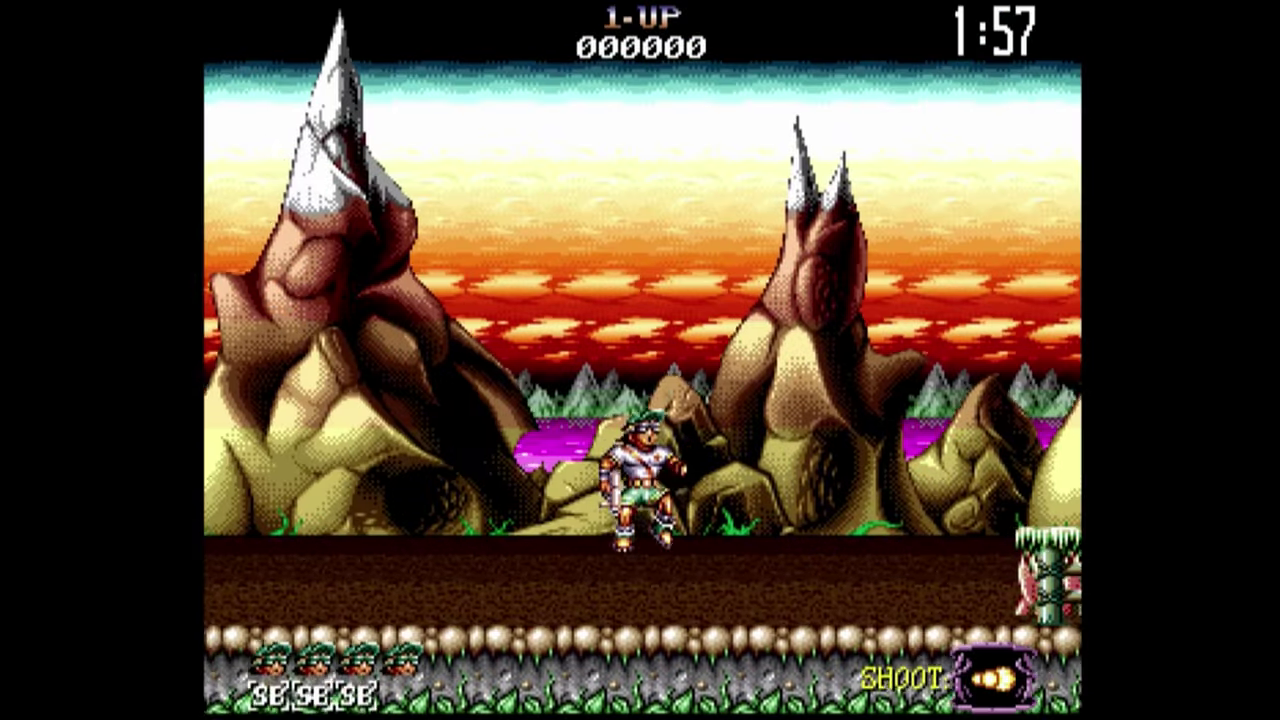
key(Right)
key(Up)
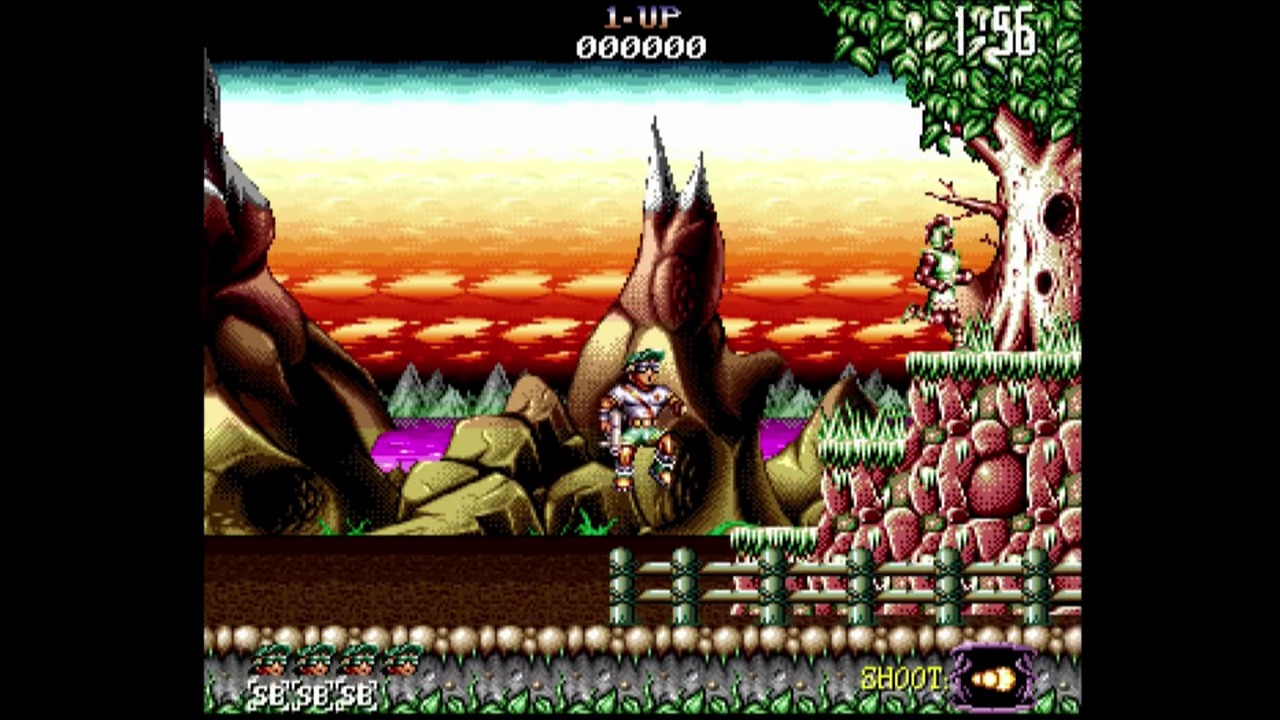
key(Up)
key(Left)
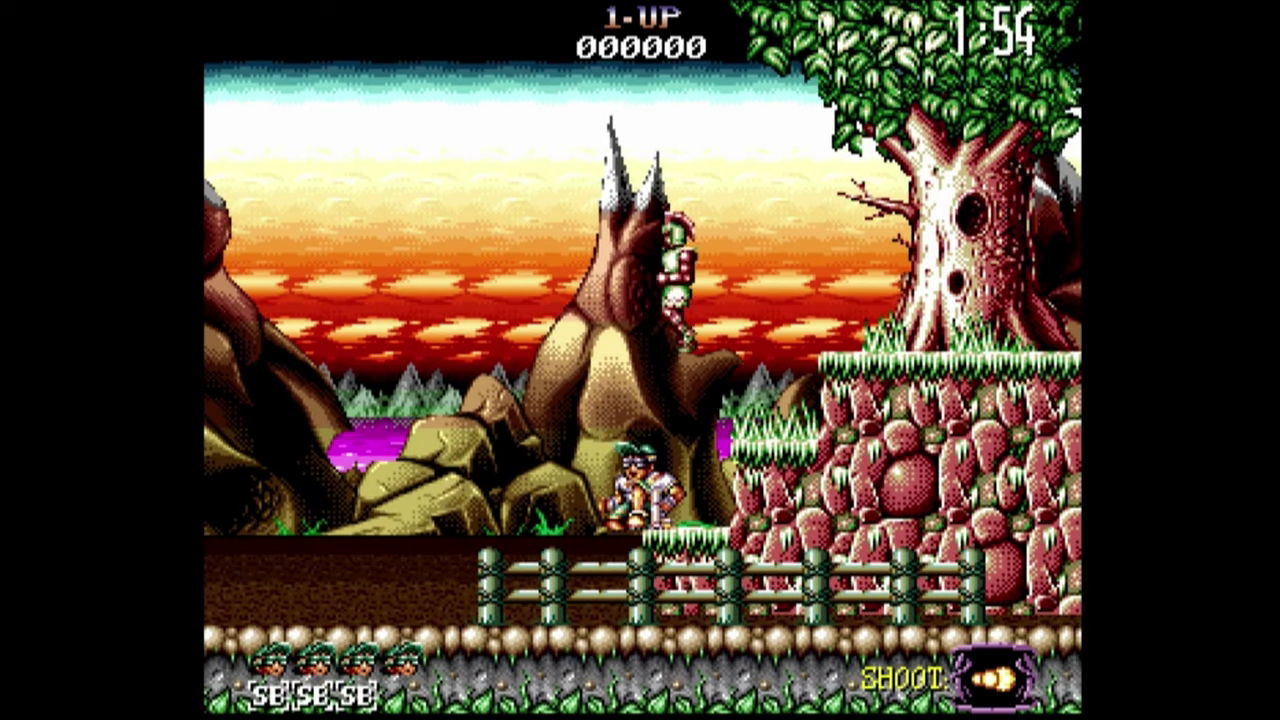
key(Up)
key(Right)
key(space)
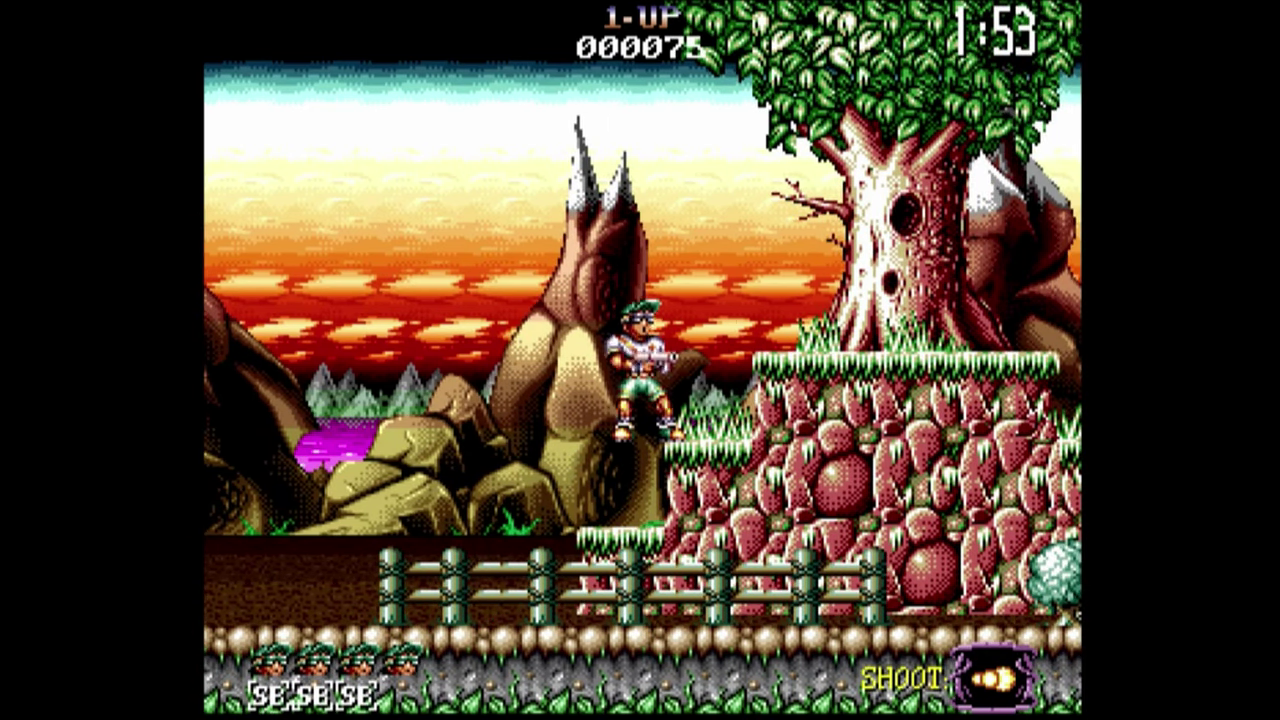
key(Up)
key(Left)
key(Up)
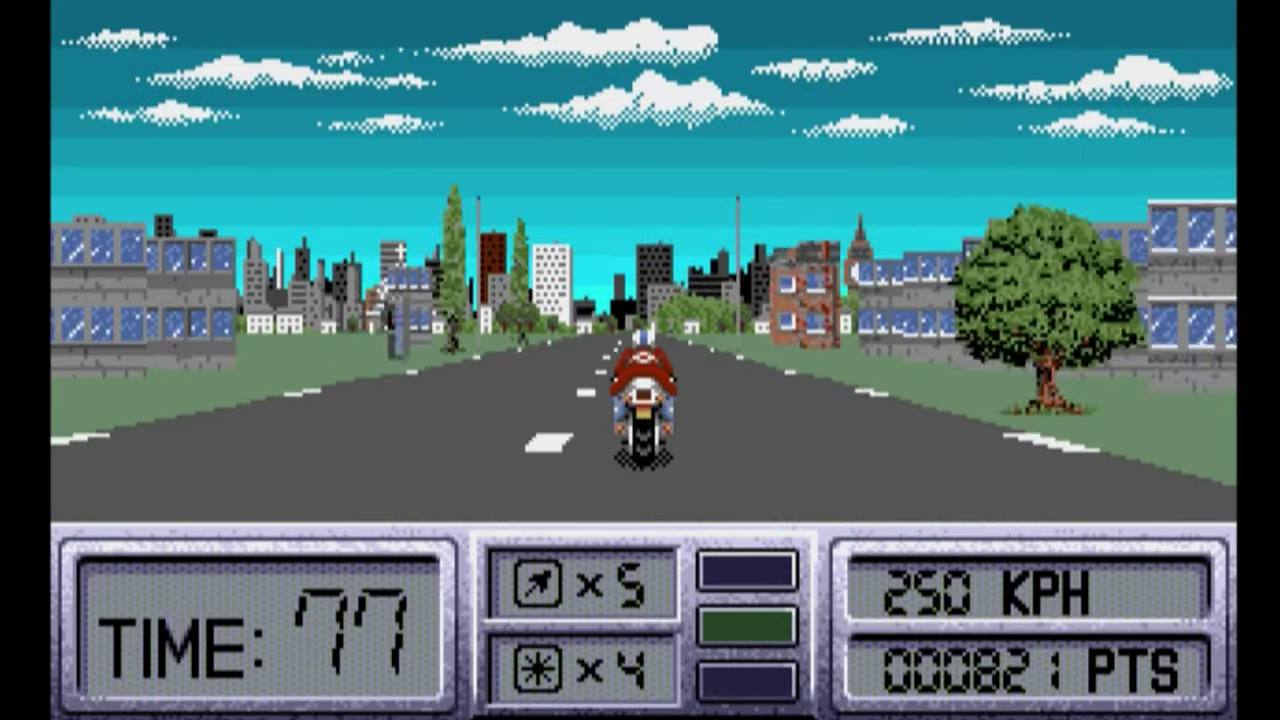
key(Left)
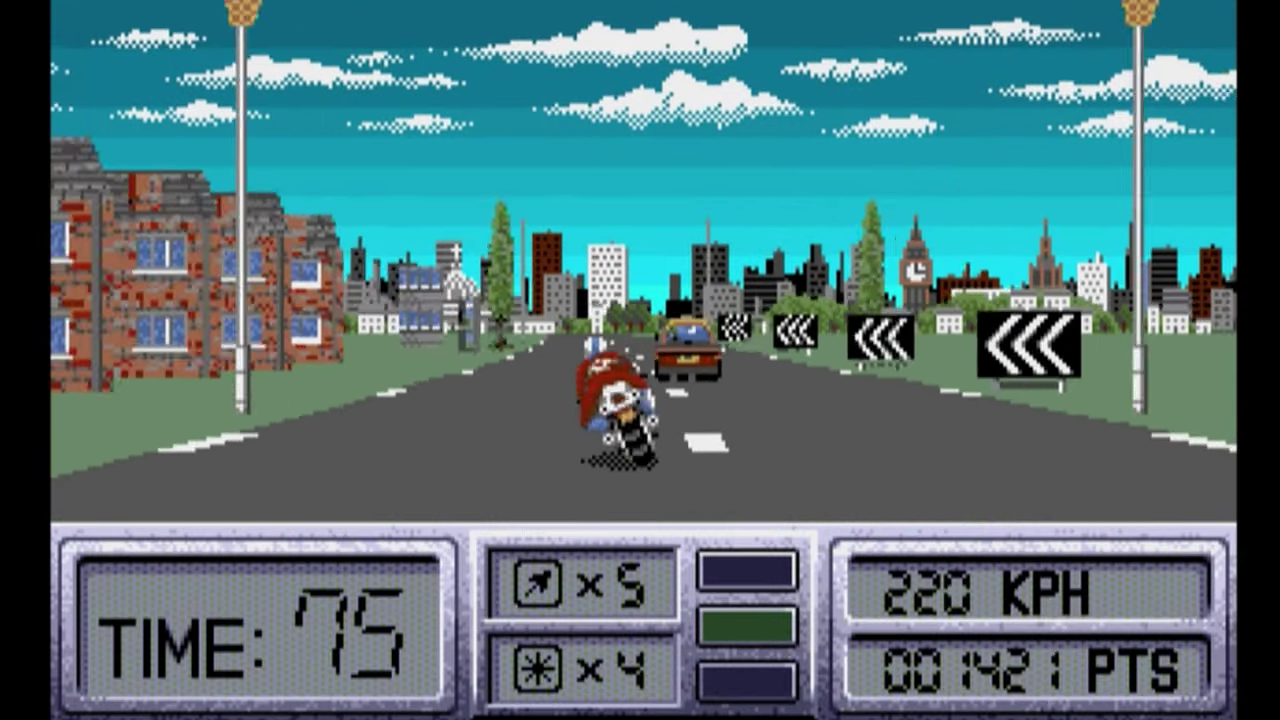
key(space)
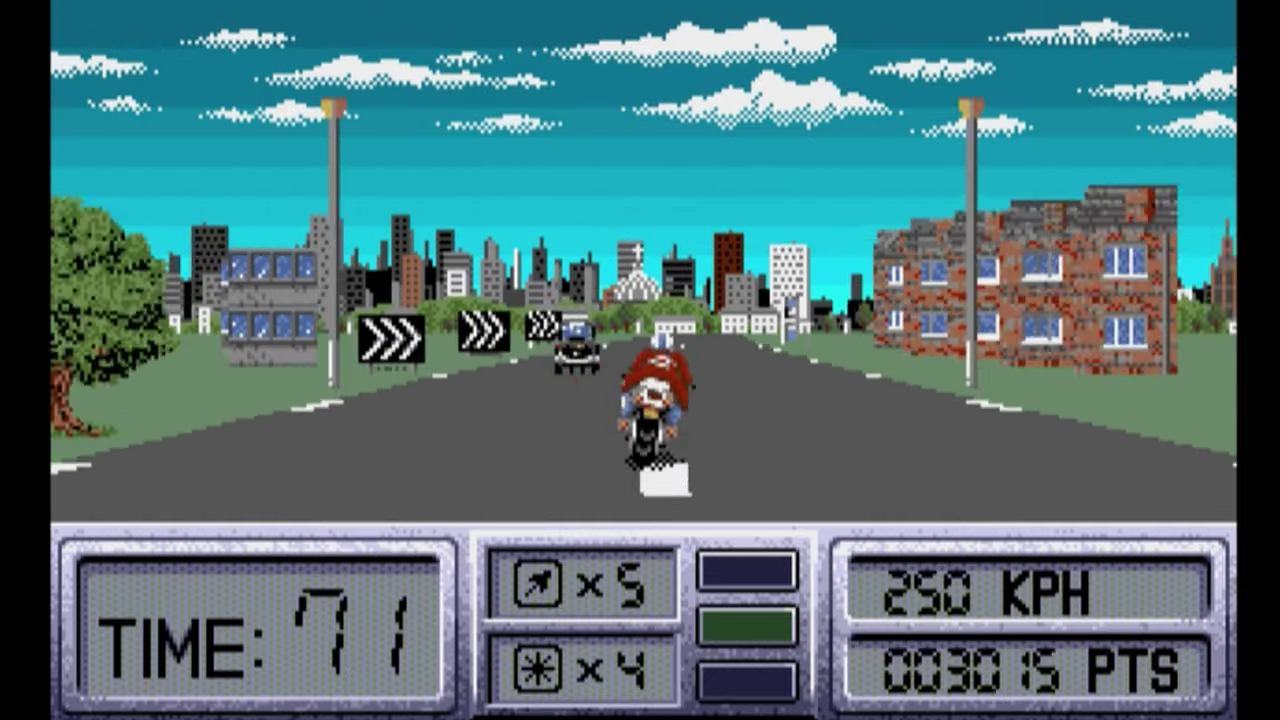
key(Right)
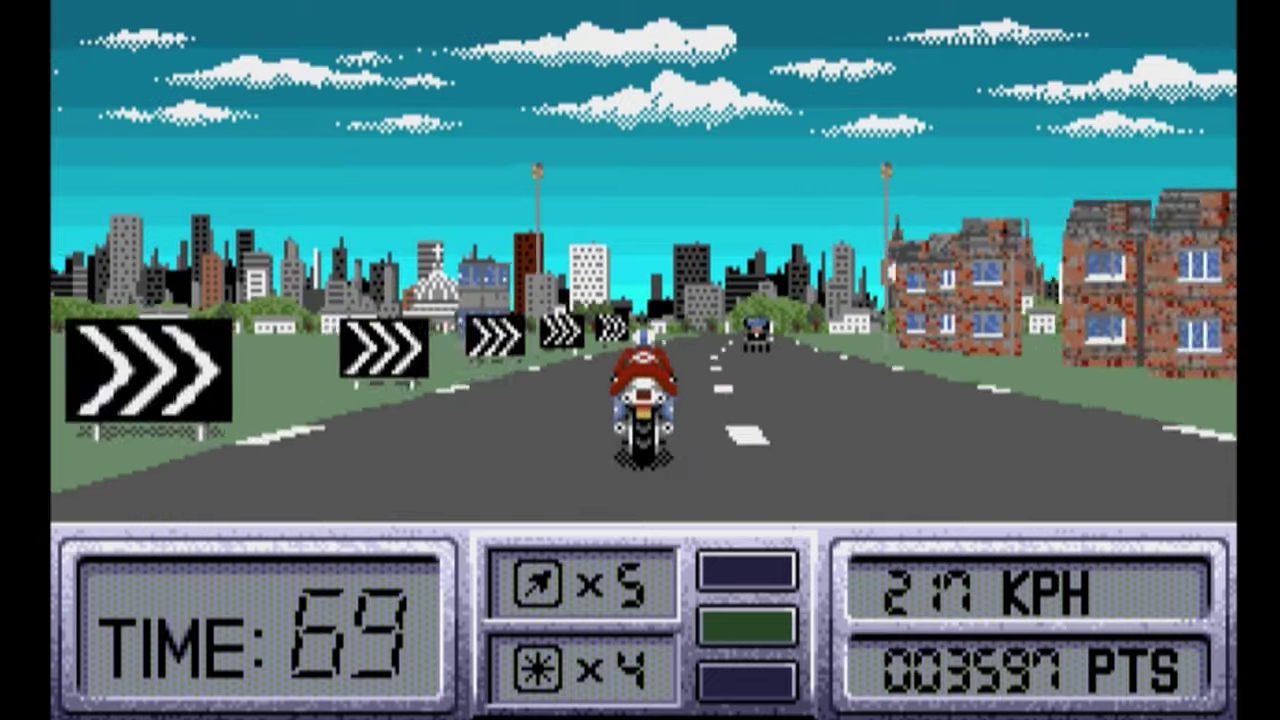
key(Left)
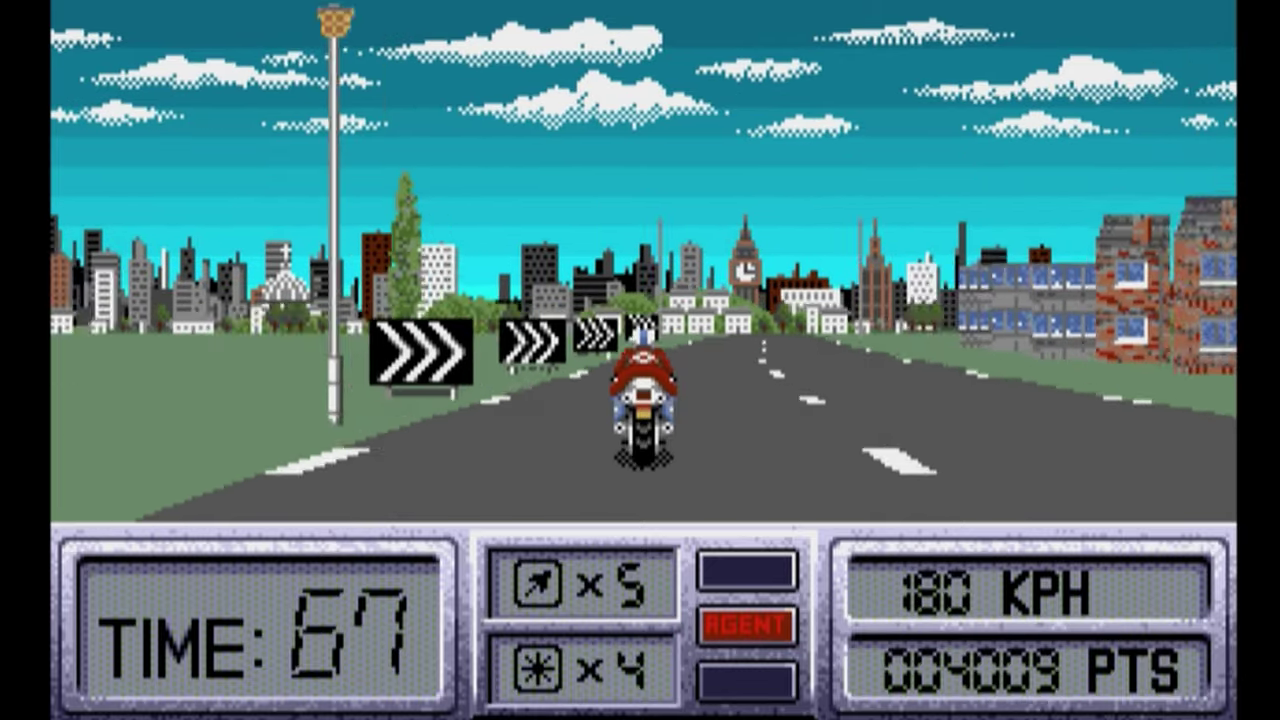